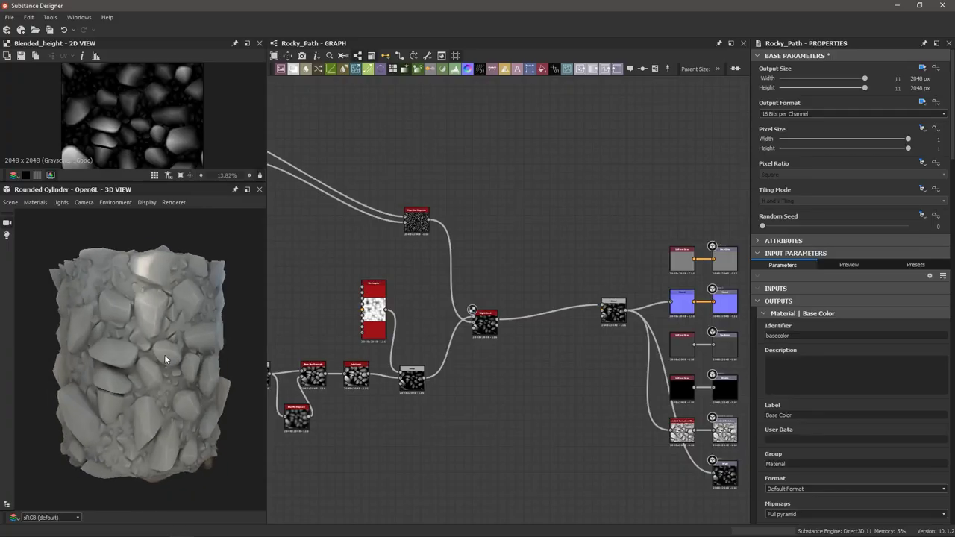
{"action": "left_click_drag", "start_coordinate": [164, 355], "coordinate": [242, 348]}
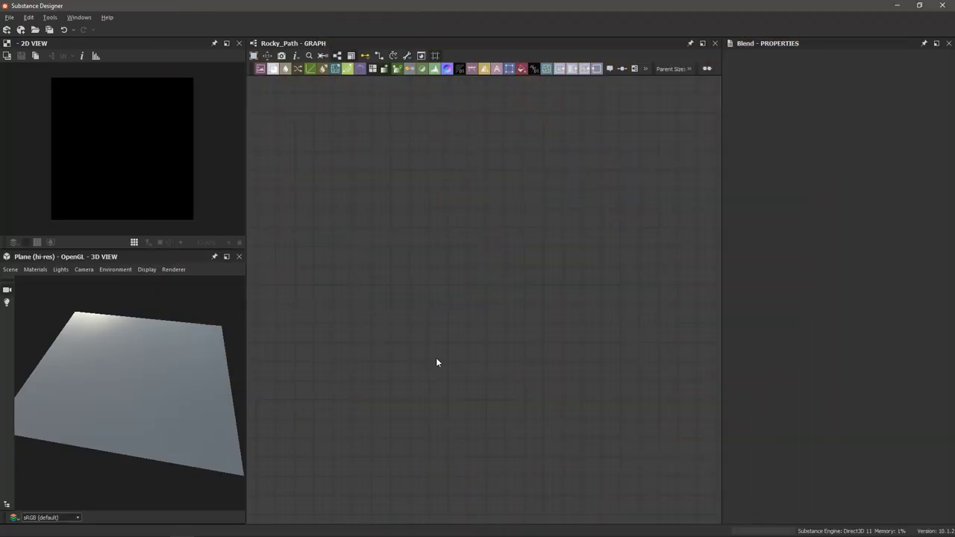
- Open the node creation shortcuts in the preferences and display those for the Substance Compositing Graph
{"action": "left_click", "coordinate": [28, 17]}
{"action": "left_click", "coordinate": [38, 53]}
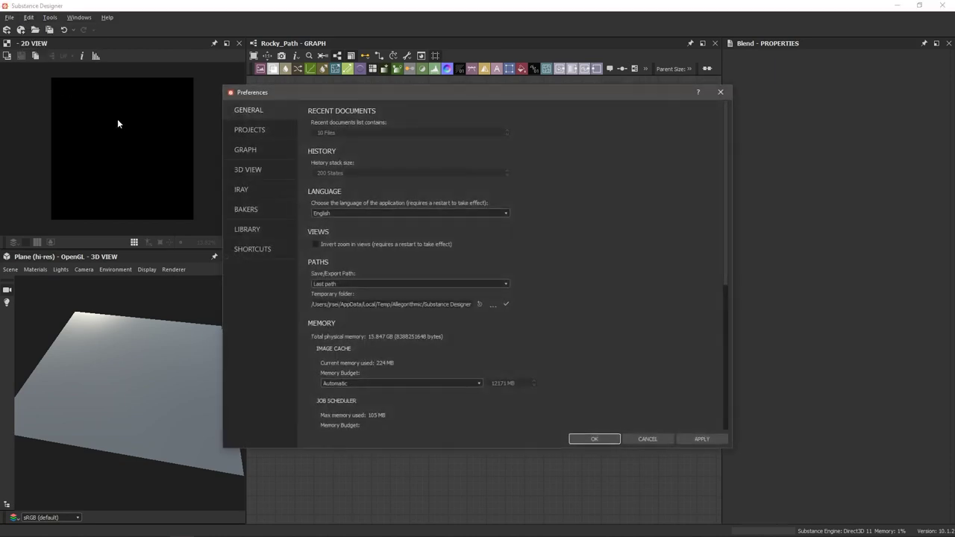
{"action": "left_click", "coordinate": [247, 249]}
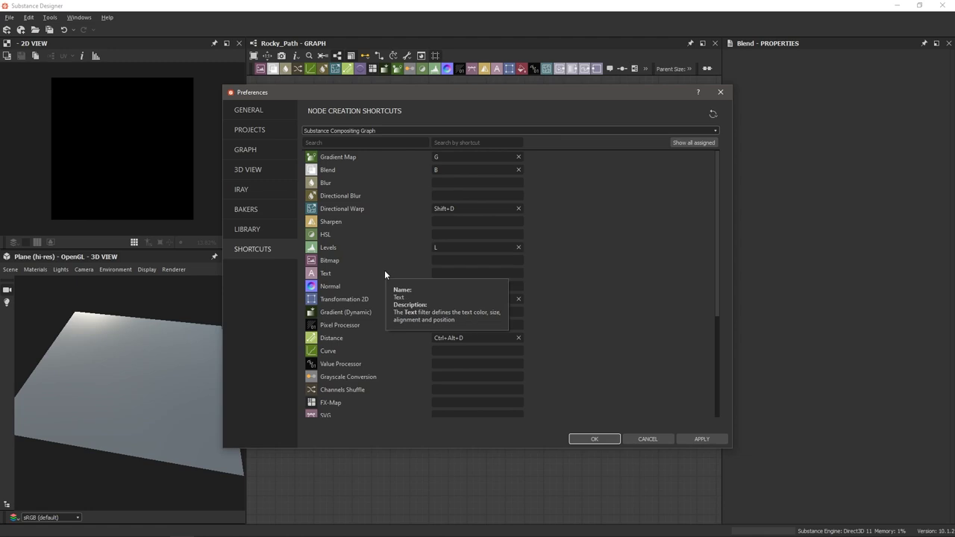
{"action": "scroll", "coordinate": [366, 266], "scroll_direction": "down", "scroll_amount": 4}
{"action": "scroll", "coordinate": [367, 266], "scroll_direction": "up", "scroll_amount": 4}
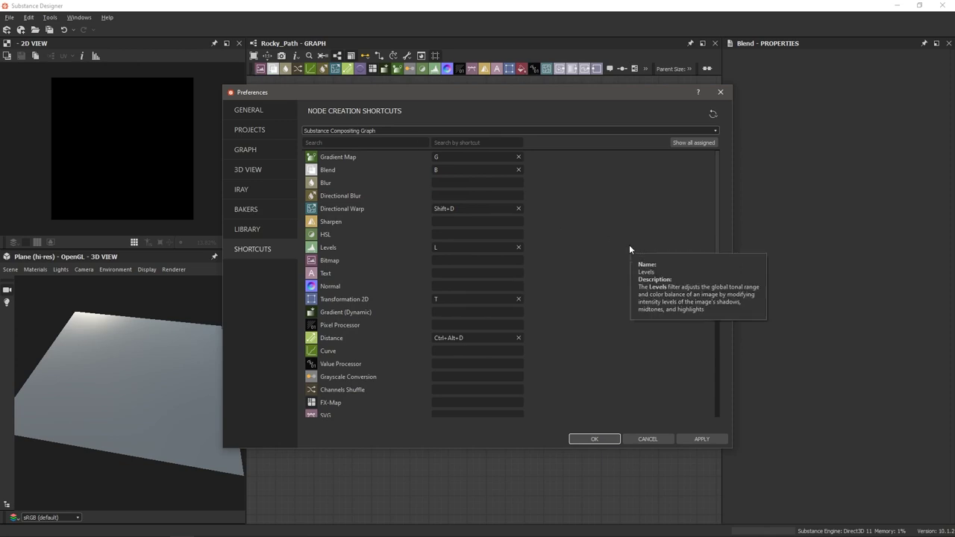
{"action": "left_click", "coordinate": [393, 131]}
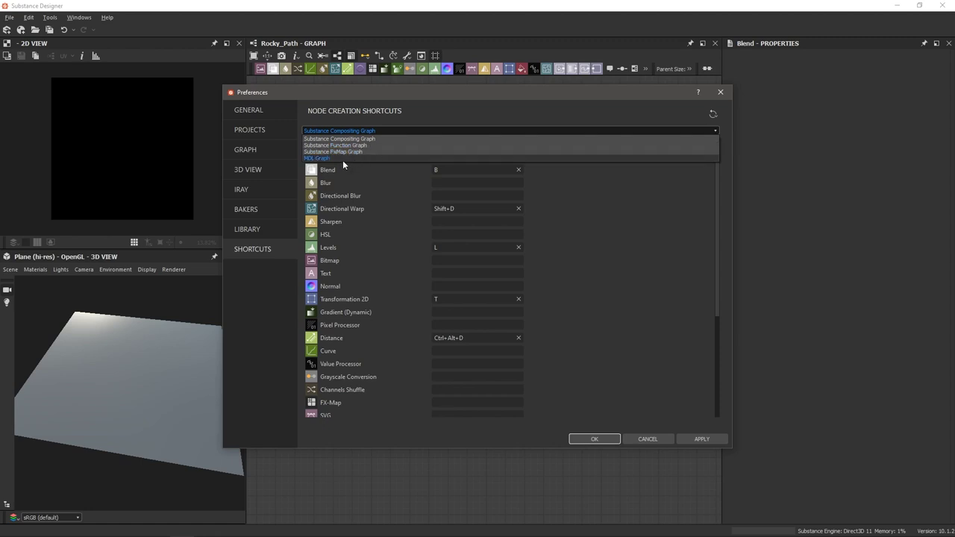
{"action": "left_click", "coordinate": [382, 139]}
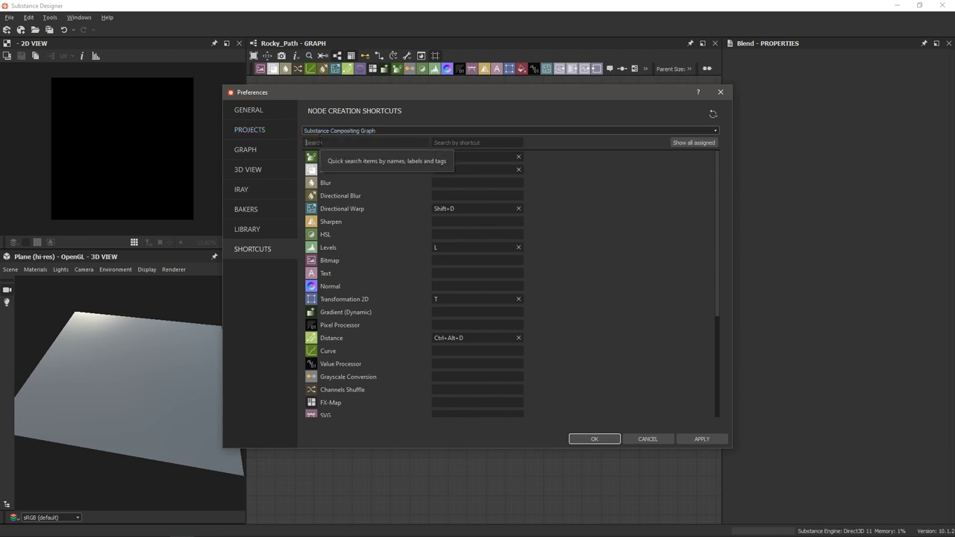
- Find Slope Blur Grayscale with the search term "slop", assign Shift+S as its shortcut, apply it, and clear the search
{"action": "type", "text": "slop"}
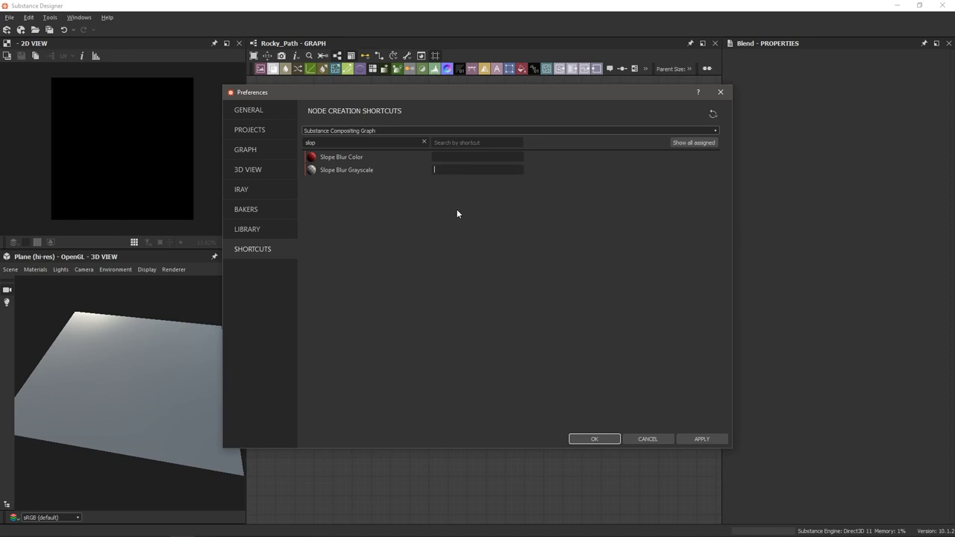
{"action": "key", "text": "shift+s"}
{"action": "left_click", "coordinate": [695, 438]}
{"action": "left_click", "coordinate": [424, 142]}
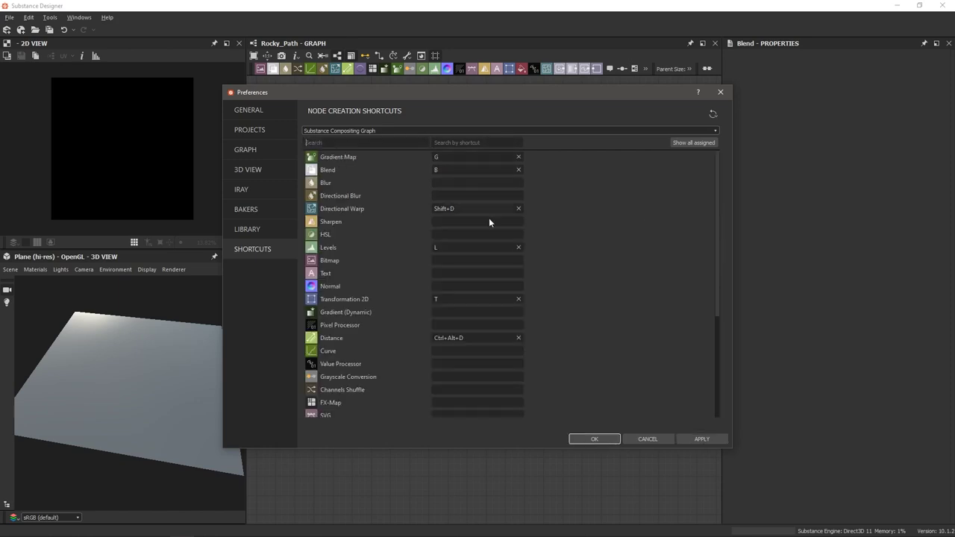
- Review all assigned node shortcuts and accept the preferences
{"action": "left_click", "coordinate": [688, 142]}
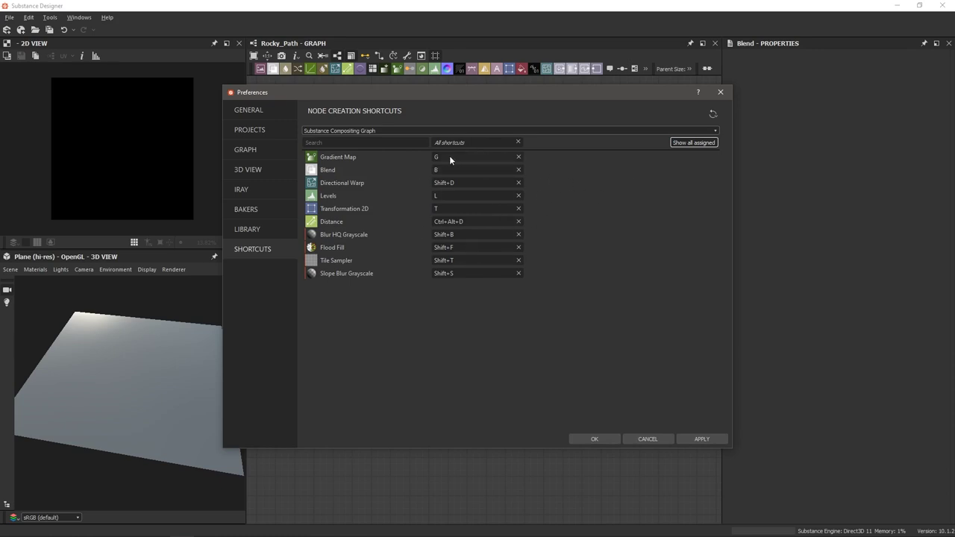
{"action": "left_click", "coordinate": [555, 323]}
{"action": "left_click", "coordinate": [595, 438]}
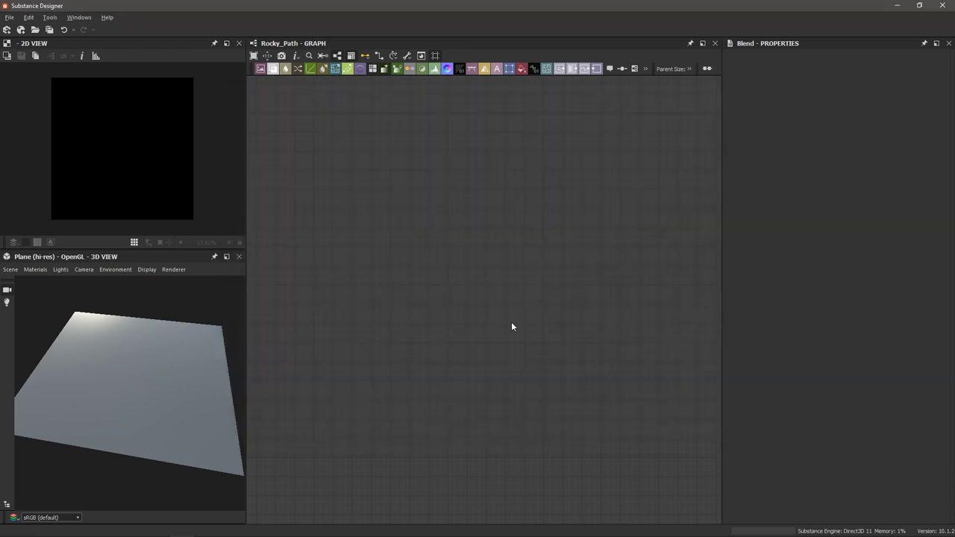
- Add a Blend node to the empty graph and place a Transformation 2D node directly below it
{"action": "key", "text": "b"}
{"action": "scroll", "coordinate": [495, 322], "scroll_direction": "up", "scroll_amount": 3}
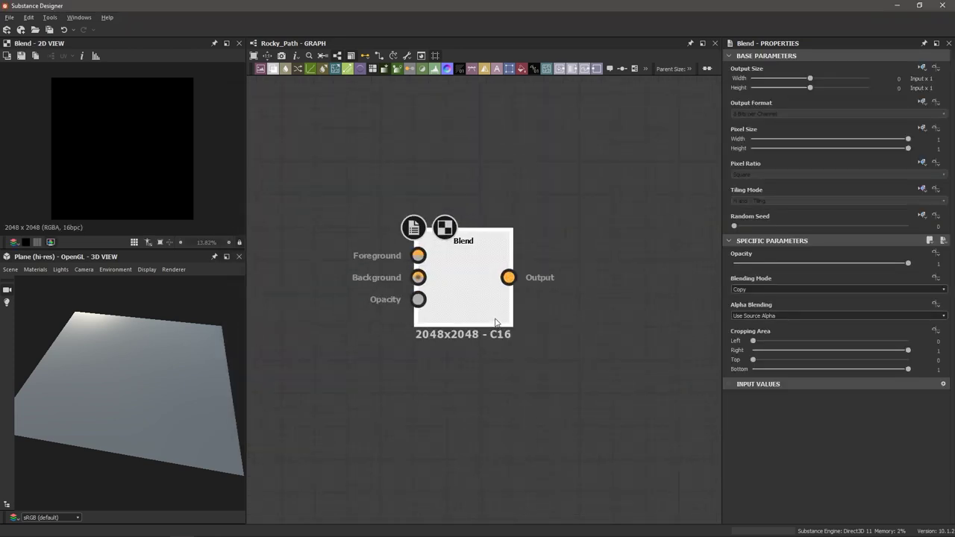
{"action": "scroll", "coordinate": [475, 325], "scroll_direction": "down", "scroll_amount": 3}
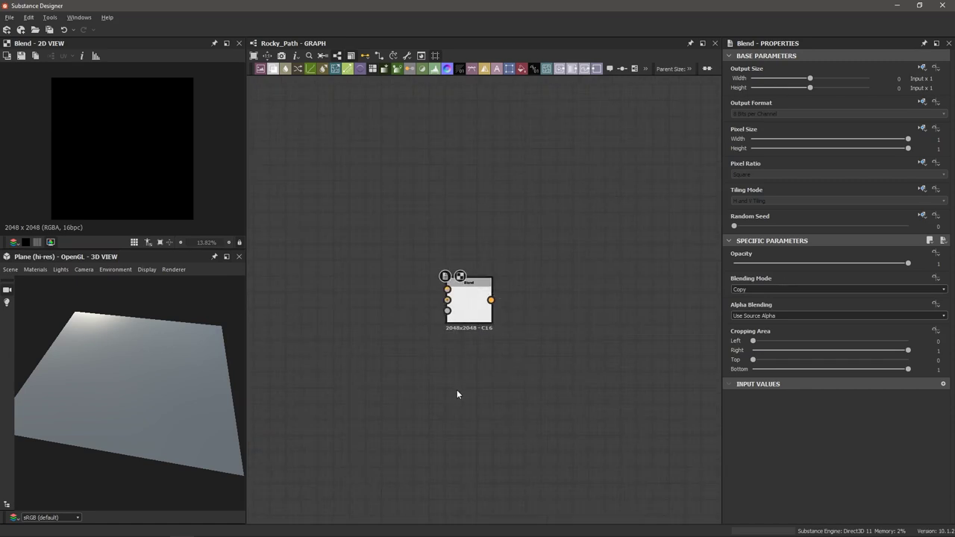
{"action": "key", "text": "t"}
{"action": "left_click_drag", "start_coordinate": [480, 320], "coordinate": [460, 372]}
{"action": "scroll", "coordinate": [500, 362], "scroll_direction": "up", "scroll_amount": 2}
{"action": "scroll", "coordinate": [500, 362], "scroll_direction": "down", "scroll_amount": 2}
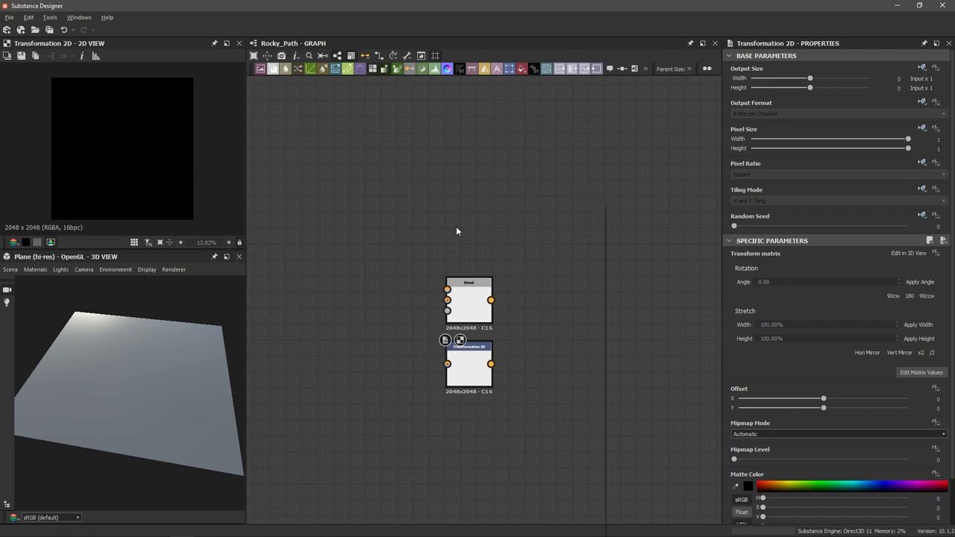
{"action": "key", "text": "space"}
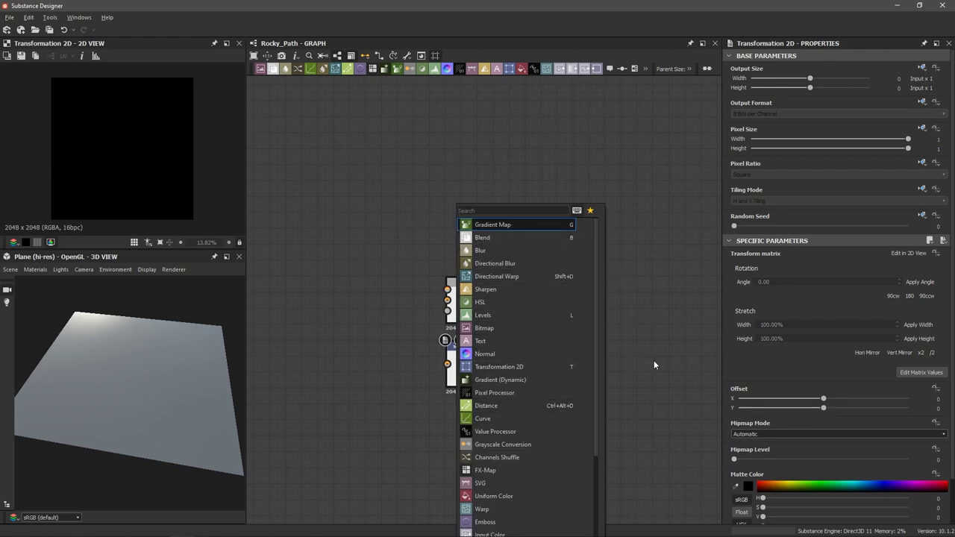
{"action": "type", "text": "slo"}
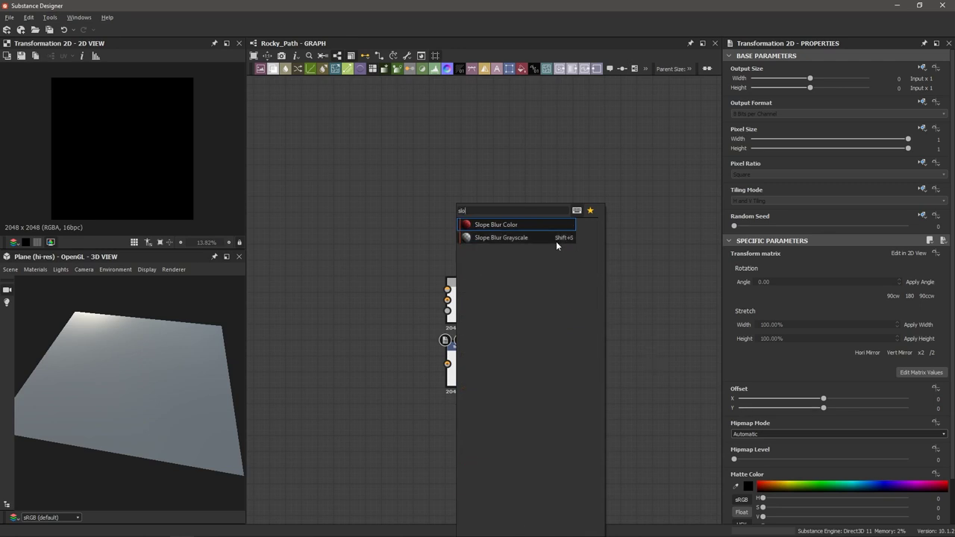
{"action": "left_click", "coordinate": [497, 180]}
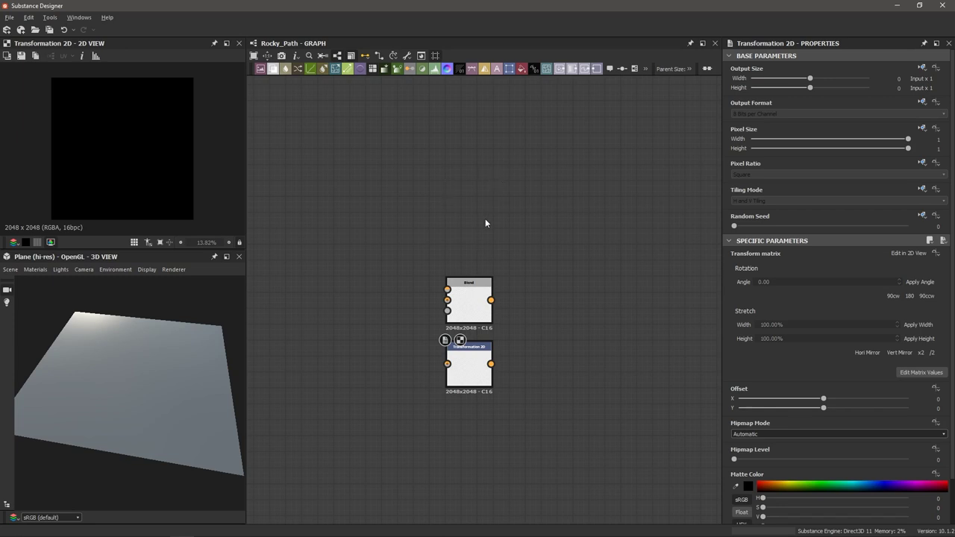
- Add a Slope Blur Grayscale node above the Blend node, using "sl" as the node search term
{"action": "key", "text": "space"}
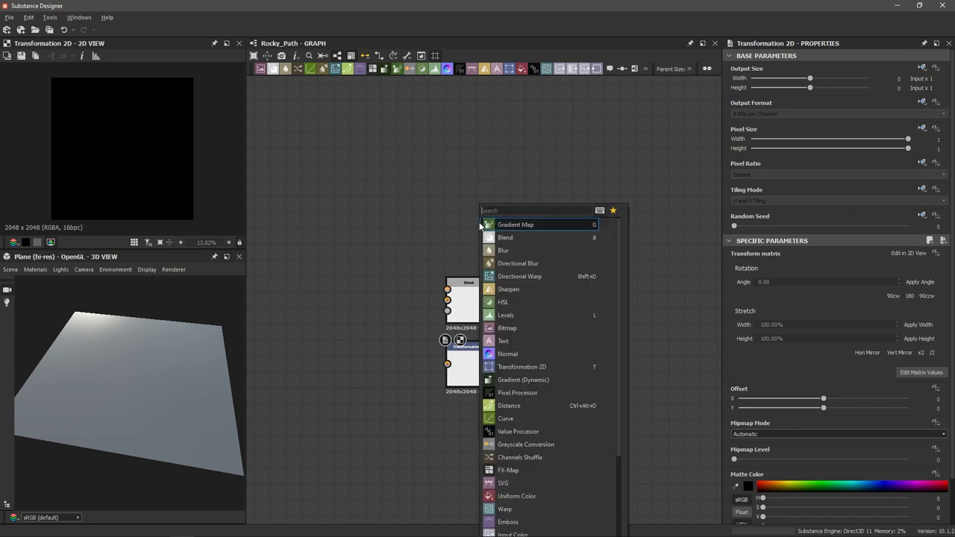
{"action": "type", "text": "sl"}
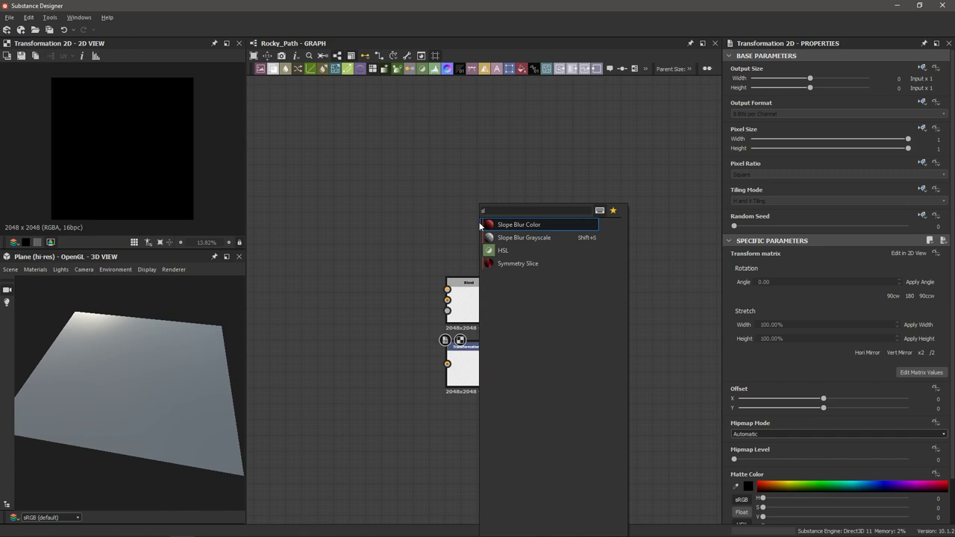
{"action": "left_click", "coordinate": [492, 237]}
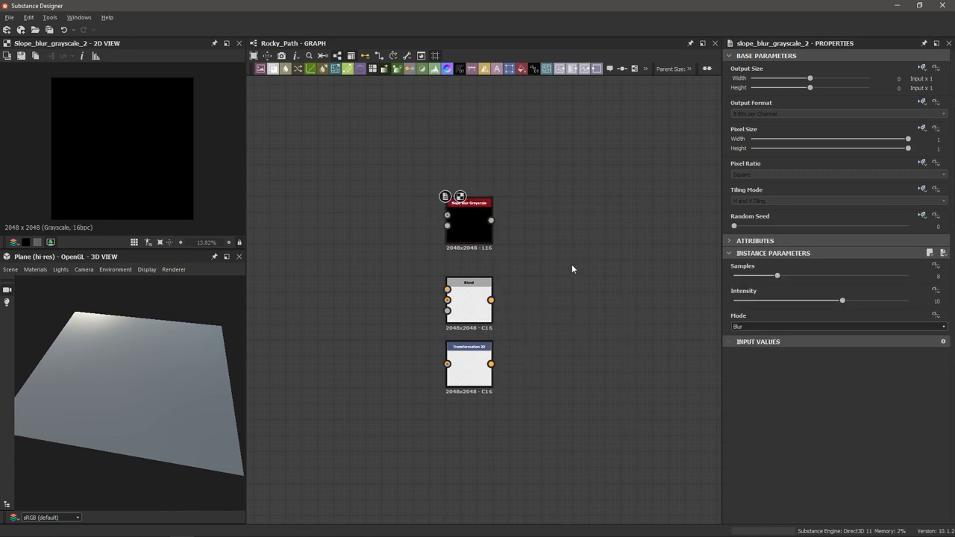
- Add a second Slope Blur Grayscale and a second Blend node, plus a Blend connected to the Transformation 2D output
{"action": "key", "text": "ctrl+d"}
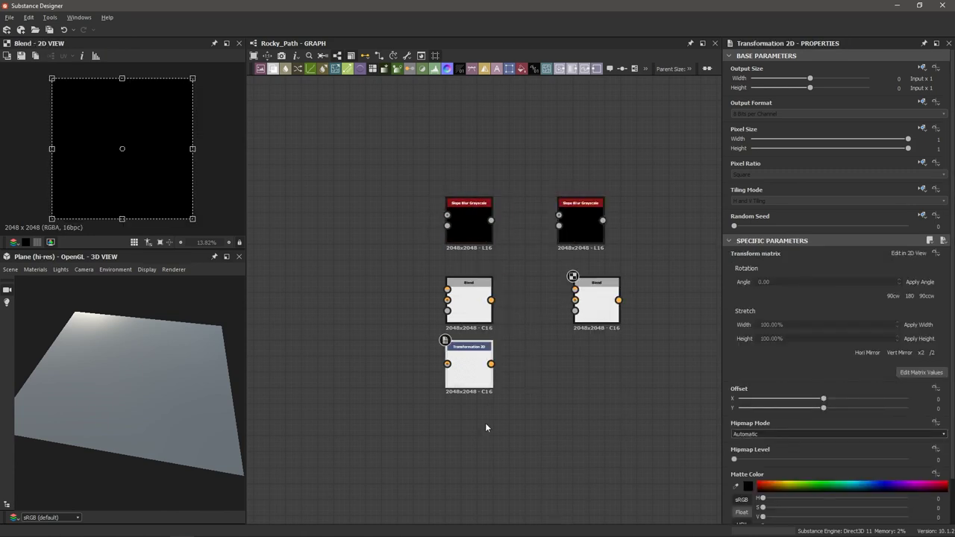
{"action": "scroll", "coordinate": [475, 409], "scroll_direction": "up", "scroll_amount": 3}
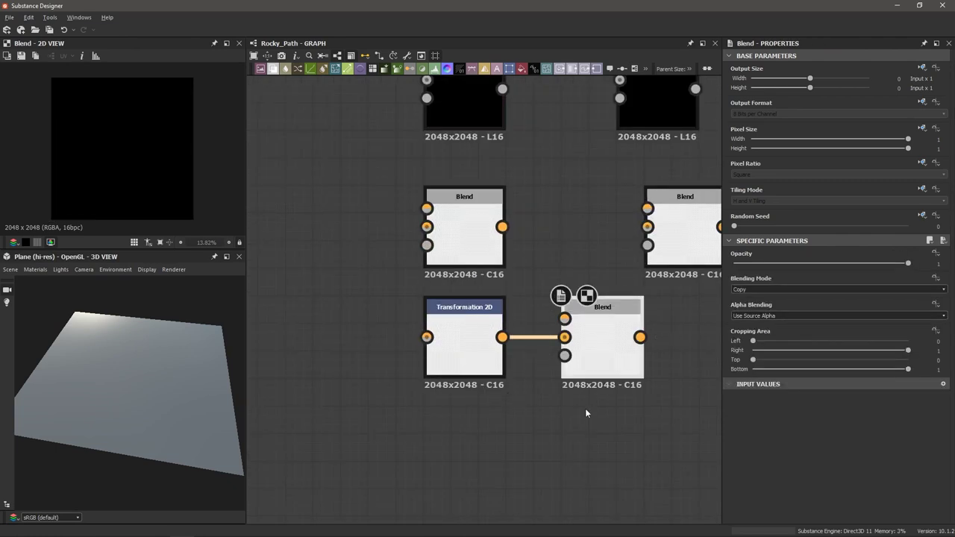
{"action": "scroll", "coordinate": [585, 408], "scroll_direction": "down", "scroll_amount": 2}
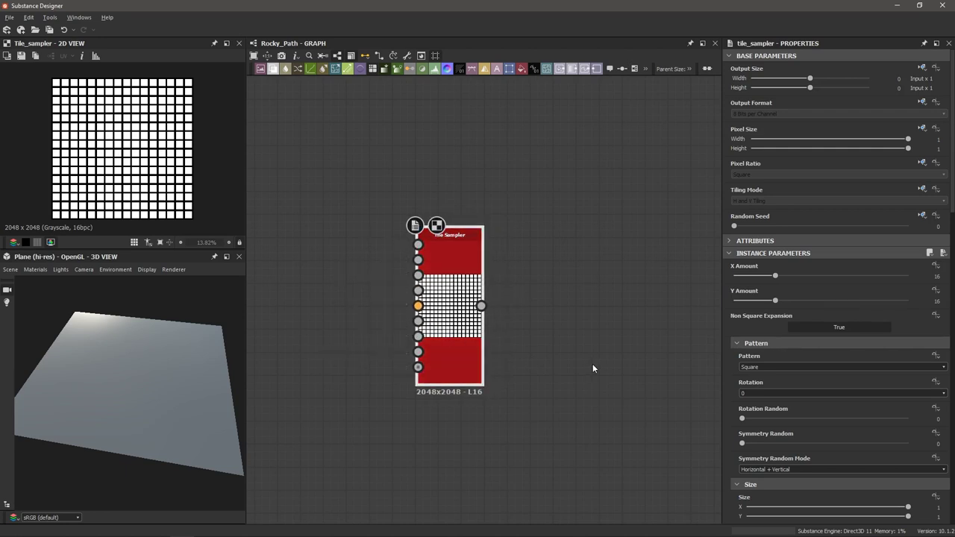
- Set the Tile Sampler's pattern to Disc, with X Amount 4 and Y Amount 7
{"action": "left_click", "coordinate": [802, 367]}
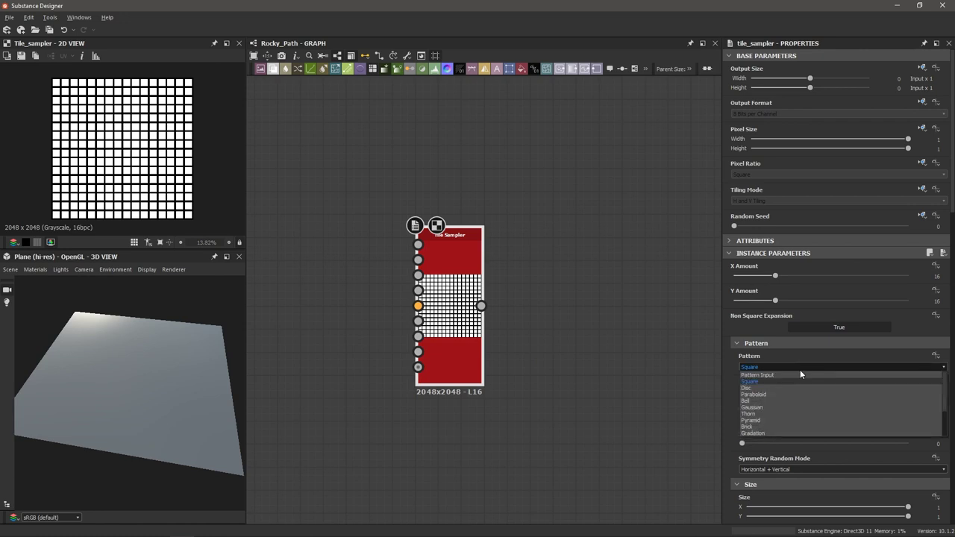
{"action": "left_click", "coordinate": [792, 387]}
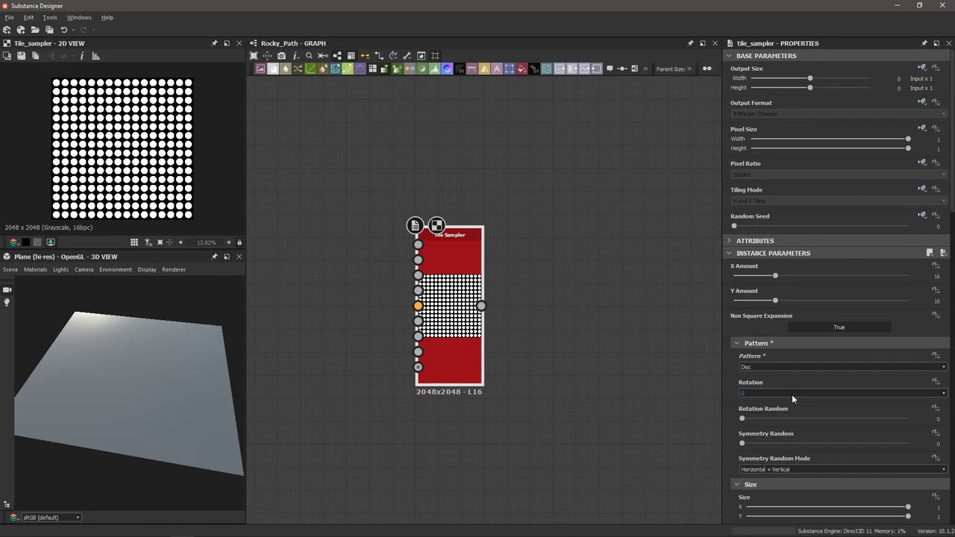
{"action": "scroll", "coordinate": [792, 394], "scroll_direction": "down", "scroll_amount": 3}
{"action": "left_click_drag", "start_coordinate": [775, 156], "coordinate": [746, 185]}
{"action": "scroll", "coordinate": [796, 396], "scroll_direction": "down", "scroll_amount": 1}
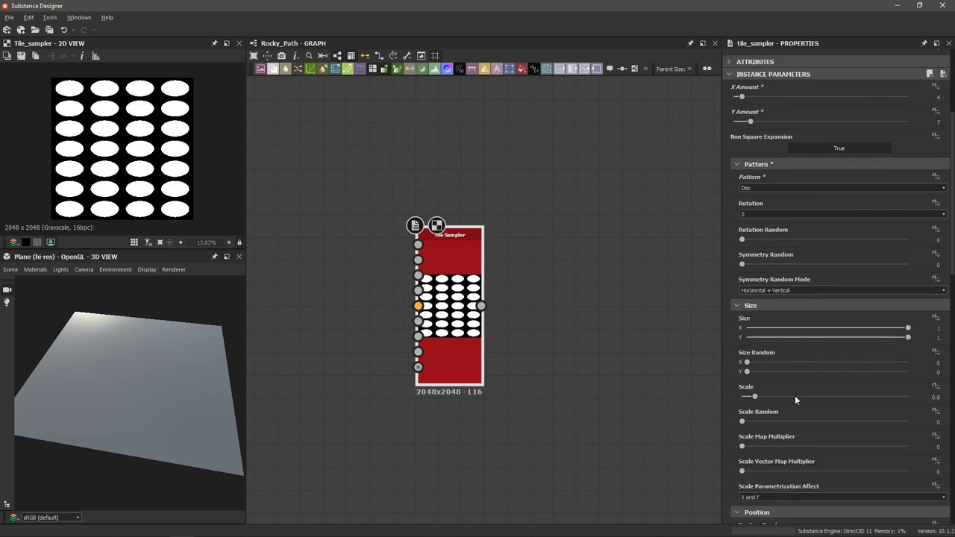
- Scatter the Tile Sampler's discs with Position Random 2.3 and Offset 0.53, and shrink them to a Scale of 0.18
{"action": "scroll", "coordinate": [795, 394], "scroll_direction": "down", "scroll_amount": 1}
{"action": "scroll", "coordinate": [793, 386], "scroll_direction": "down", "scroll_amount": 1}
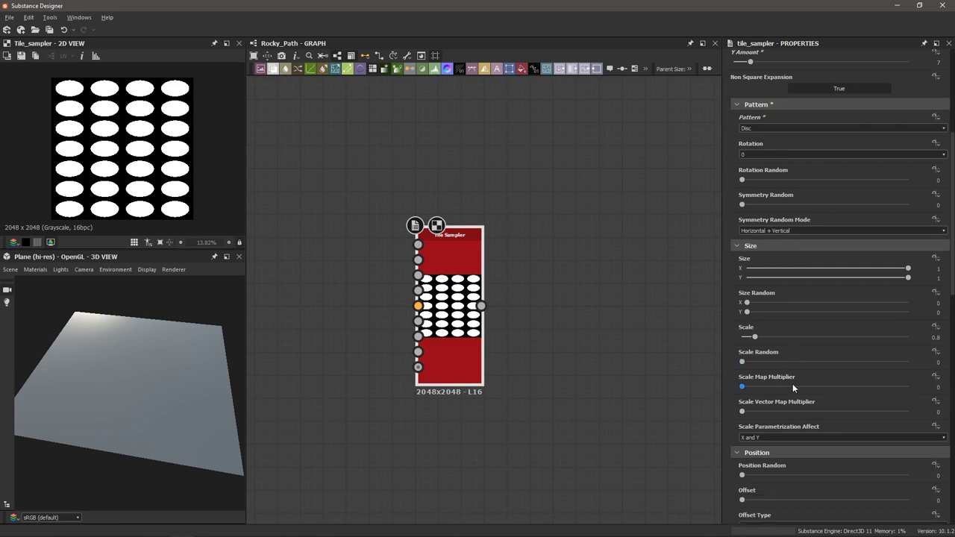
{"action": "scroll", "coordinate": [793, 381], "scroll_direction": "down", "scroll_amount": 3}
{"action": "left_click_drag", "start_coordinate": [742, 386], "coordinate": [780, 386]}
{"action": "left_click_drag", "start_coordinate": [742, 412], "coordinate": [830, 411]}
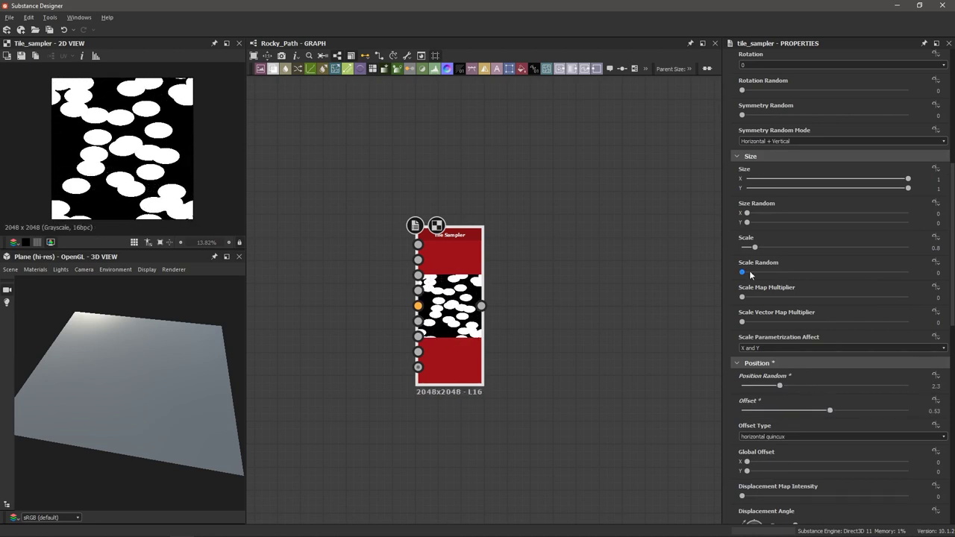
{"action": "left_click_drag", "start_coordinate": [755, 247], "coordinate": [746, 259]}
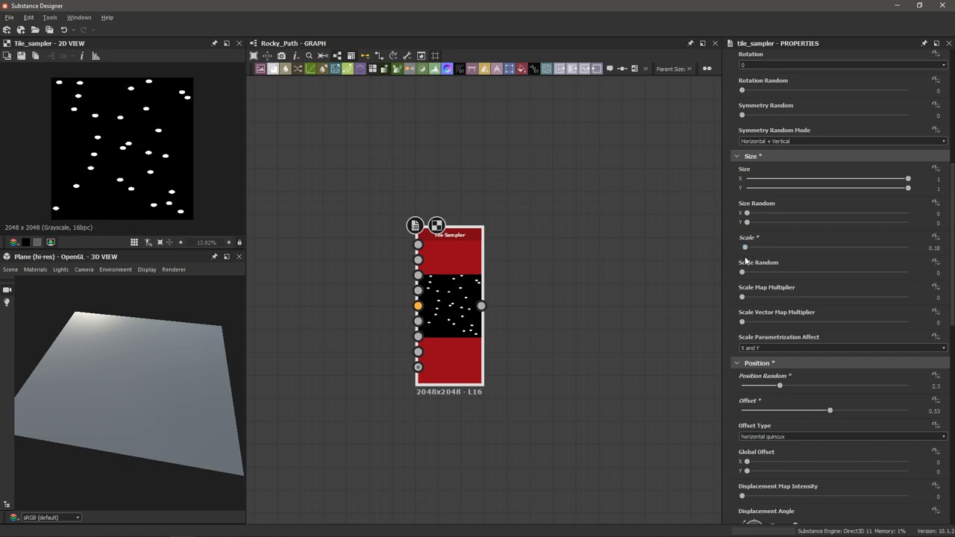
{"action": "scroll", "coordinate": [154, 157], "scroll_direction": "up", "scroll_amount": 1}
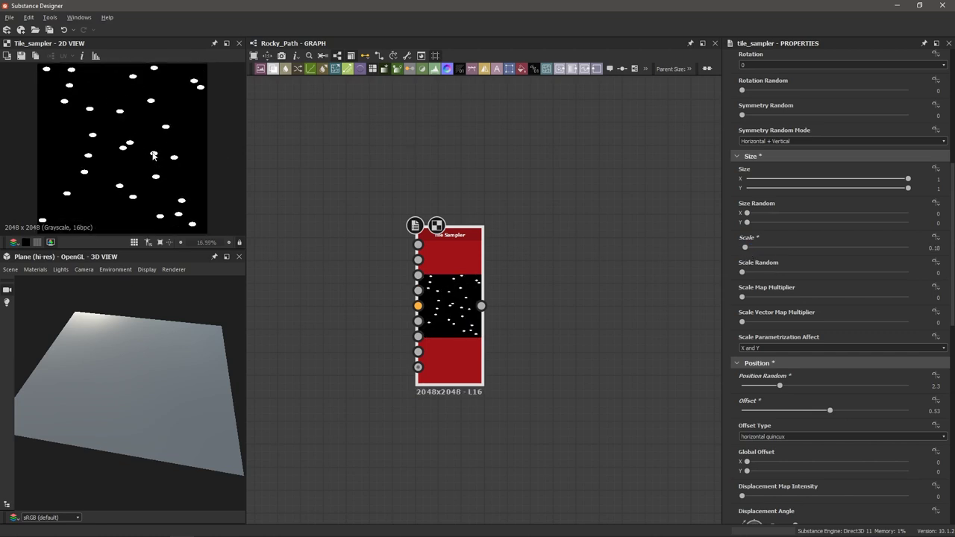
- Add an unconnected Distance node beside the Tile Sampler, leaving a gap between them
{"action": "left_click", "coordinate": [568, 291]}
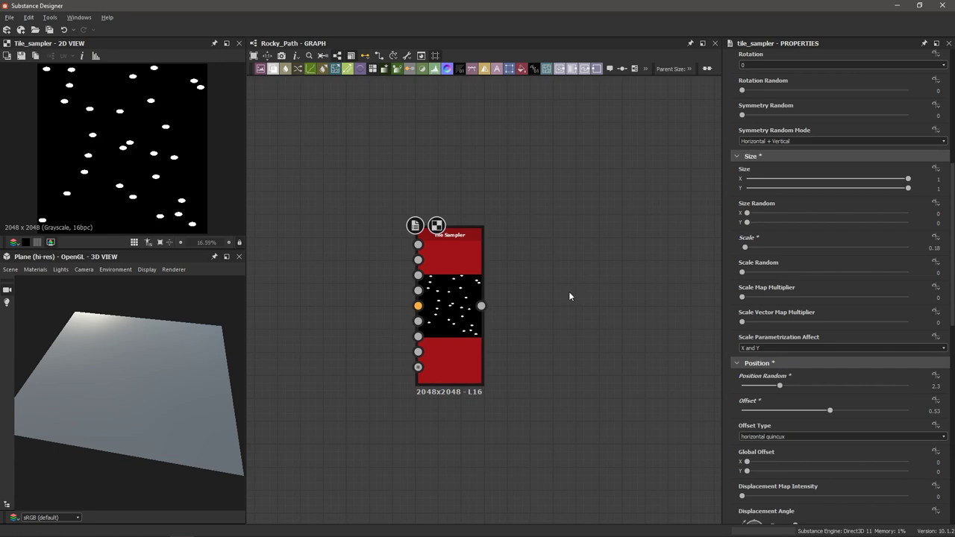
{"action": "key", "text": "d"}
{"action": "left_click_drag", "start_coordinate": [472, 295], "coordinate": [577, 301]}
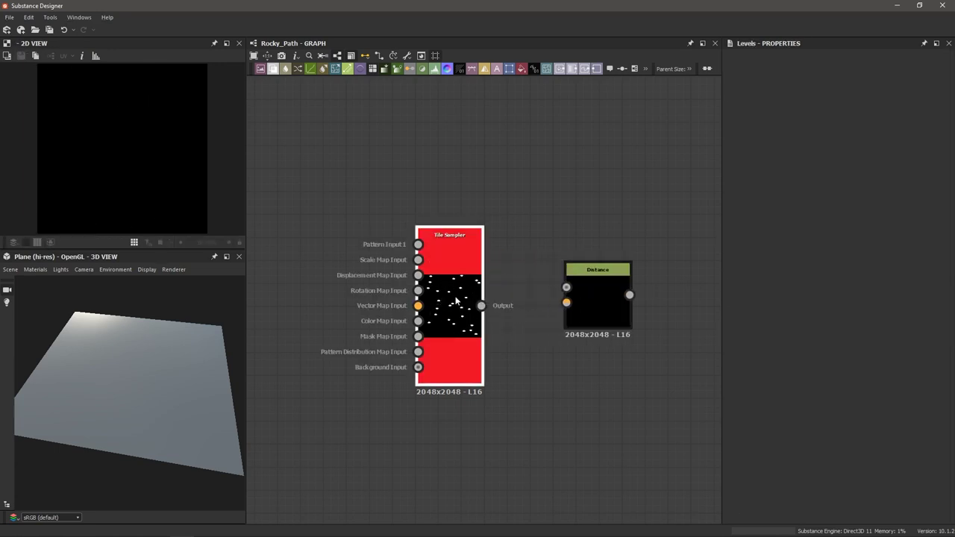
- Add a Levels node after the Tile Sampler, connect its output to the Distance node's Mask Input, and select the Distance node
{"action": "double_click", "coordinate": [458, 303]}
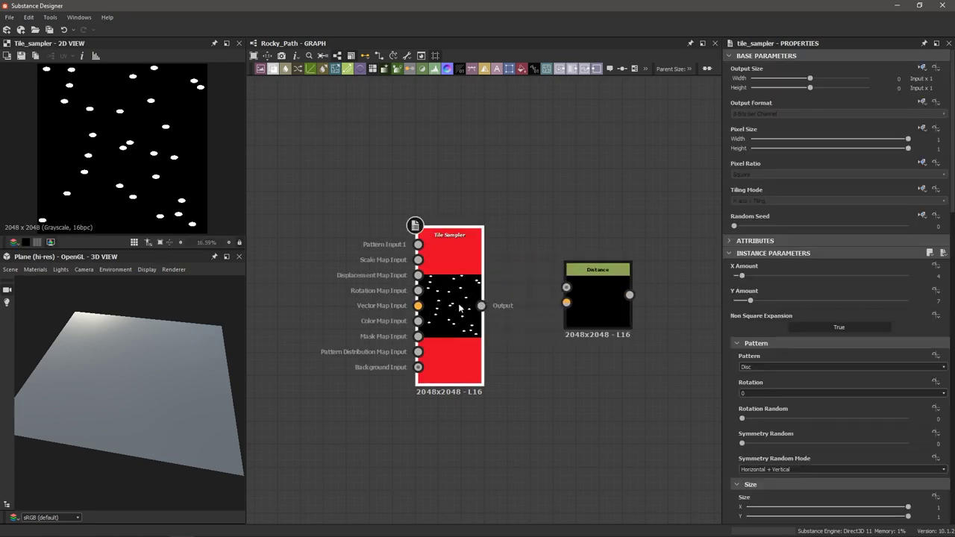
{"action": "key", "text": "l"}
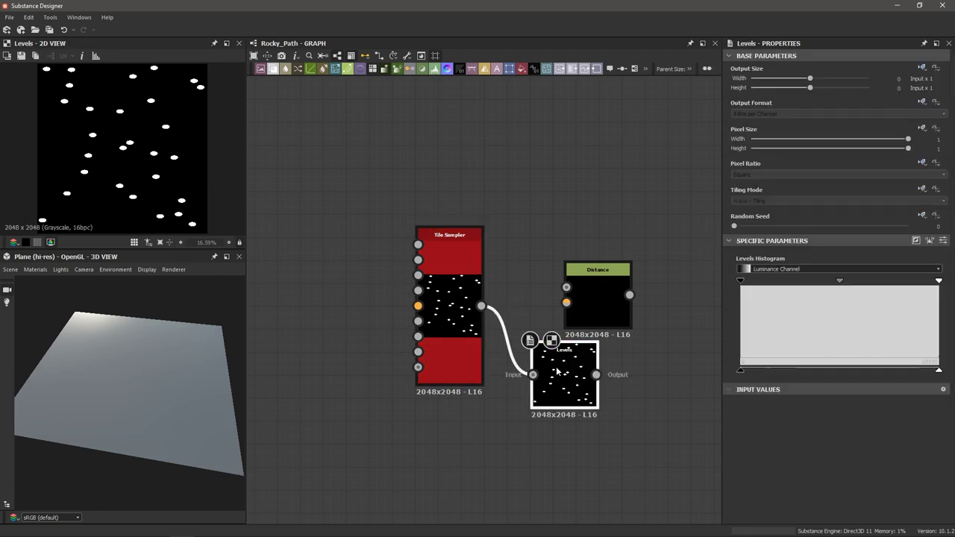
{"action": "left_click_drag", "start_coordinate": [557, 369], "coordinate": [535, 243]}
{"action": "left_click_drag", "start_coordinate": [595, 293], "coordinate": [629, 296]}
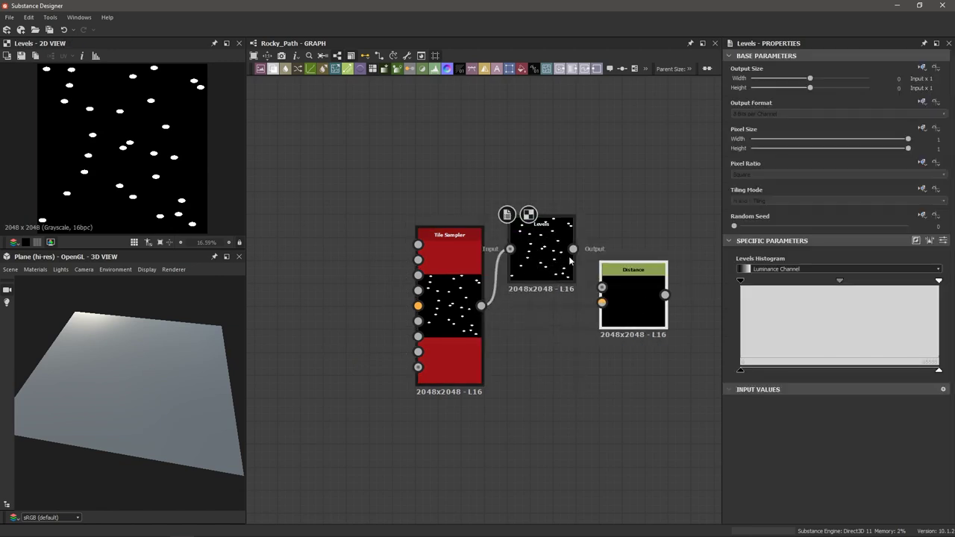
{"action": "left_click_drag", "start_coordinate": [573, 249], "coordinate": [602, 288]}
{"action": "left_click", "coordinate": [606, 293]}
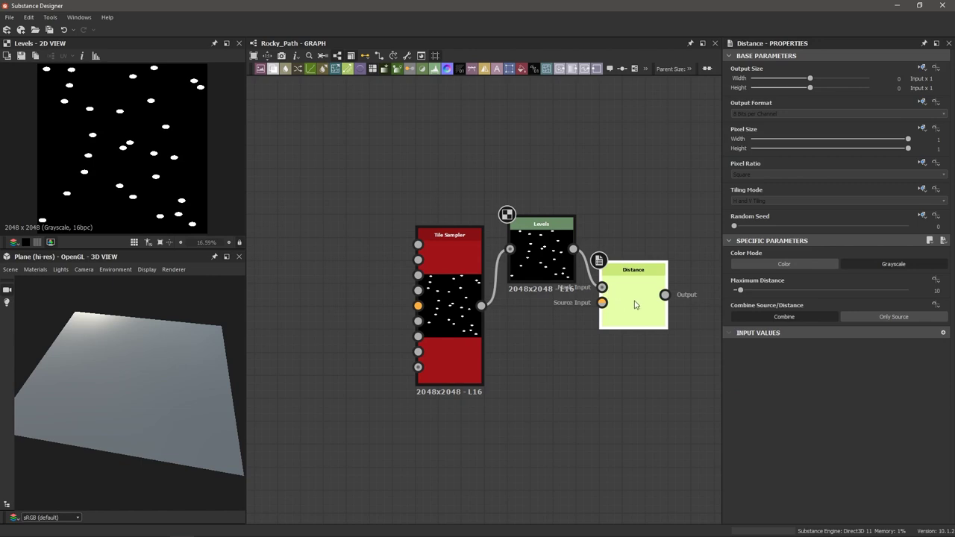
- Set the Tile Sampler's Color Random to 1 and display its output in the 2D view
{"action": "double_click", "coordinate": [632, 308]}
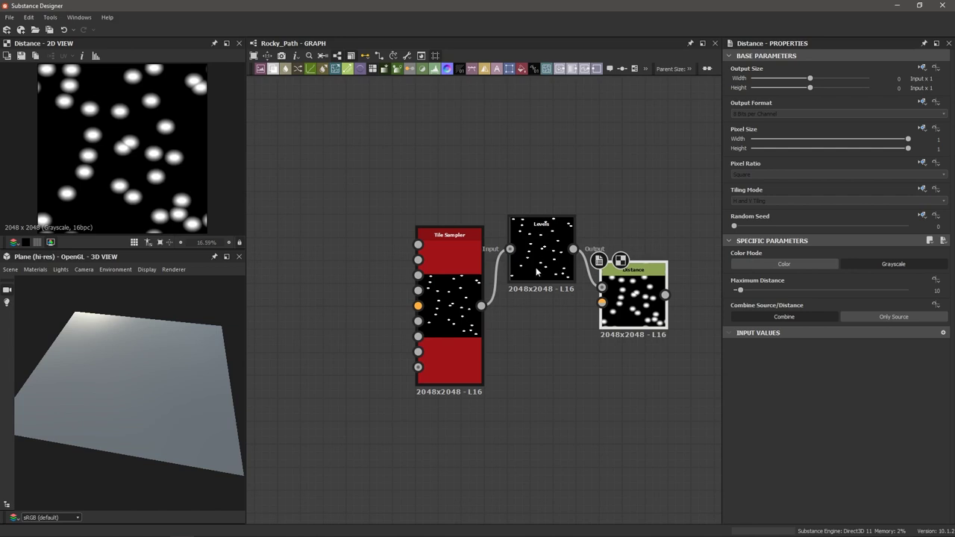
{"action": "left_click", "coordinate": [461, 306]}
{"action": "scroll", "coordinate": [783, 362], "scroll_direction": "down", "scroll_amount": 10}
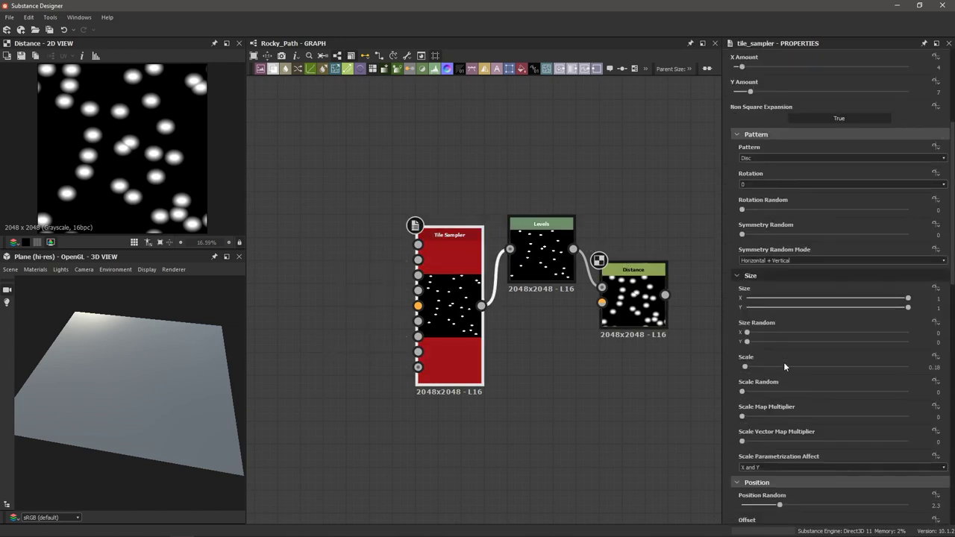
{"action": "scroll", "coordinate": [784, 362], "scroll_direction": "down", "scroll_amount": 10}
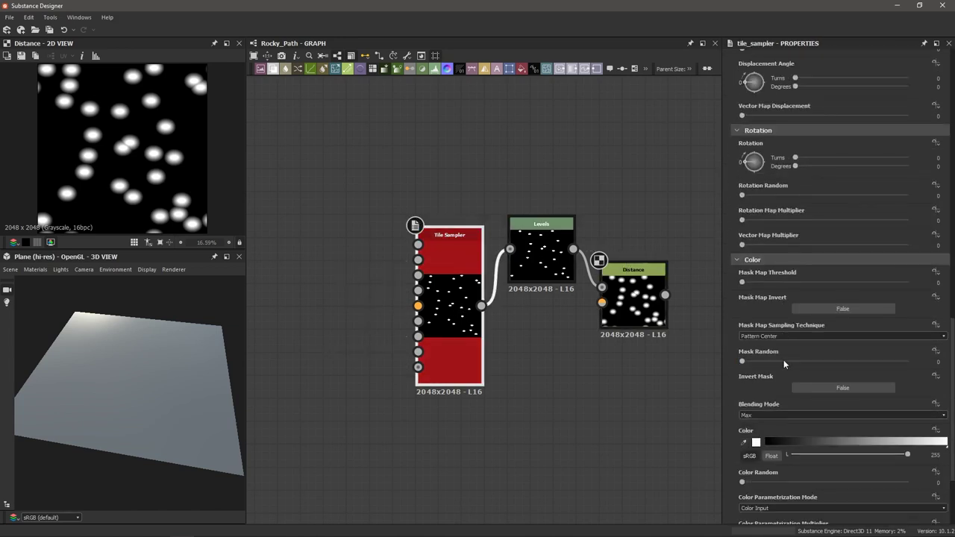
{"action": "scroll", "coordinate": [769, 377], "scroll_direction": "down", "scroll_amount": 2}
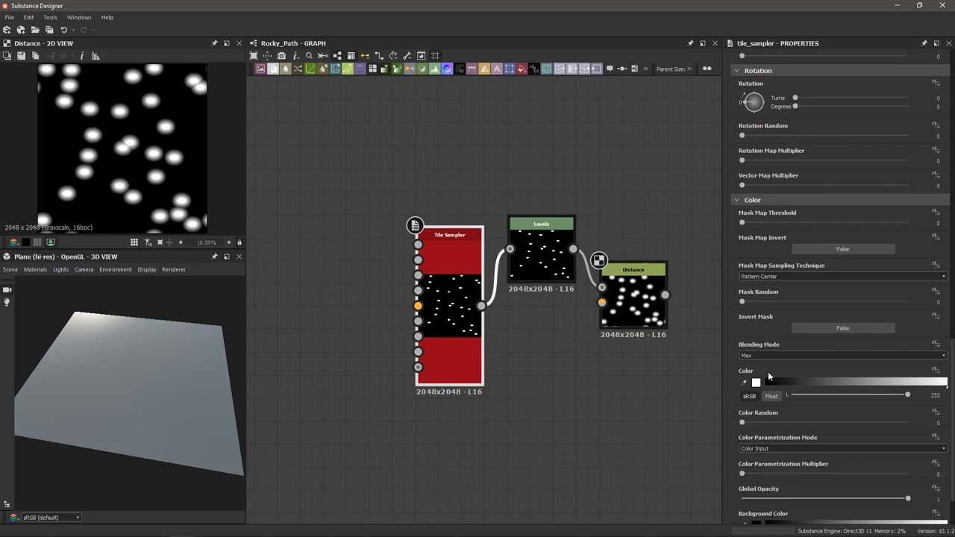
{"action": "left_click_drag", "start_coordinate": [748, 423], "coordinate": [911, 425]}
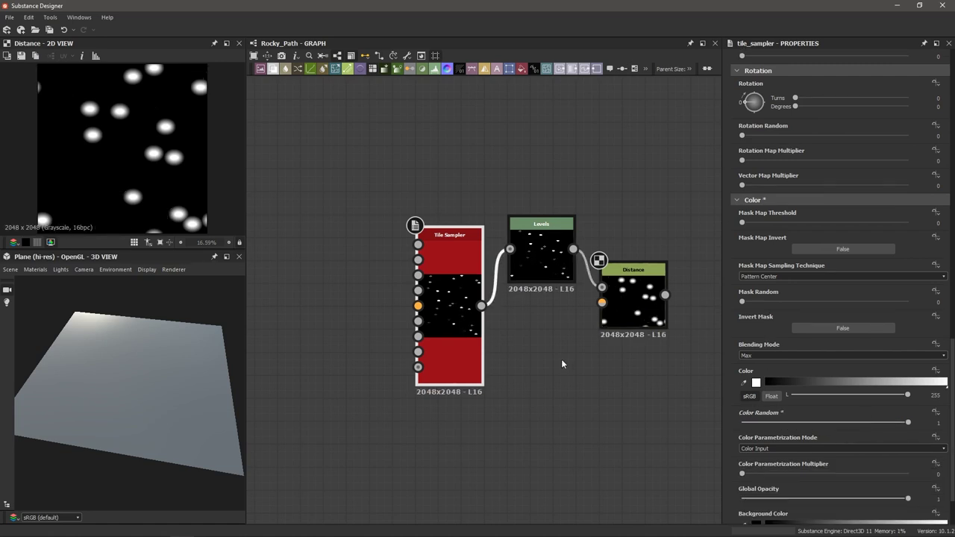
{"action": "double_click", "coordinate": [451, 329]}
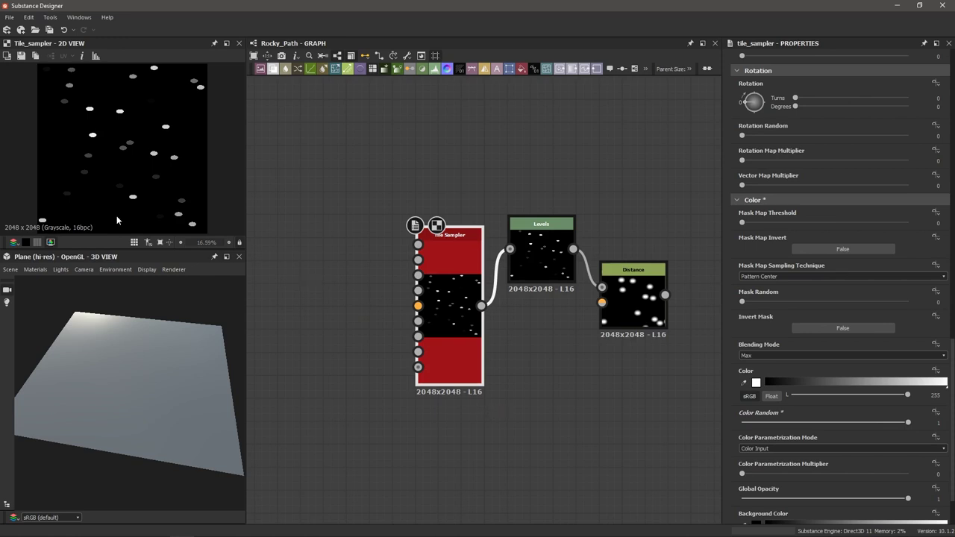
{"action": "left_click_drag", "start_coordinate": [908, 424], "coordinate": [938, 429]}
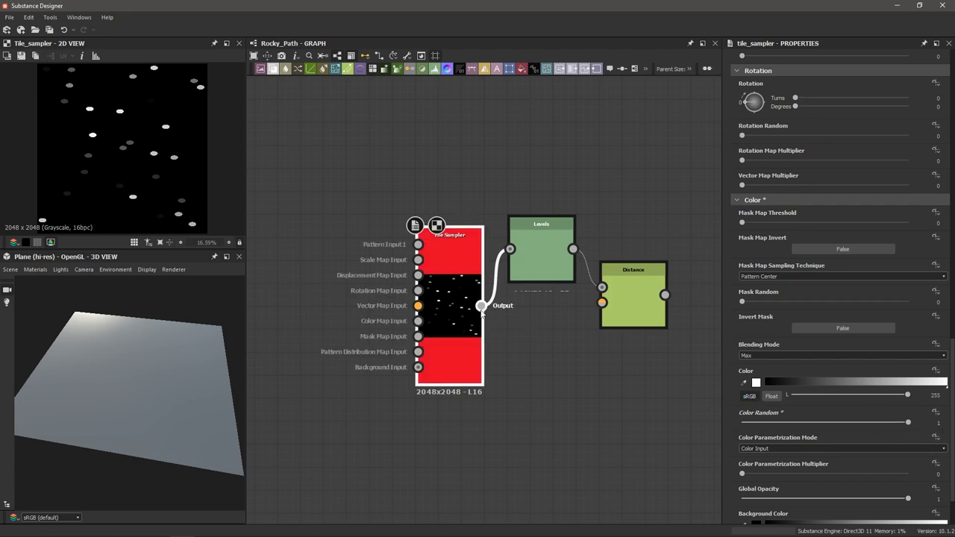
- Connect the Tile Sampler to the Distance node's Source Input, and lower the Levels node's white input point to its minimum
{"action": "left_click_drag", "start_coordinate": [481, 306], "coordinate": [597, 310]}
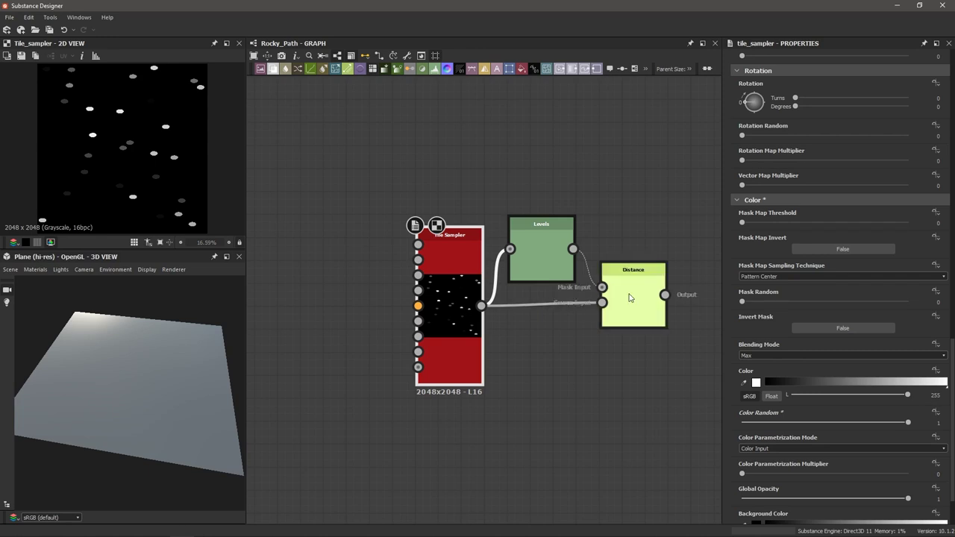
{"action": "left_click", "coordinate": [553, 259]}
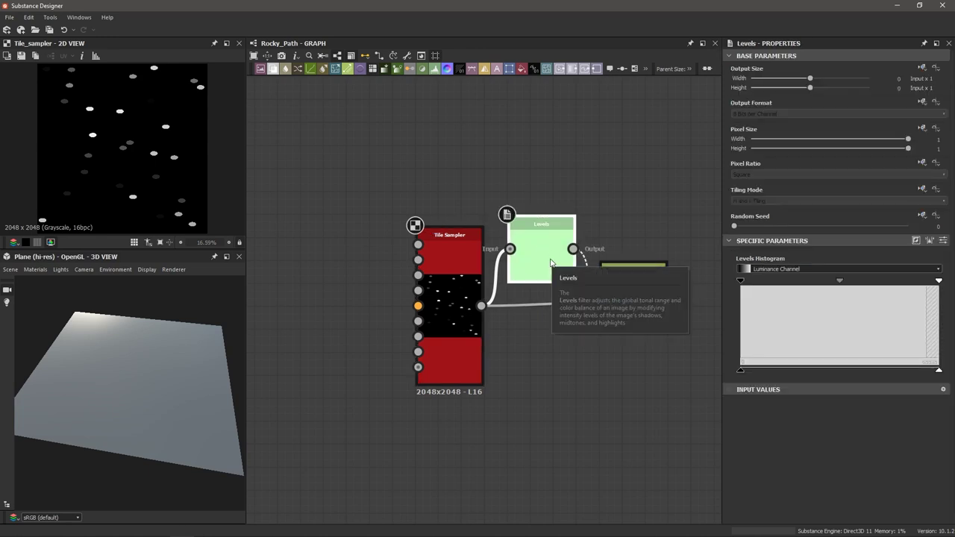
{"action": "left_click_drag", "start_coordinate": [939, 282], "coordinate": [718, 290]}
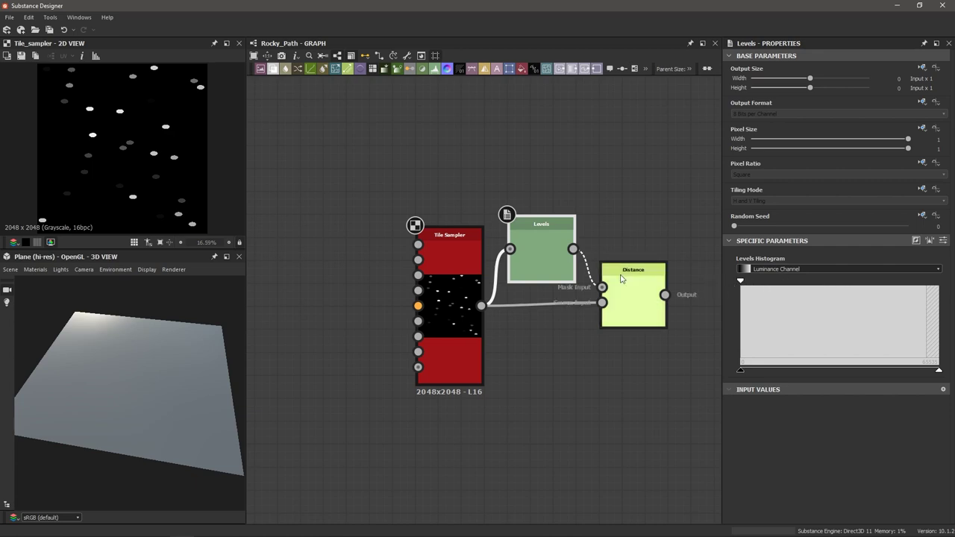
{"action": "double_click", "coordinate": [557, 267]}
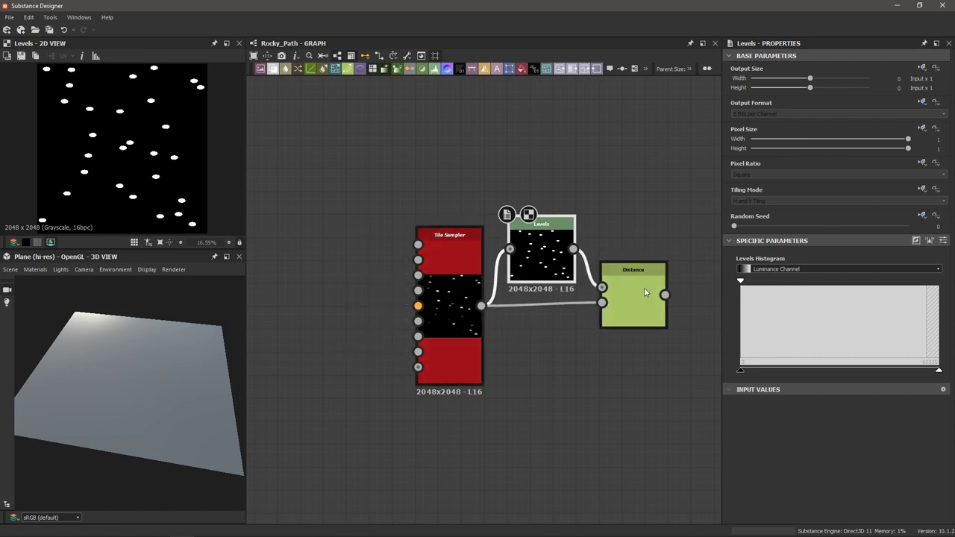
- Move the Distance node farther from the Levels node and display its output in the 2D view
{"action": "scroll", "coordinate": [569, 316], "scroll_direction": "up", "scroll_amount": 3}
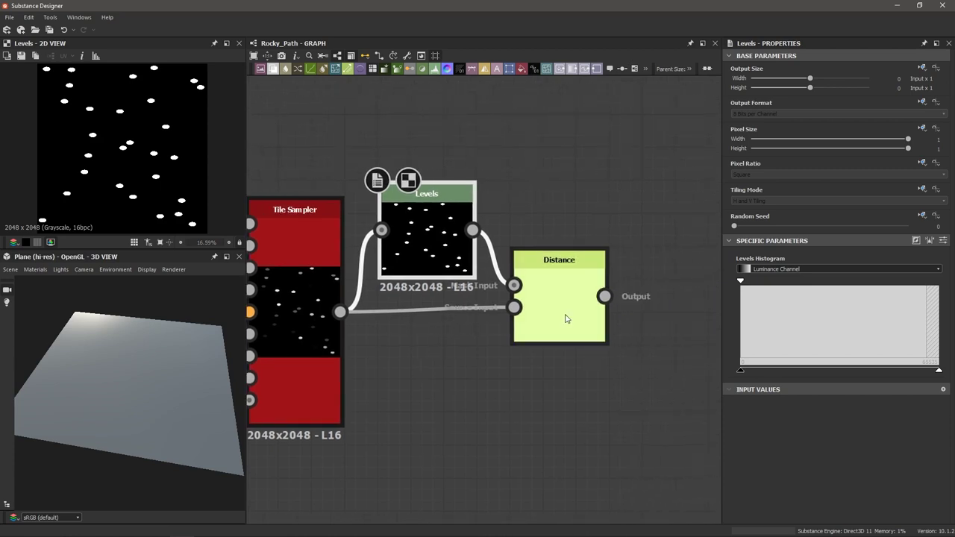
{"action": "left_click", "coordinate": [566, 319]}
{"action": "left_click", "coordinate": [470, 263]}
{"action": "left_click_drag", "start_coordinate": [575, 302], "coordinate": [631, 300]}
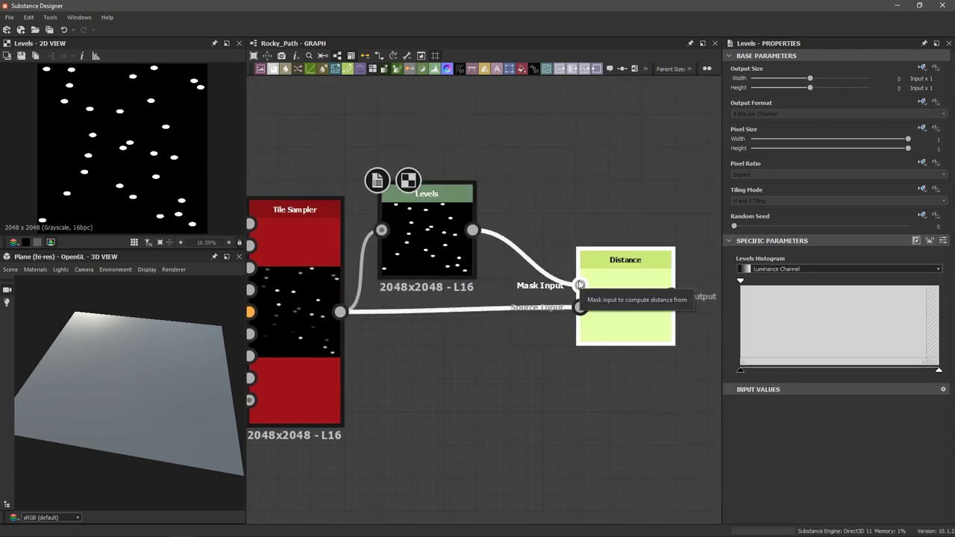
{"action": "scroll", "coordinate": [544, 311], "scroll_direction": "up", "scroll_amount": 1}
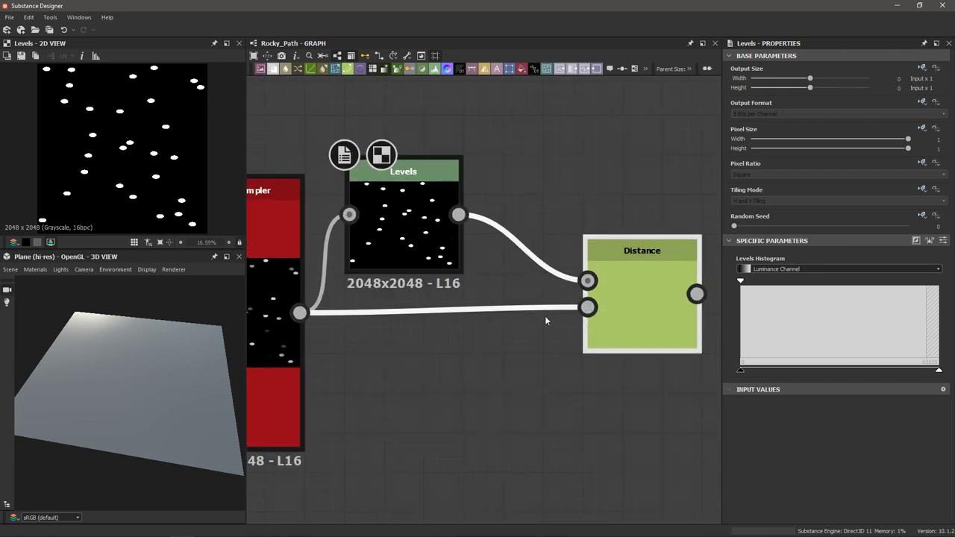
{"action": "scroll", "coordinate": [535, 313], "scroll_direction": "down", "scroll_amount": 2}
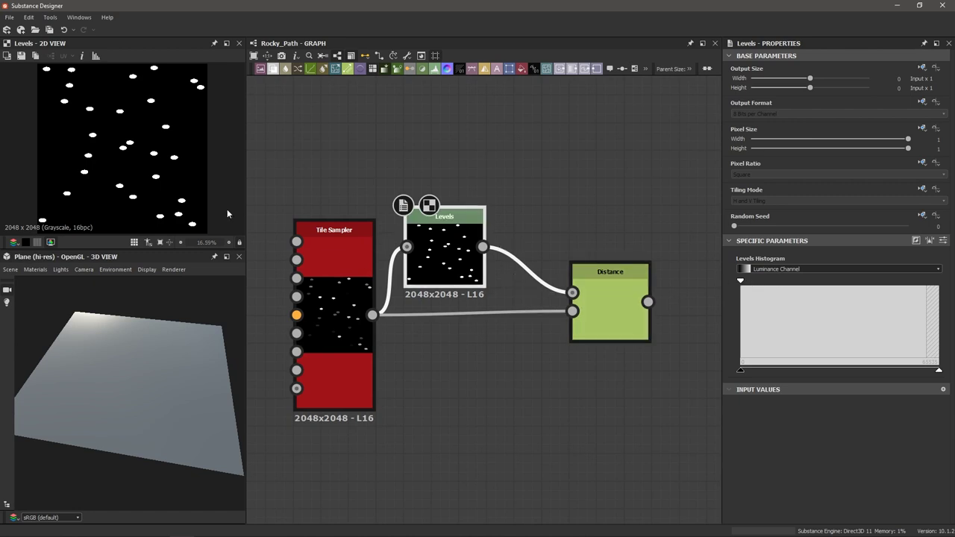
{"action": "scroll", "coordinate": [136, 200], "scroll_direction": "up", "scroll_amount": 4}
{"action": "scroll", "coordinate": [136, 201], "scroll_direction": "down", "scroll_amount": 5}
{"action": "double_click", "coordinate": [608, 321]}
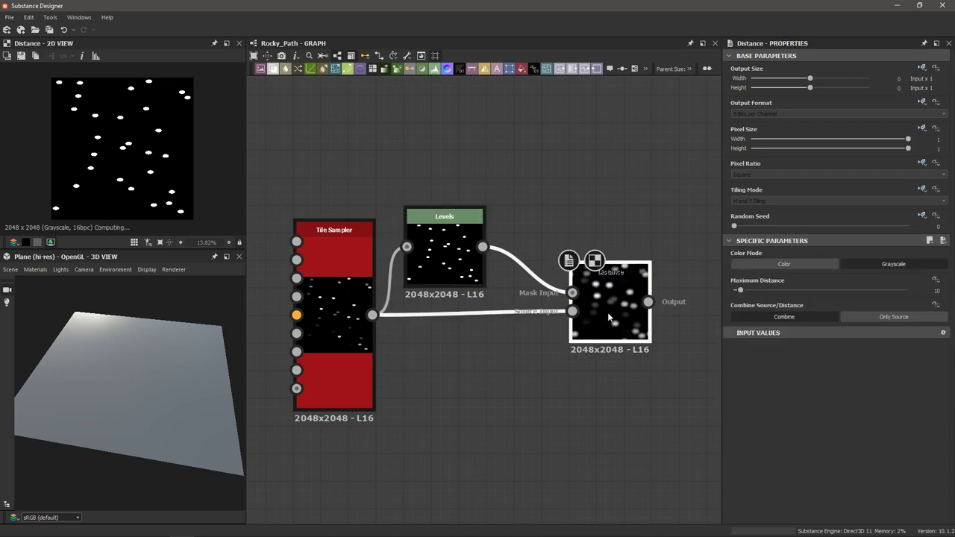
- Set the Distance node's Maximum Distance to 999 and inspect the resulting cells up close
{"action": "scroll", "coordinate": [142, 180], "scroll_direction": "up", "scroll_amount": 1}
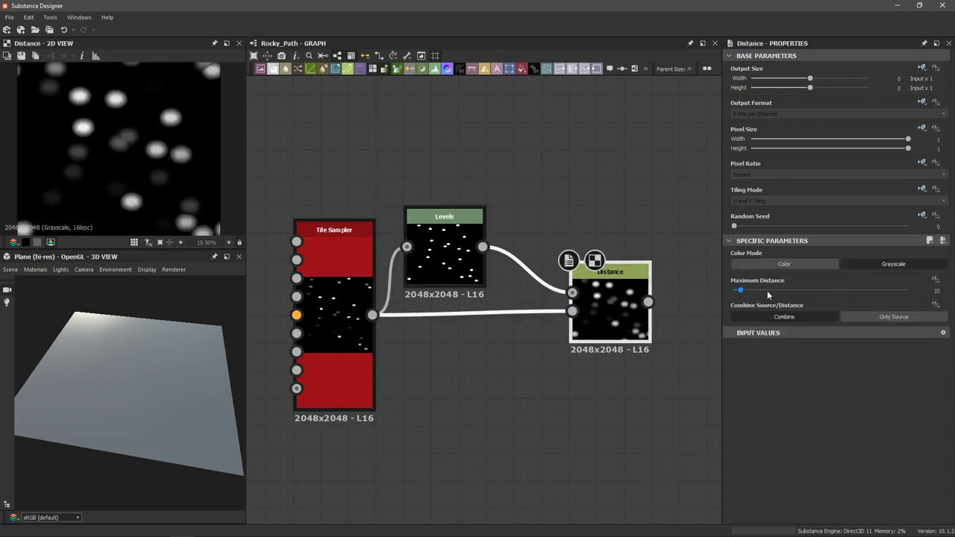
{"action": "left_click_drag", "start_coordinate": [755, 290], "coordinate": [922, 295]}
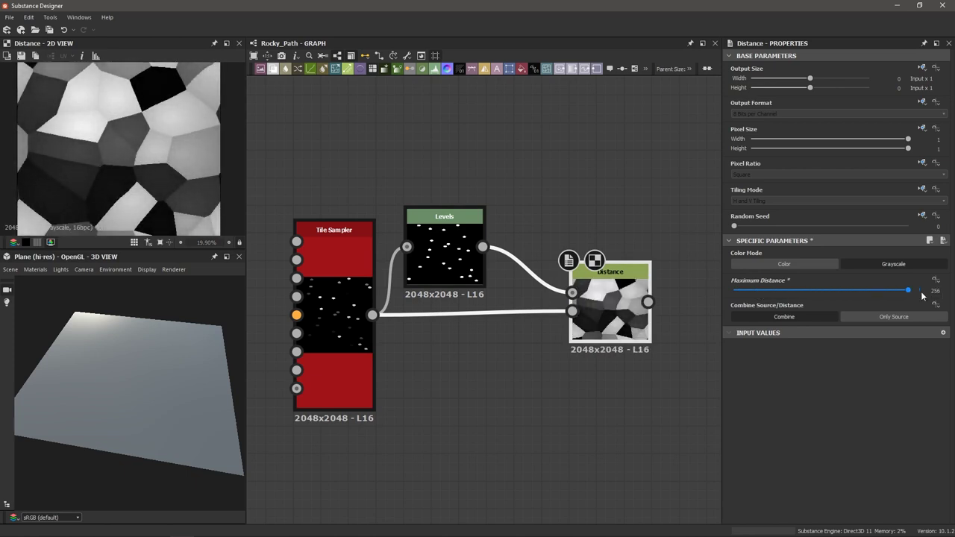
{"action": "left_click_drag", "start_coordinate": [859, 290], "coordinate": [939, 298]}
{"action": "scroll", "coordinate": [199, 152], "scroll_direction": "up", "scroll_amount": 3}
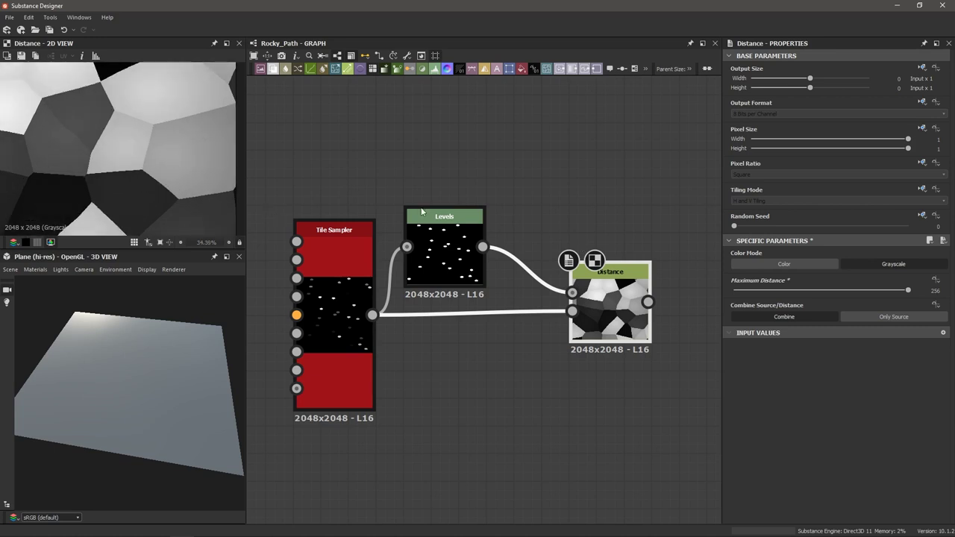
{"action": "left_click", "coordinate": [935, 290]}
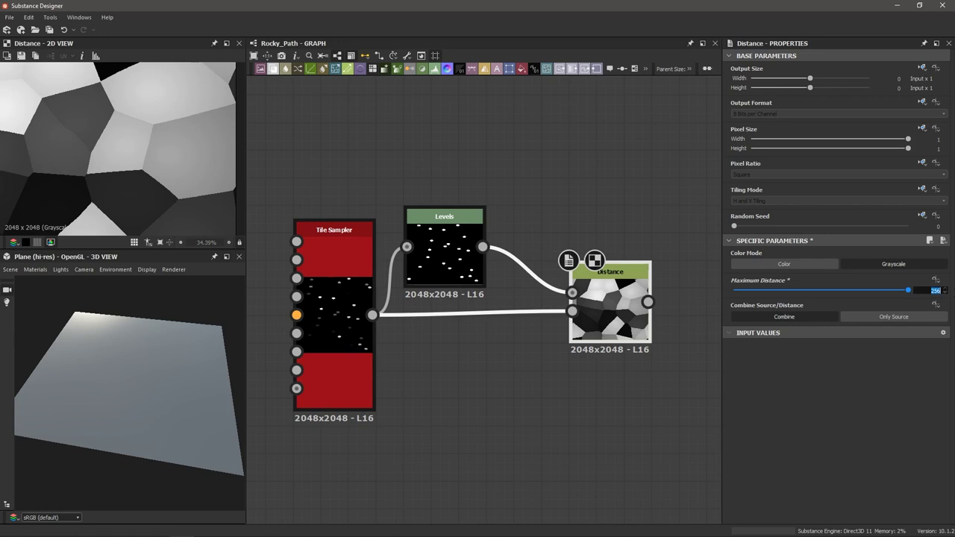
{"action": "type", "text": "999"}
{"action": "key", "text": "Return"}
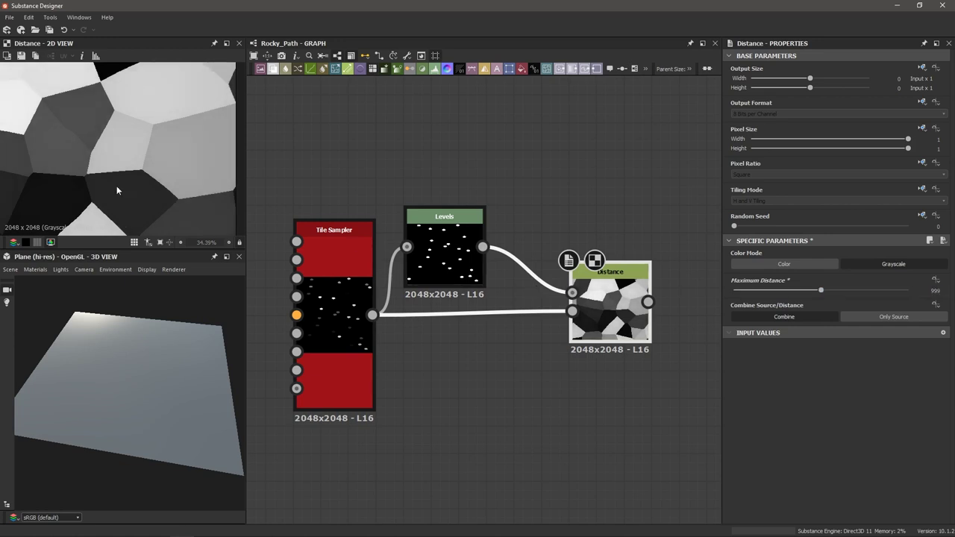
{"action": "scroll", "coordinate": [97, 156], "scroll_direction": "up", "scroll_amount": 2}
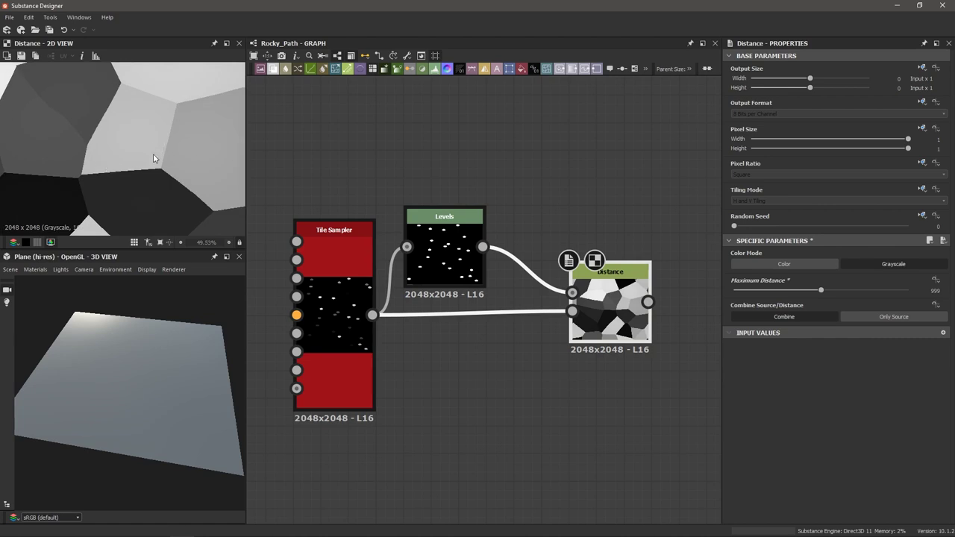
{"action": "scroll", "coordinate": [194, 165], "scroll_direction": "down", "scroll_amount": 6}
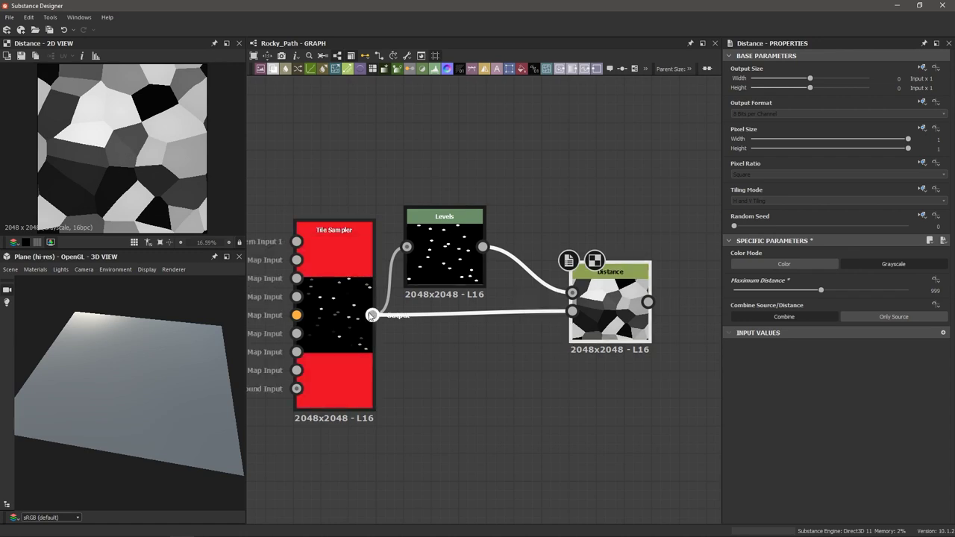
- Compare the Tile Sampler and Distance outputs, and add an Edge Detect node connected to the Distance node's output
{"action": "left_click", "coordinate": [336, 326]}
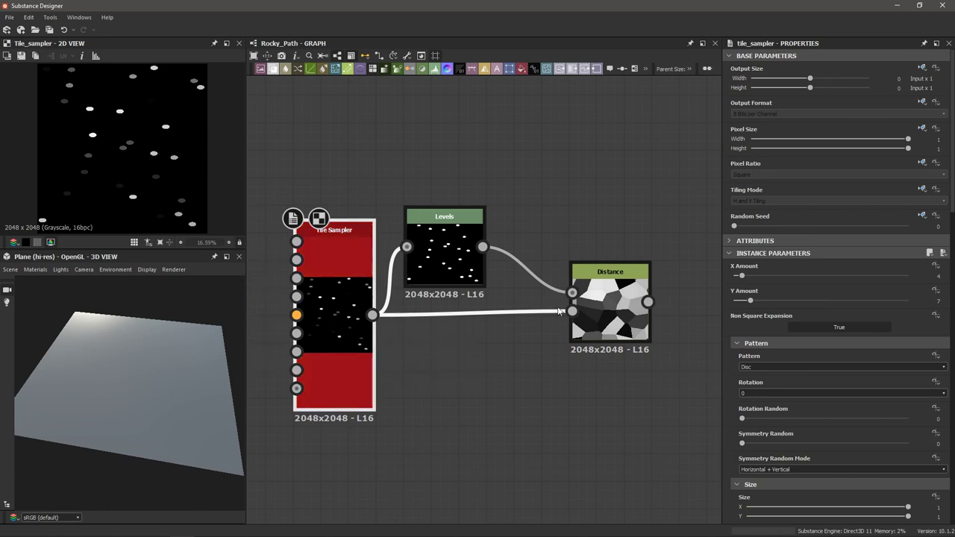
{"action": "left_click", "coordinate": [633, 312]}
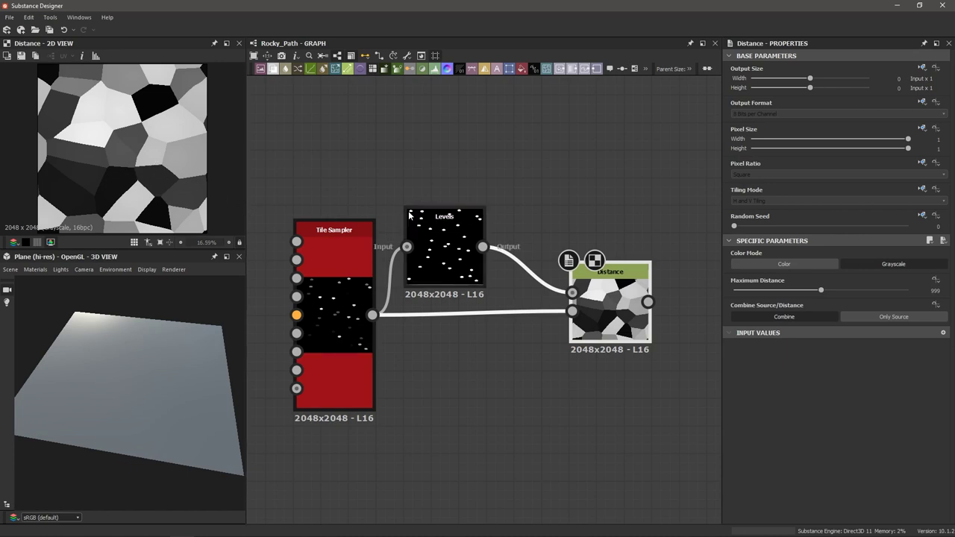
{"action": "middle_click_drag", "start_coordinate": [644, 433], "coordinate": [473, 331]}
{"action": "scroll", "coordinate": [474, 330], "scroll_direction": "down", "scroll_amount": 2}
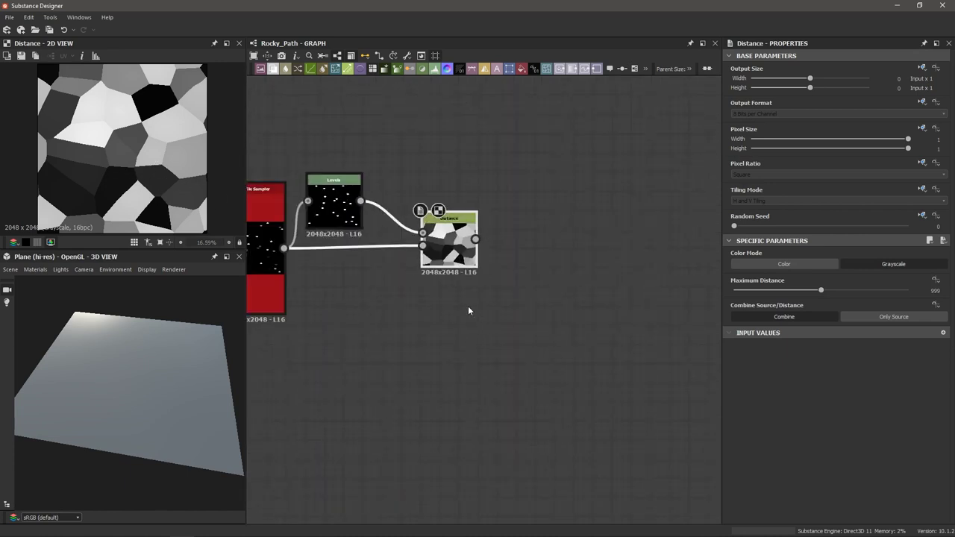
{"action": "key", "text": "space"}
{"action": "type", "text": "edge"}
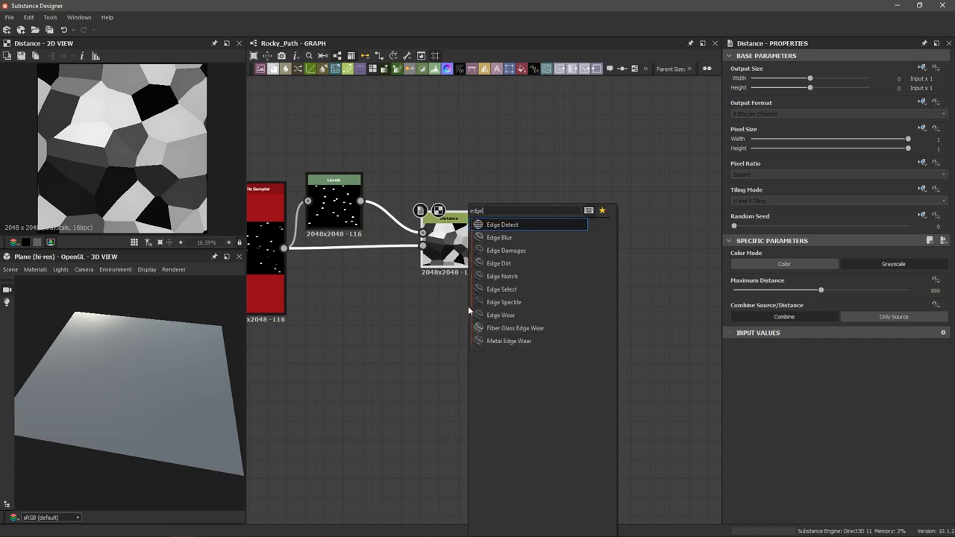
{"action": "key", "text": "Return"}
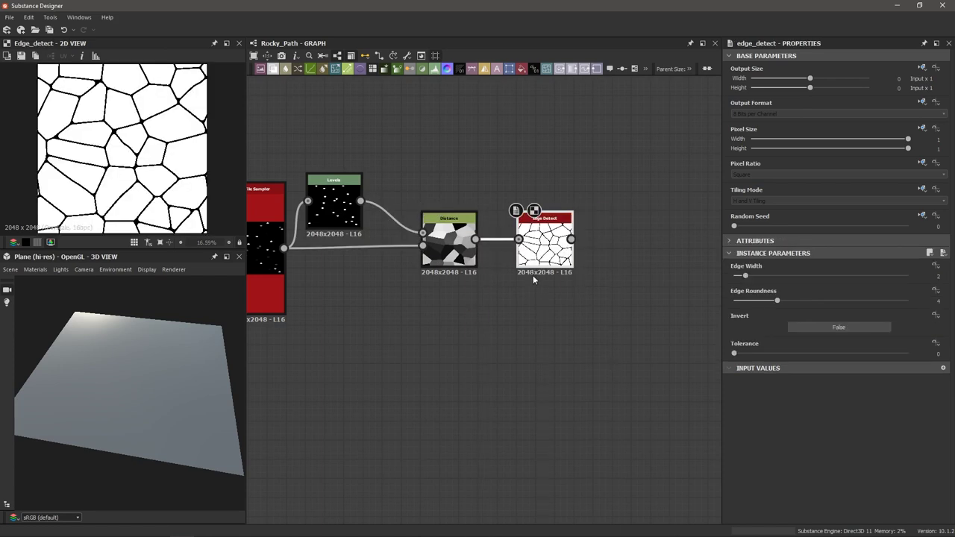
- Set the Edge Detect node's Edge Width to 3.14 and Edge Roundness to 11.3
{"action": "left_click", "coordinate": [456, 246]}
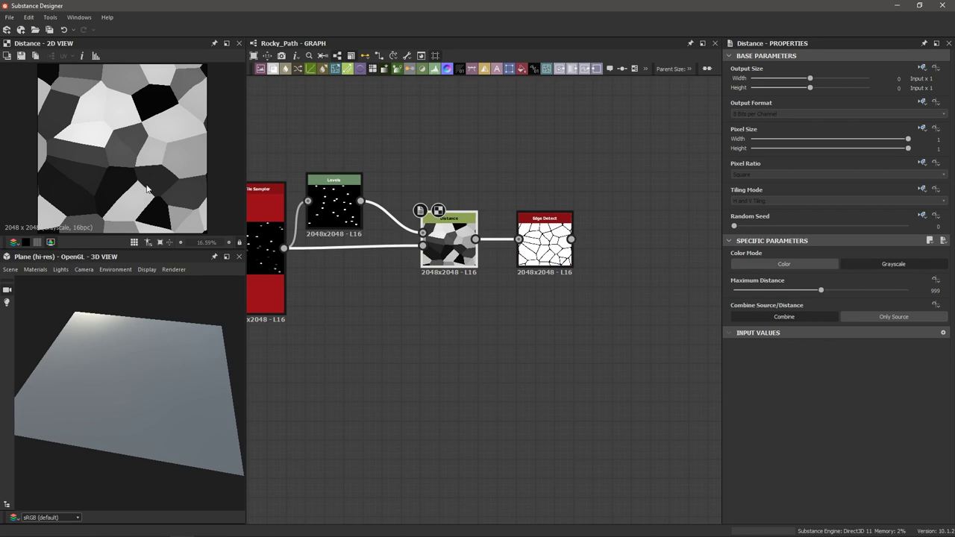
{"action": "left_click", "coordinate": [545, 246]}
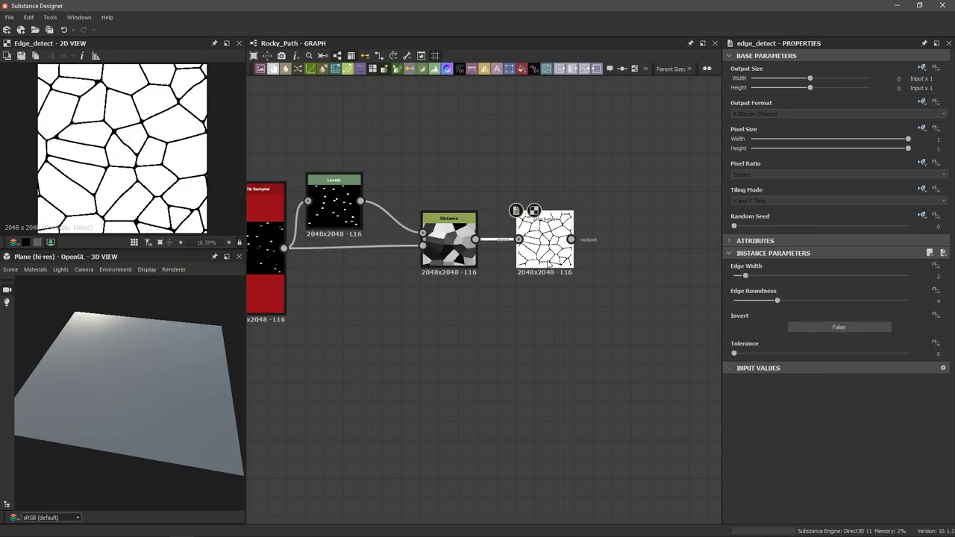
{"action": "left_click_drag", "start_coordinate": [746, 277], "coordinate": [858, 314]}
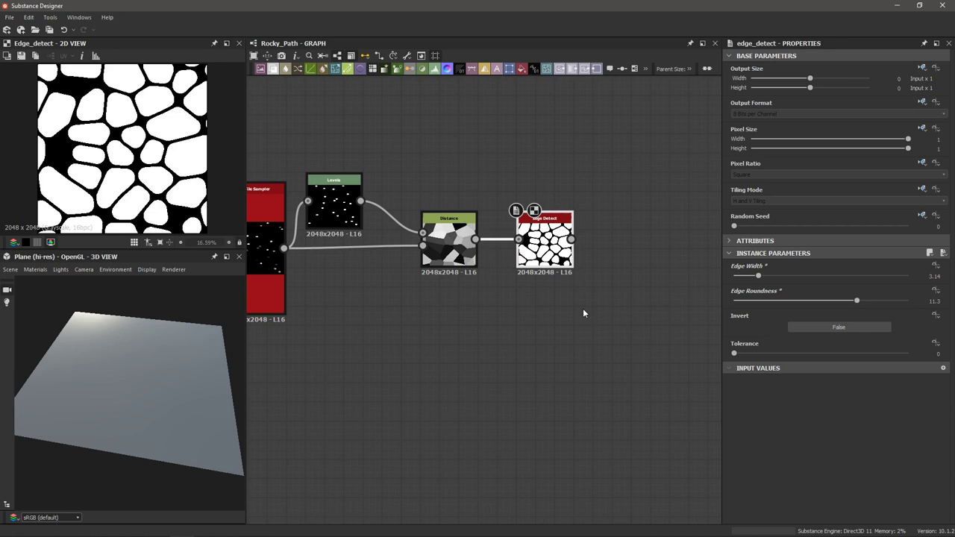
- Focus the graph view on the Edge Detect node, and frame the whole chain of four nodes
{"action": "middle_click_drag", "start_coordinate": [594, 281], "coordinate": [523, 277]}
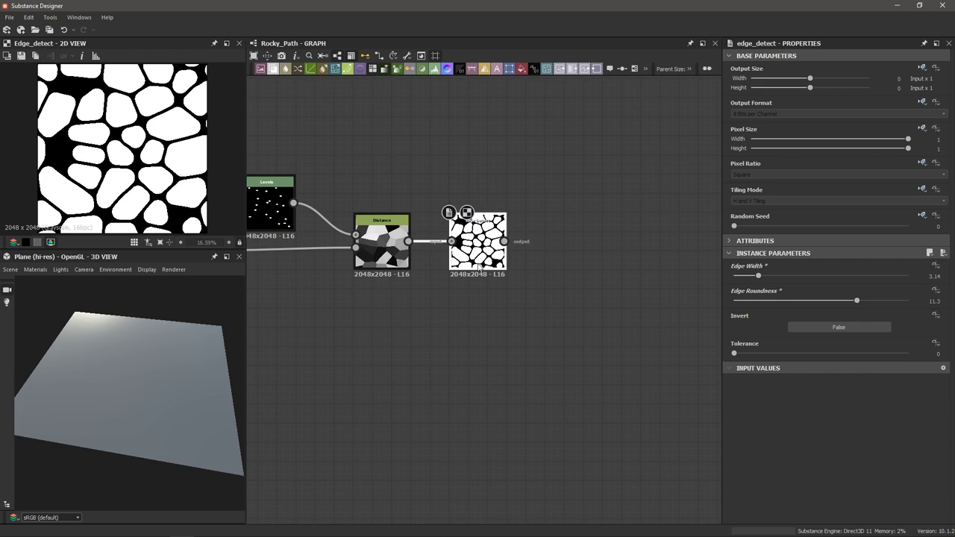
{"action": "key", "text": "f"}
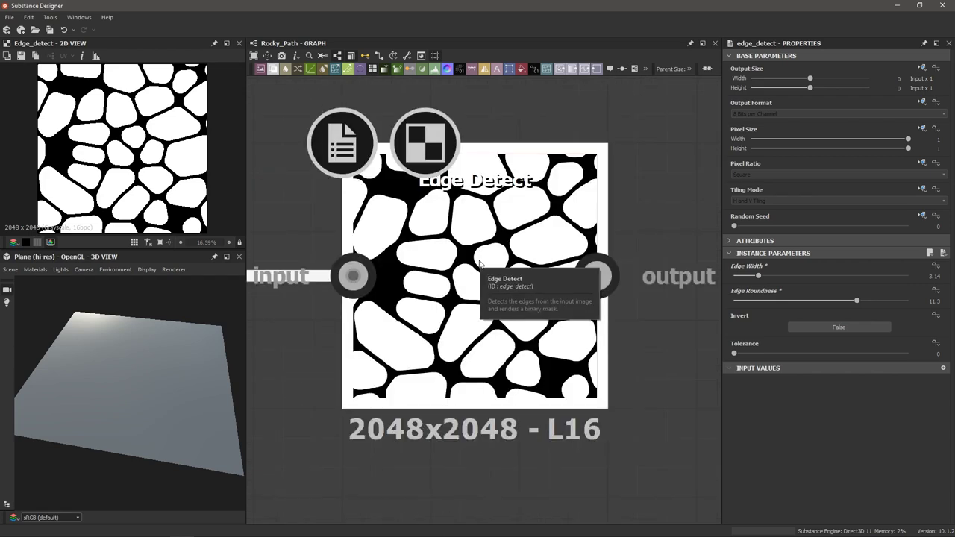
{"action": "scroll", "coordinate": [474, 270], "scroll_direction": "down", "scroll_amount": 8}
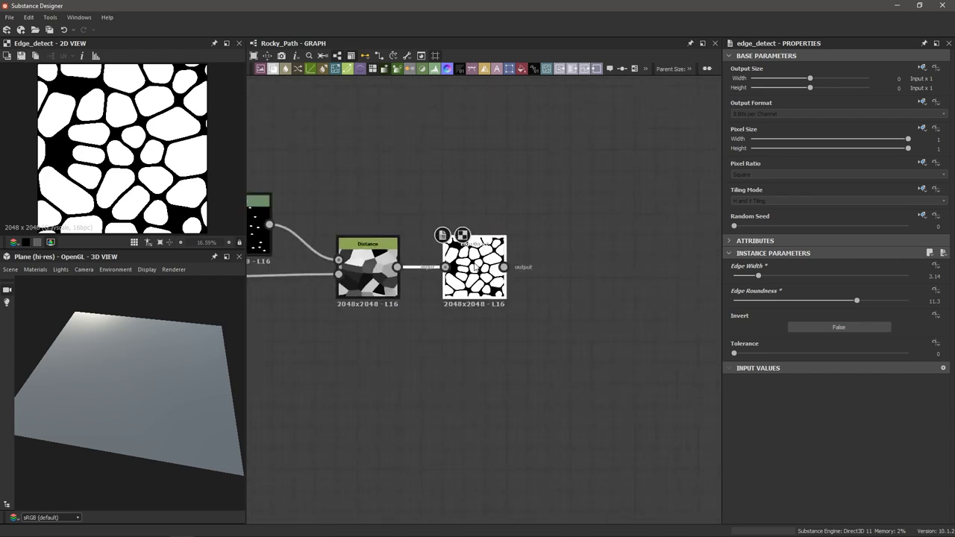
{"action": "key", "text": "f"}
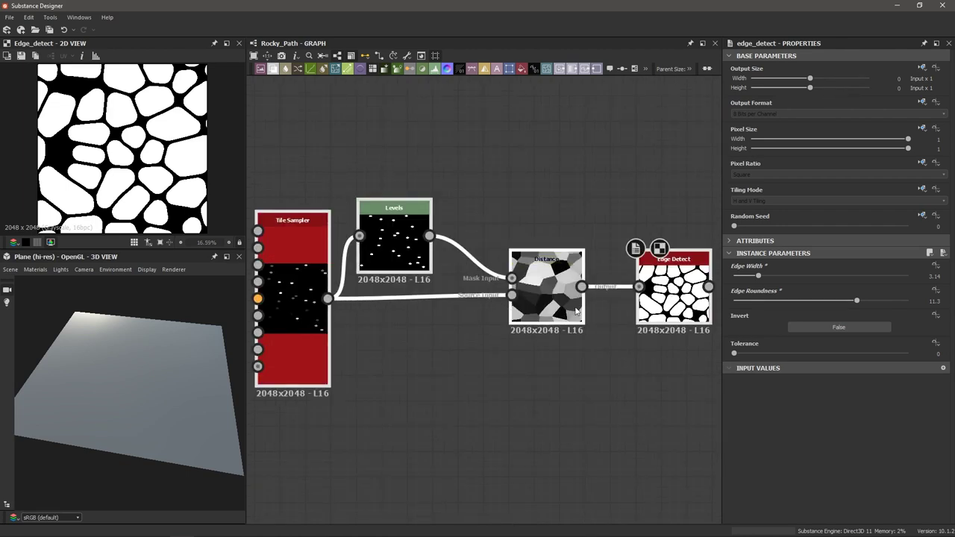
- Add a Flood Fill node and connect the Edge Detect output to its Mask input, and compare both nodes' outputs
{"action": "scroll", "coordinate": [565, 310], "scroll_direction": "down", "scroll_amount": 1}
{"action": "middle_click_drag", "start_coordinate": [565, 310], "coordinate": [291, 303]}
{"action": "left_click", "coordinate": [484, 303]}
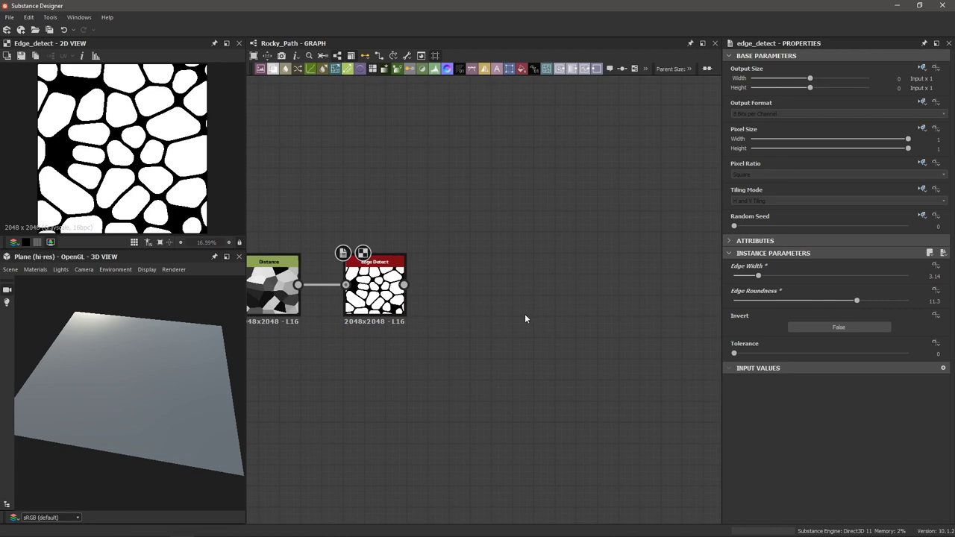
{"action": "key", "text": "Return"}
{"action": "left_click_drag", "start_coordinate": [492, 312], "coordinate": [489, 292]}
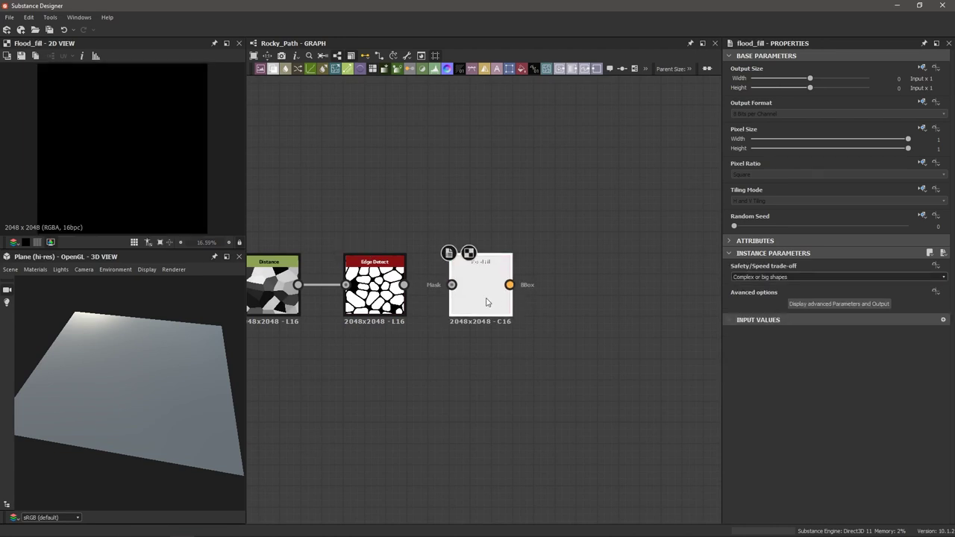
{"action": "left_click", "coordinate": [387, 297]}
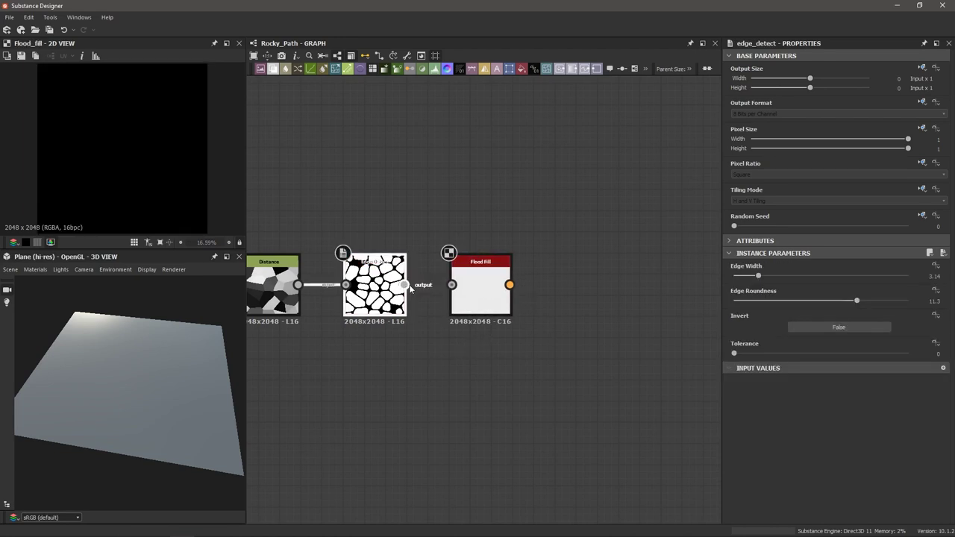
{"action": "left_click_drag", "start_coordinate": [403, 288], "coordinate": [452, 286]}
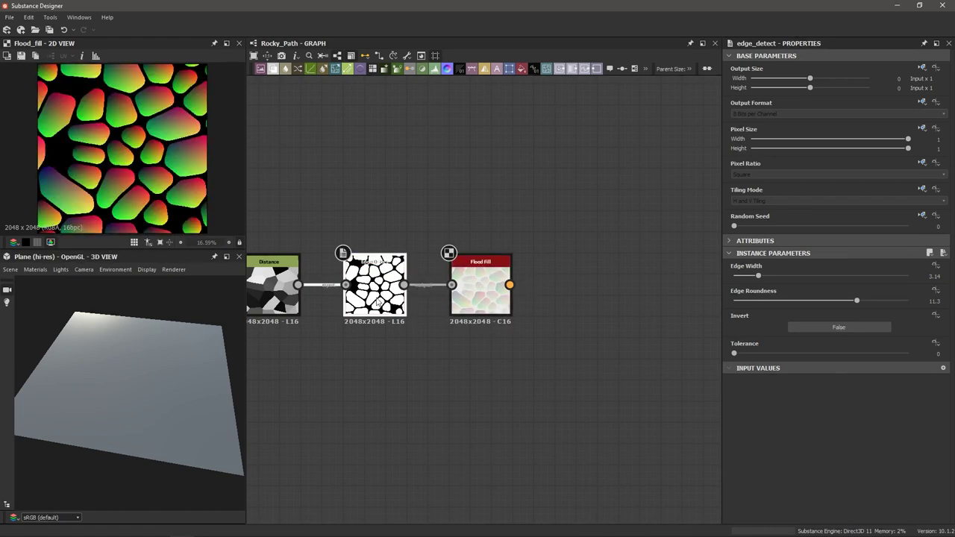
{"action": "double_click", "coordinate": [378, 300]}
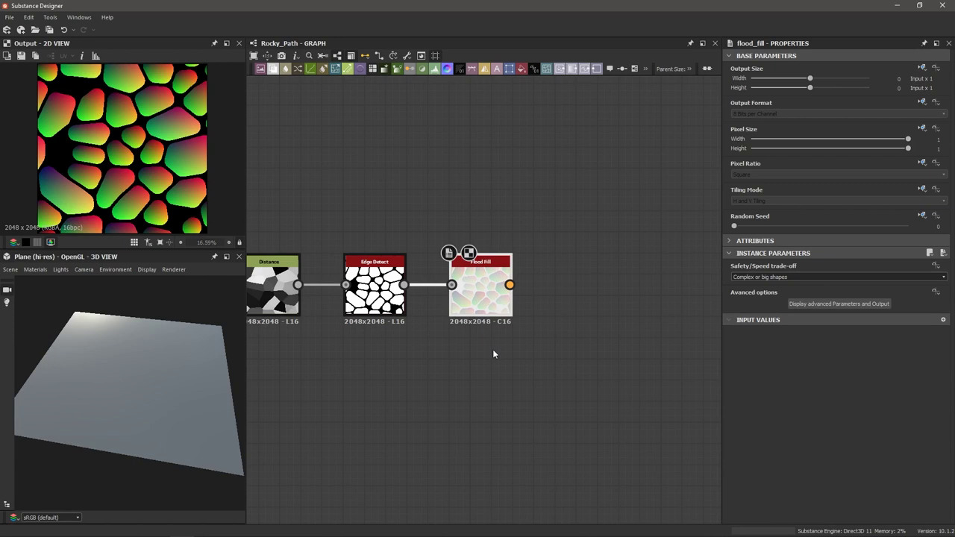
- Add a Flood Fill to Gradient node connected to the Flood Fill node's output
{"action": "key", "text": "space"}
{"action": "type", "text": "floo"}
{"action": "key", "text": "Down"}
{"action": "key", "text": "Down"}
{"action": "key", "text": "Down"}
{"action": "key", "text": "Up"}
{"action": "key", "text": "Escape"}
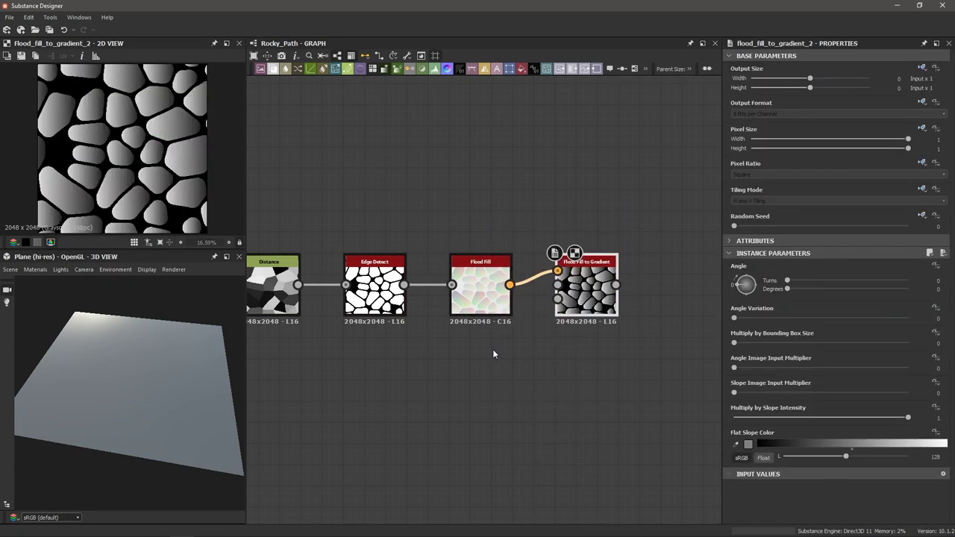
- Set the Flood Fill to Gradient node's Angle Variation to 1
{"action": "left_click_drag", "start_coordinate": [735, 318], "coordinate": [927, 323]}
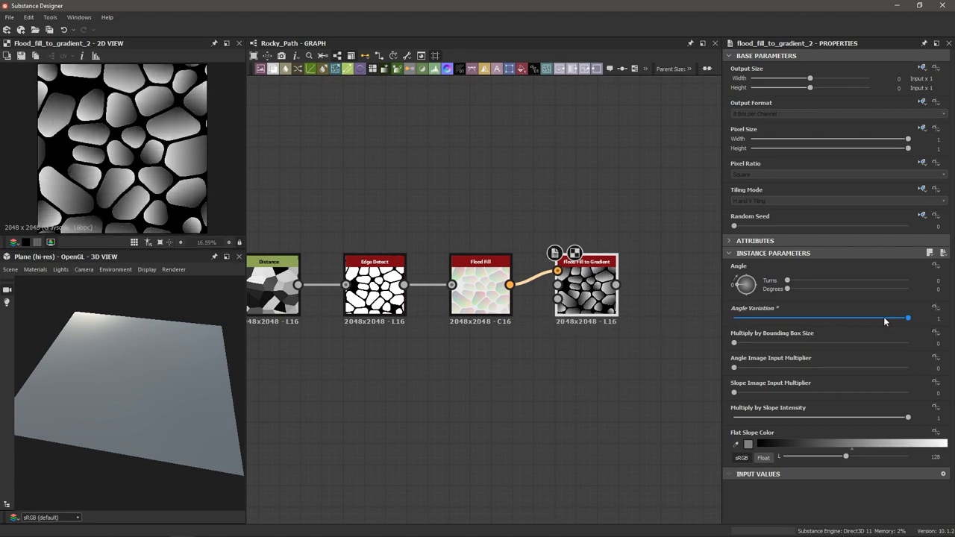
{"action": "left_click", "coordinate": [797, 318]}
{"action": "left_click_drag", "start_coordinate": [797, 319], "coordinate": [914, 326]}
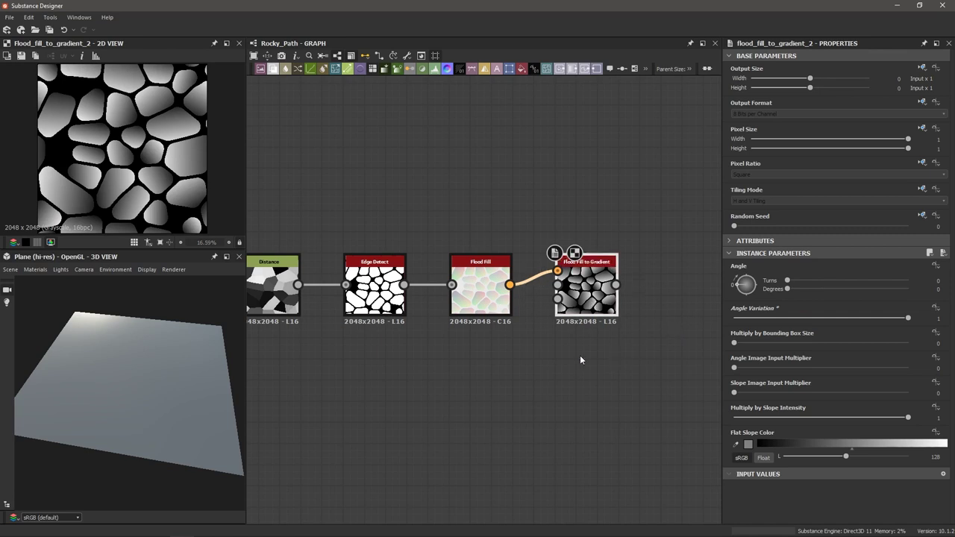
- Duplicate the Flood Fill to Gradient node below the original, set the copy's Random Seed to 1, and compare the two
{"action": "key", "text": "ctrl+d"}
{"action": "left_click_drag", "start_coordinate": [485, 316], "coordinate": [589, 383]}
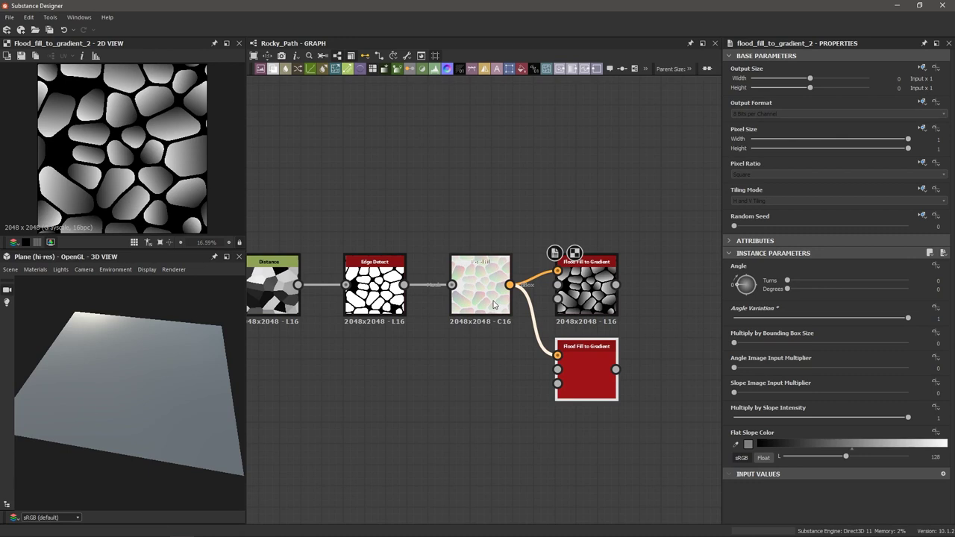
{"action": "double_click", "coordinate": [588, 376]}
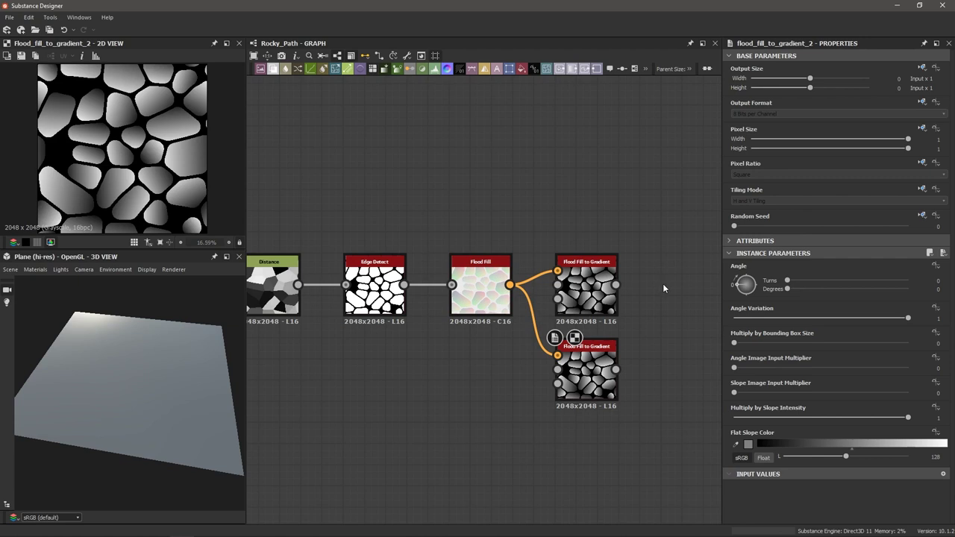
{"action": "left_click", "coordinate": [588, 377]}
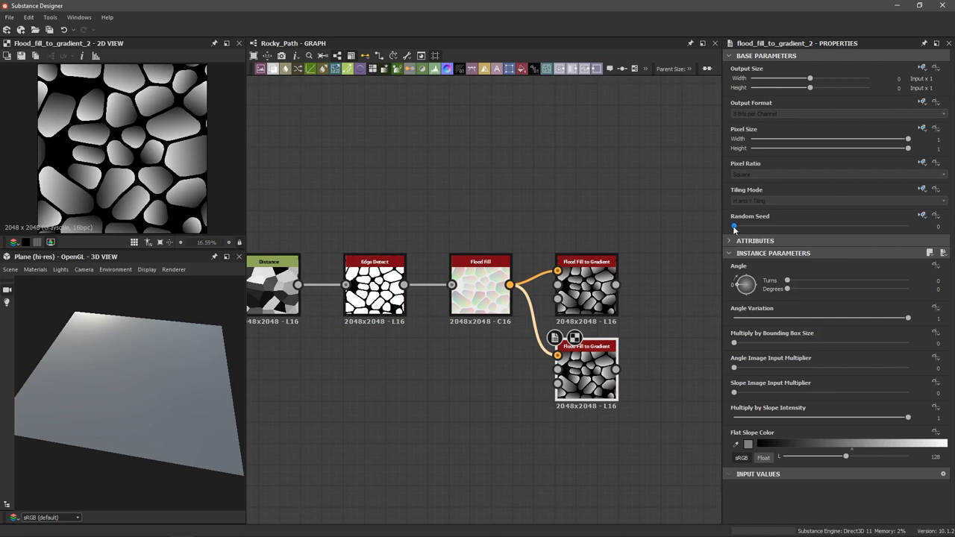
{"action": "left_click_drag", "start_coordinate": [735, 227], "coordinate": [751, 227]}
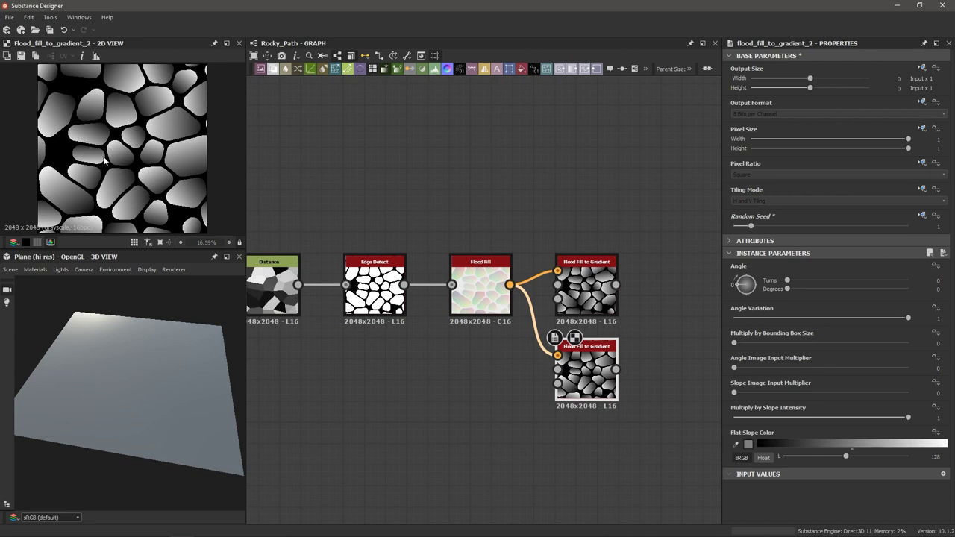
{"action": "key", "text": "ctrl+z"}
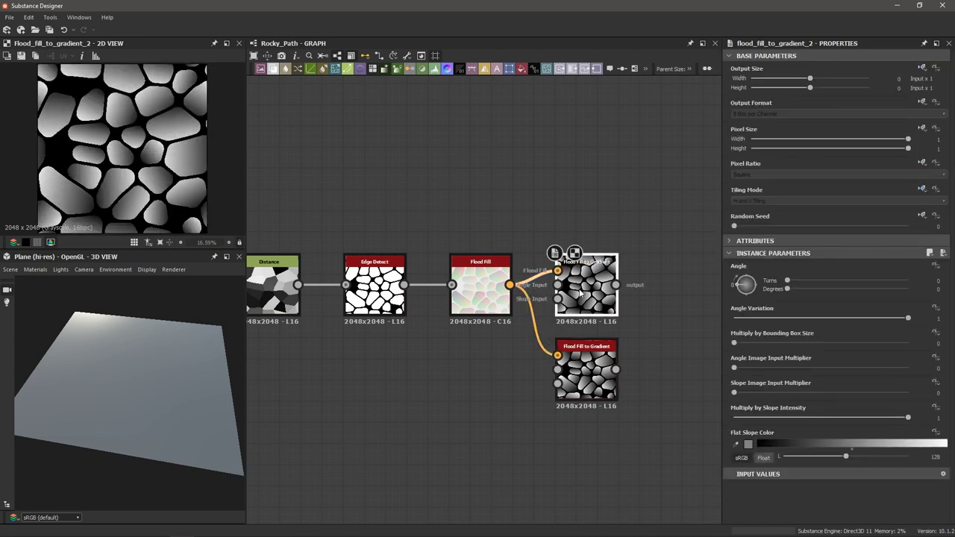
{"action": "left_click", "coordinate": [597, 379]}
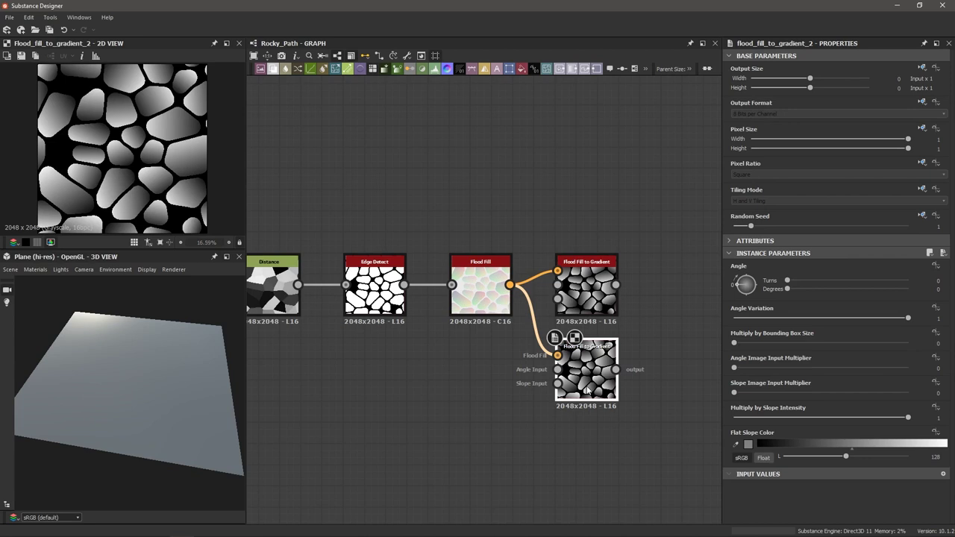
- Place a third Flood Fill to Gradient copy below the second, and set the second node's Random Seed to 2
{"action": "key", "text": "ctrl+d"}
{"action": "left_click_drag", "start_coordinate": [494, 312], "coordinate": [596, 469]}
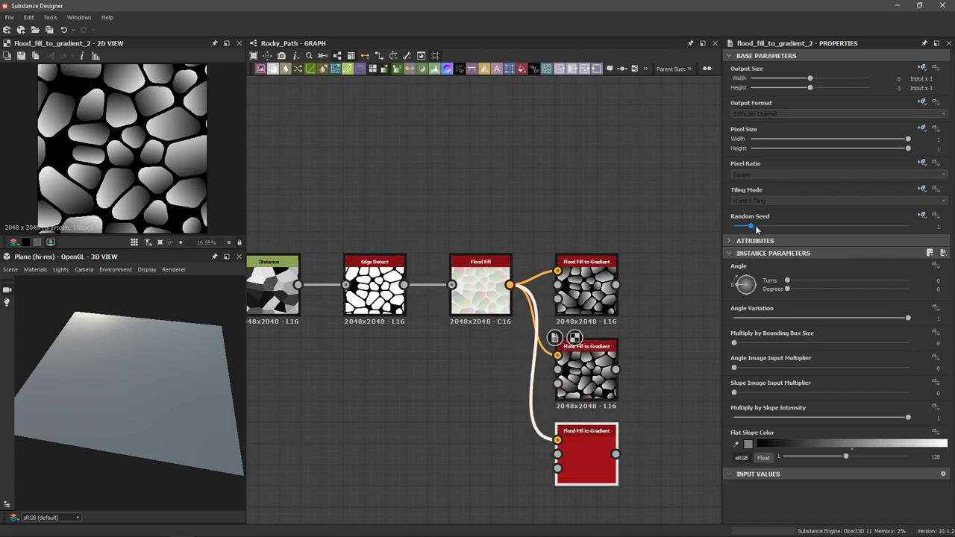
{"action": "left_click_drag", "start_coordinate": [757, 228], "coordinate": [769, 226]}
{"action": "middle_click_drag", "start_coordinate": [674, 335], "coordinate": [660, 213]}
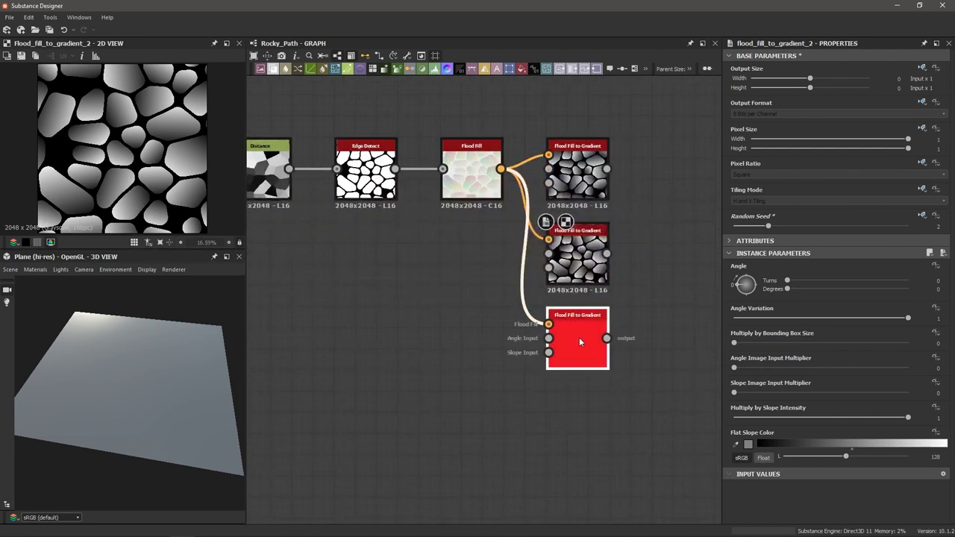
- Place a fourth Flood Fill to Gradient copy below the third, and set the third node's Random Seed to 2
{"action": "key", "text": "ctrl+d"}
{"action": "left_click_drag", "start_coordinate": [489, 312], "coordinate": [582, 428]}
{"action": "left_click_drag", "start_coordinate": [751, 227], "coordinate": [766, 228]}
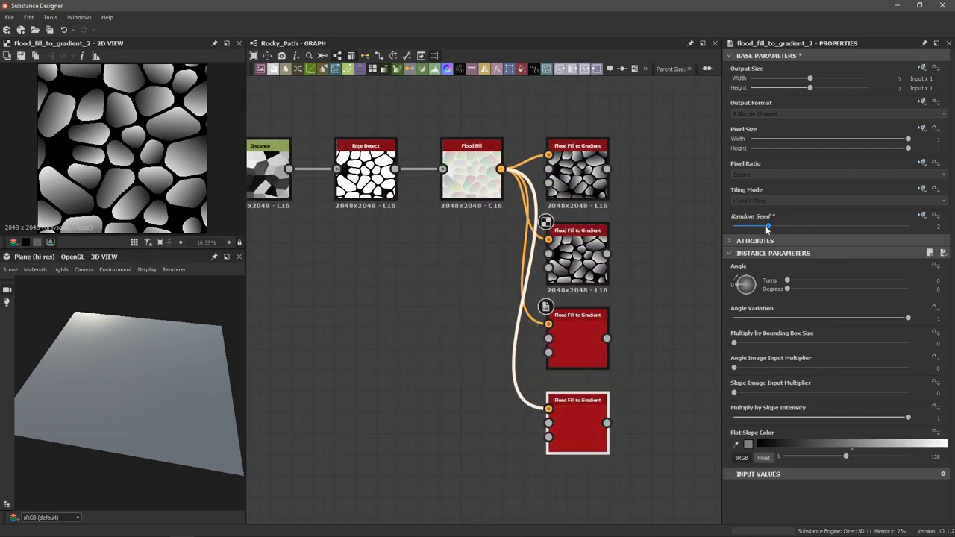
- Set the Random Seed to 1 on the second Flood Fill to Gradient node and to 3 on the fourth
{"action": "double_click", "coordinate": [578, 175]}
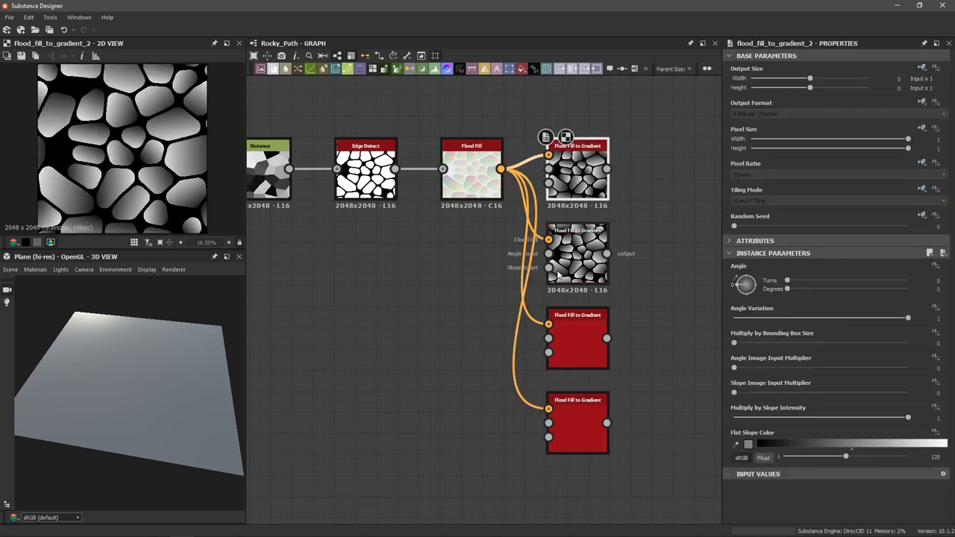
{"action": "left_click", "coordinate": [559, 275]}
{"action": "left_click_drag", "start_coordinate": [767, 228], "coordinate": [758, 226]}
{"action": "left_click", "coordinate": [581, 339]}
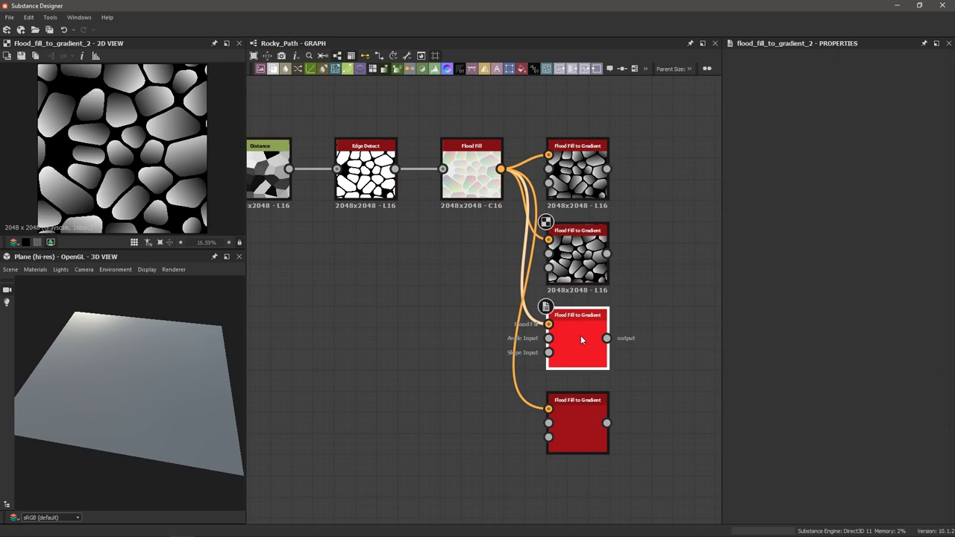
{"action": "left_click", "coordinate": [582, 424]}
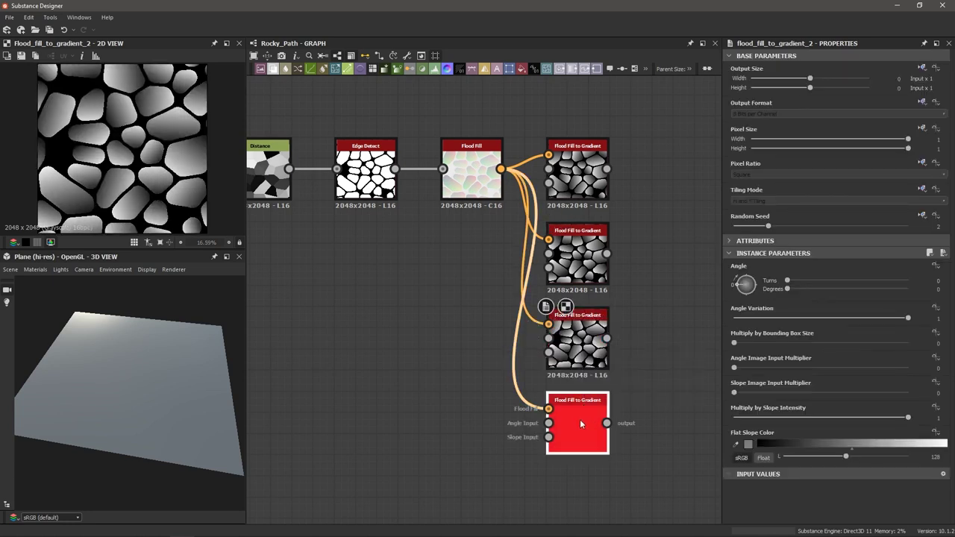
{"action": "left_click_drag", "start_coordinate": [751, 226], "coordinate": [780, 231]}
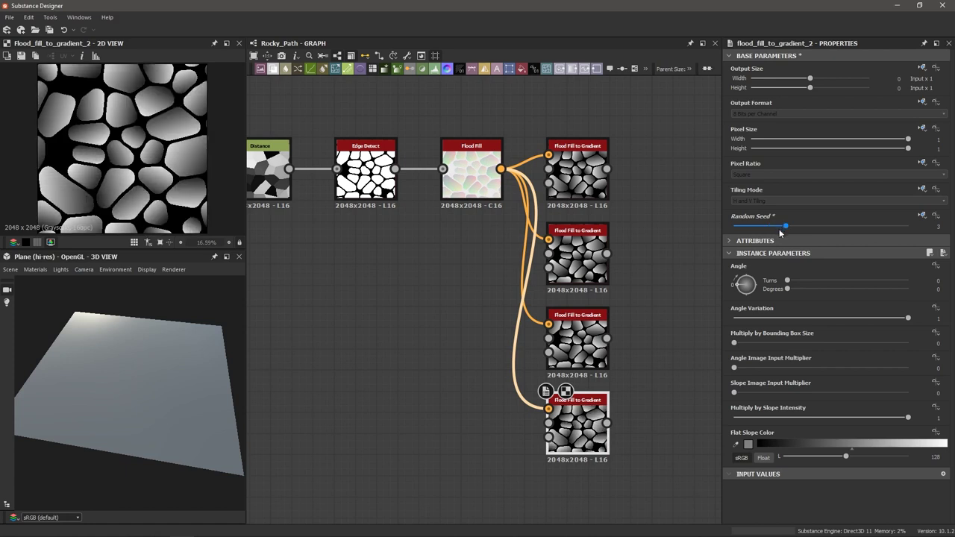
- Check the Random Seed and preview of each of the four Flood Fill to Gradient nodes
{"action": "left_click", "coordinate": [581, 262]}
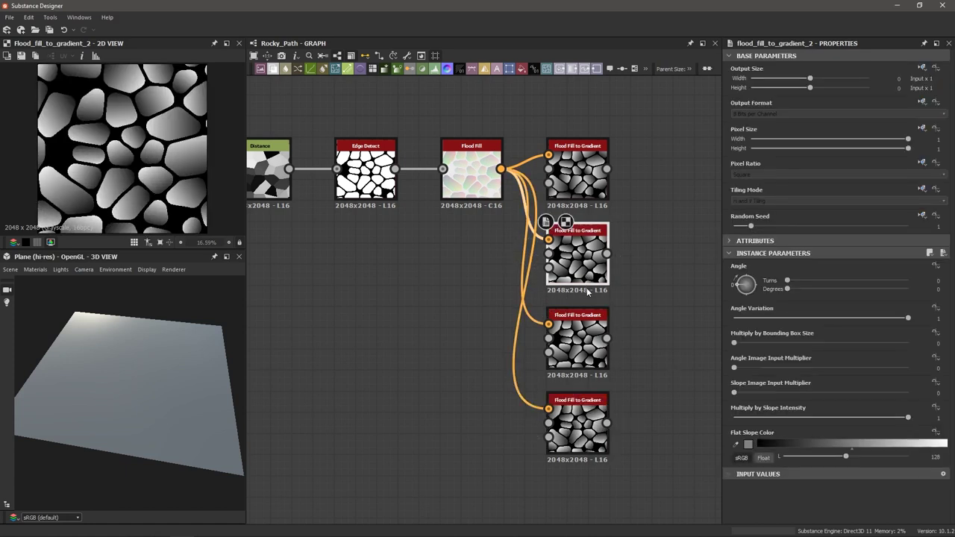
{"action": "left_click", "coordinate": [578, 175]}
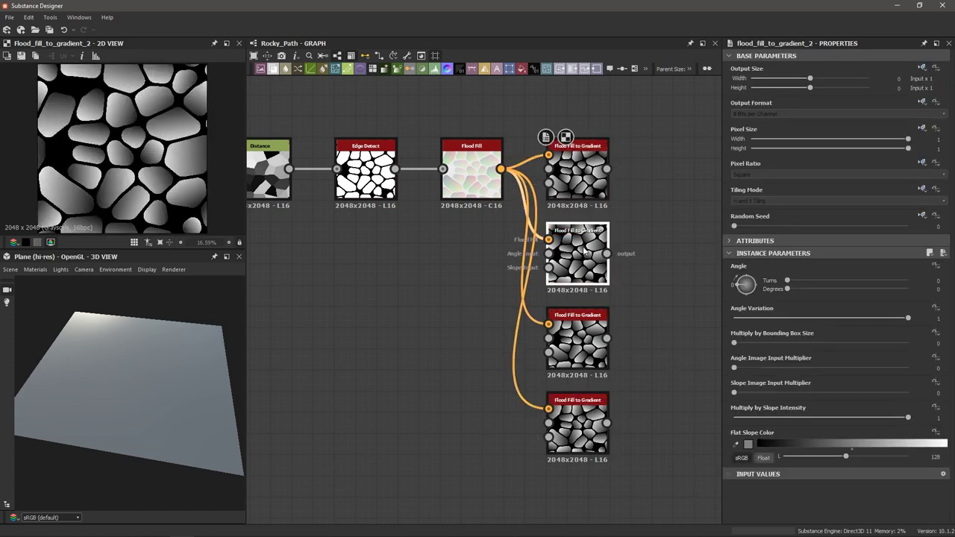
{"action": "left_click", "coordinate": [572, 336]}
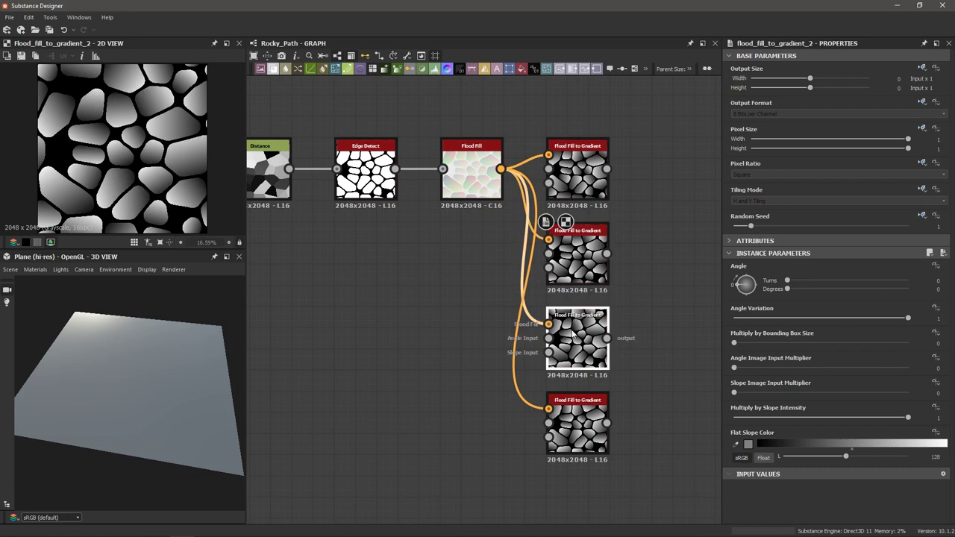
{"action": "left_click", "coordinate": [574, 425]}
- Add a Blend node with the first gradient as Background and the second as Foreground, using Min (Darken) blending mode
{"action": "middle_click_drag", "start_coordinate": [471, 367], "coordinate": [388, 368]}
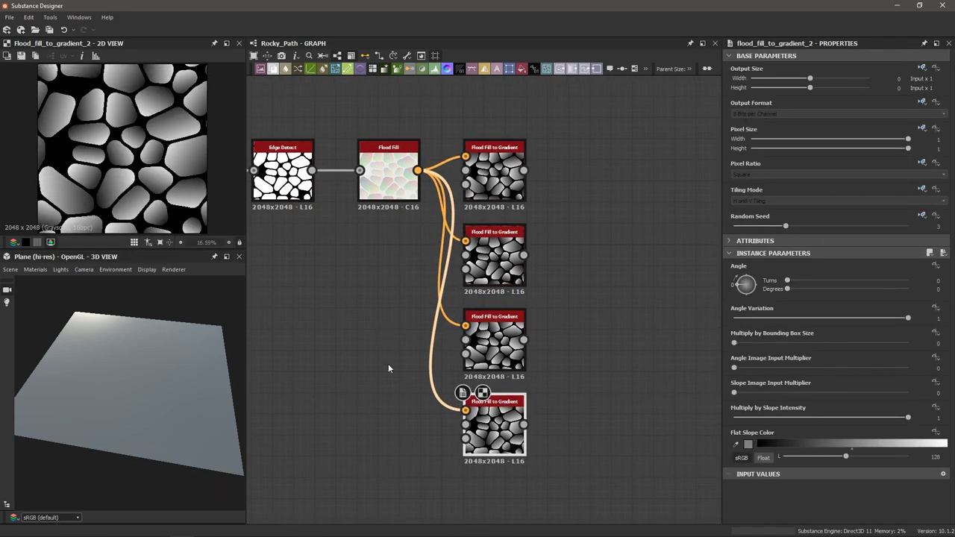
{"action": "left_click", "coordinate": [483, 176]}
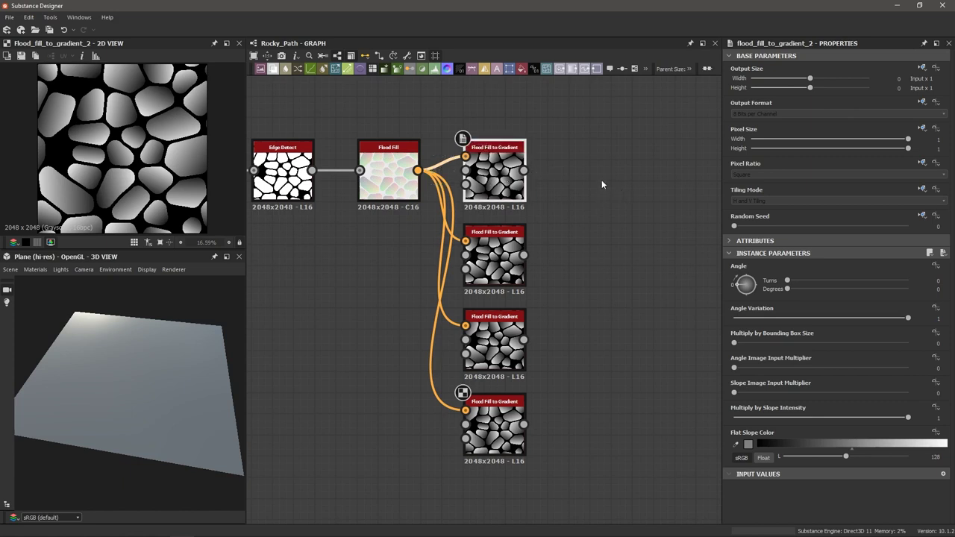
{"action": "key", "text": "b"}
{"action": "left_click_drag", "start_coordinate": [602, 182], "coordinate": [621, 182]}
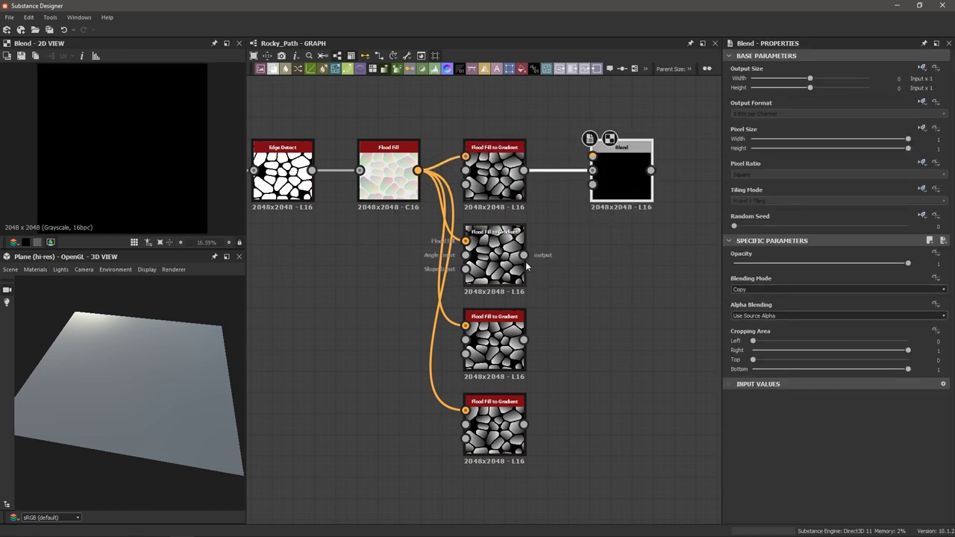
{"action": "left_click_drag", "start_coordinate": [526, 256], "coordinate": [593, 157]}
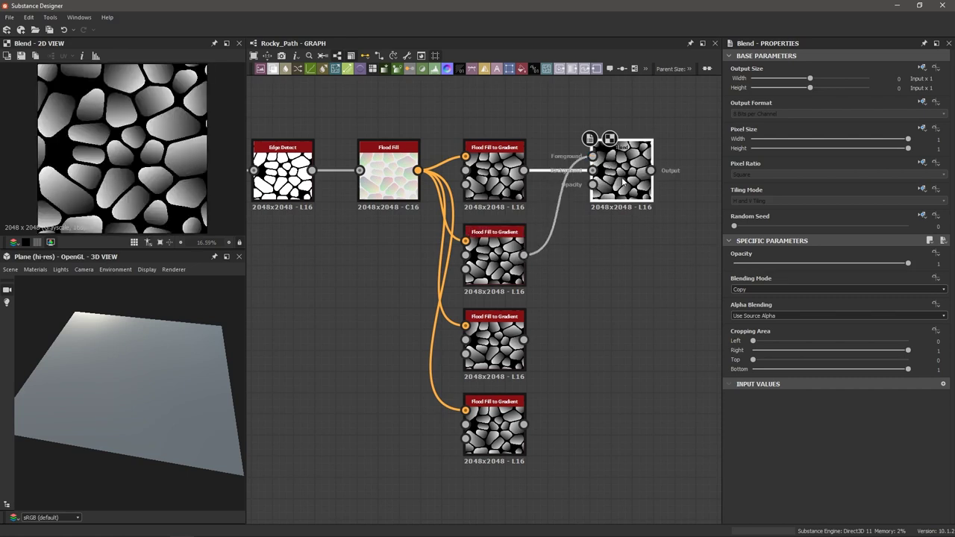
{"action": "left_click", "coordinate": [741, 290]}
{"action": "left_click", "coordinate": [751, 337]}
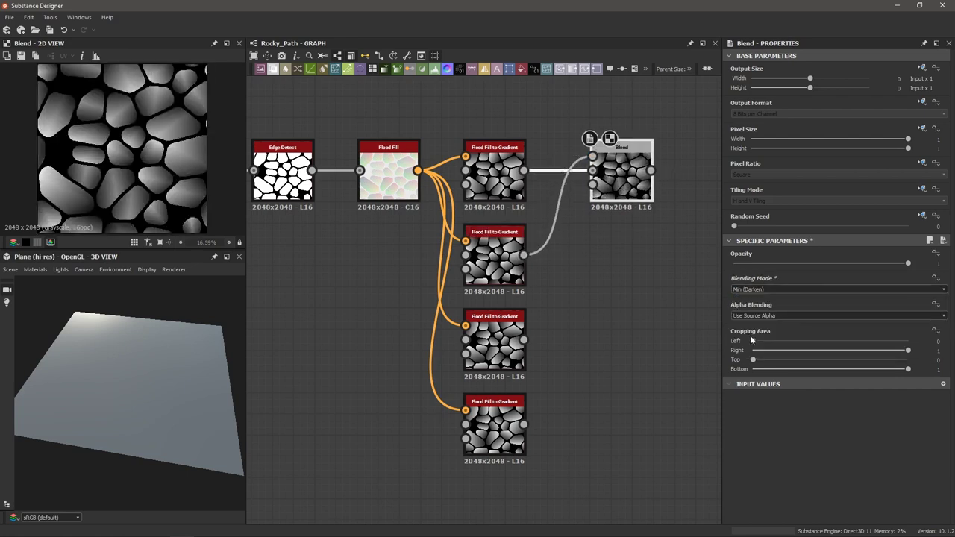
- Chain a second Blend node after the first, with the third gradient as Foreground, and set it to Min (Darken)
{"action": "middle_click_drag", "start_coordinate": [617, 200], "coordinate": [515, 198]}
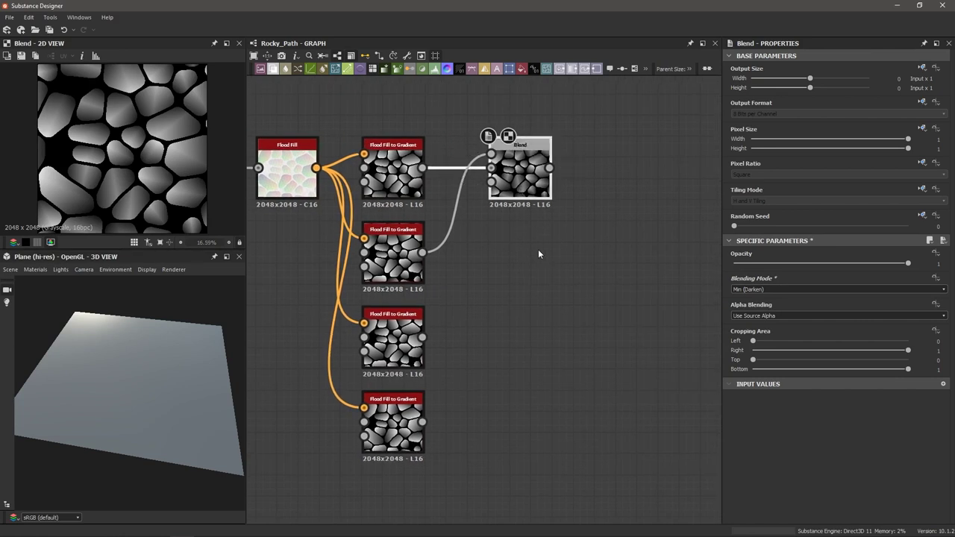
{"action": "key", "text": "b"}
{"action": "left_click_drag", "start_coordinate": [630, 158], "coordinate": [620, 250]}
{"action": "left_click_drag", "start_coordinate": [423, 338], "coordinate": [586, 247]}
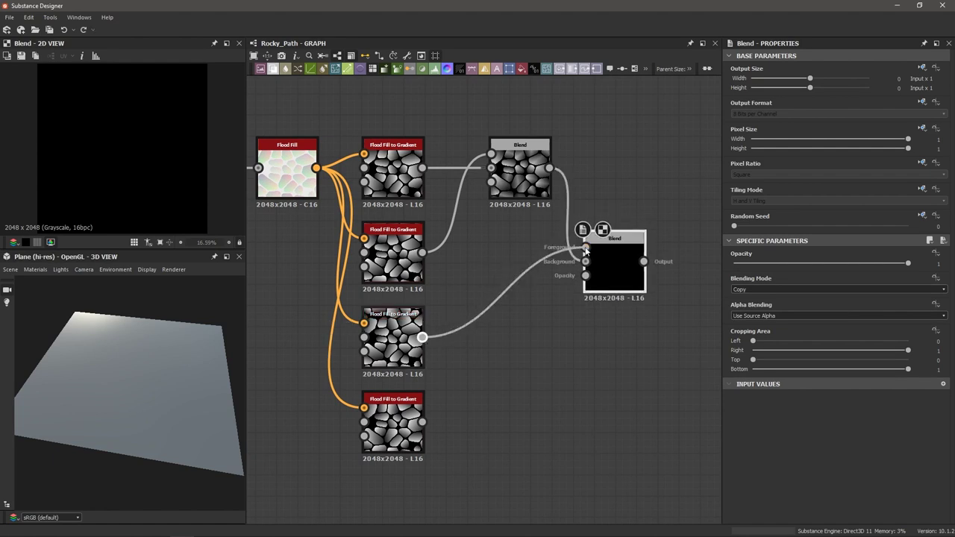
{"action": "left_click", "coordinate": [747, 289]}
{"action": "left_click", "coordinate": [758, 339]}
- Chain a third Blend node after the second, with the fourth gradient as Foreground, and set it to Min (Darken)
{"action": "left_click", "coordinate": [613, 265]}
{"action": "key", "text": "b"}
{"action": "left_click_drag", "start_coordinate": [704, 279], "coordinate": [686, 349]}
{"action": "middle_click_drag", "start_coordinate": [627, 390], "coordinate": [516, 376]}
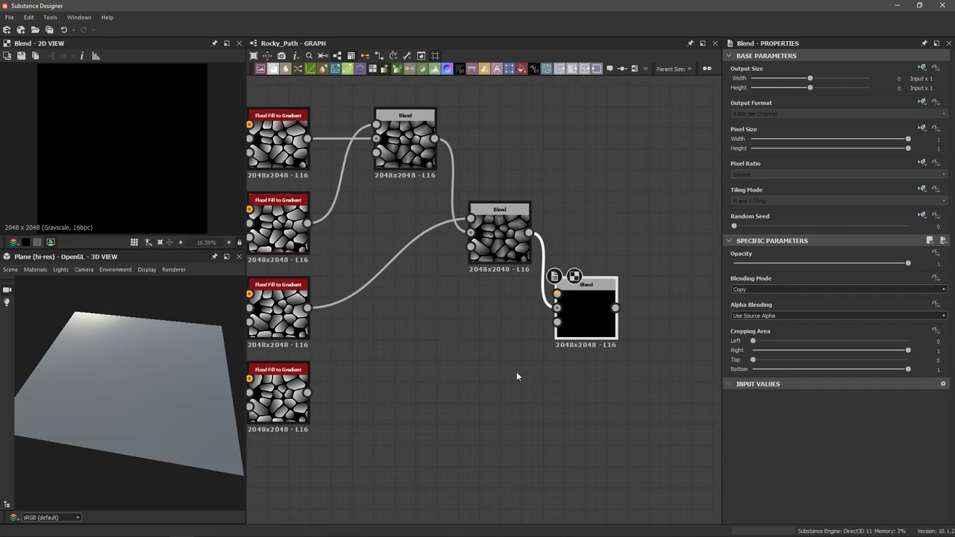
{"action": "left_click_drag", "start_coordinate": [308, 392], "coordinate": [557, 308]}
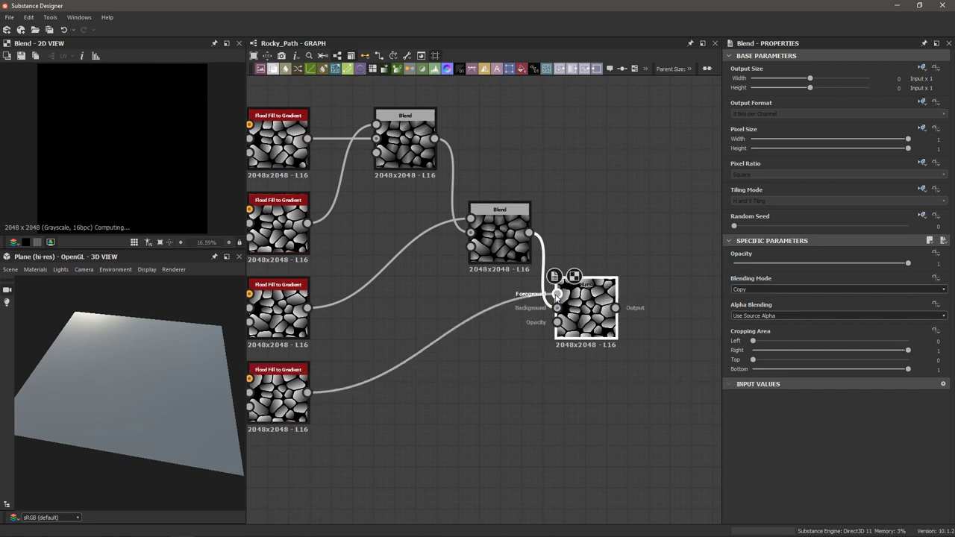
{"action": "left_click", "coordinate": [732, 290]}
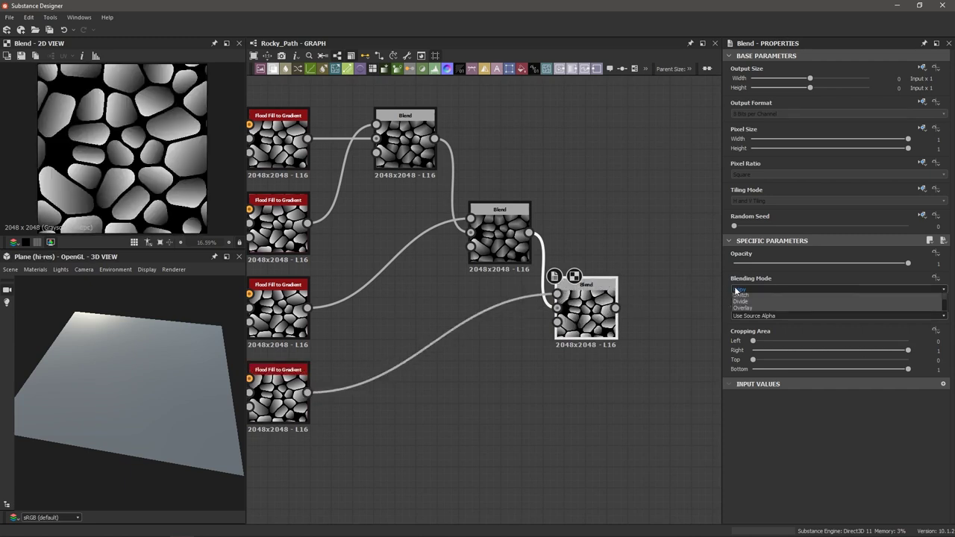
{"action": "left_click", "coordinate": [750, 337]}
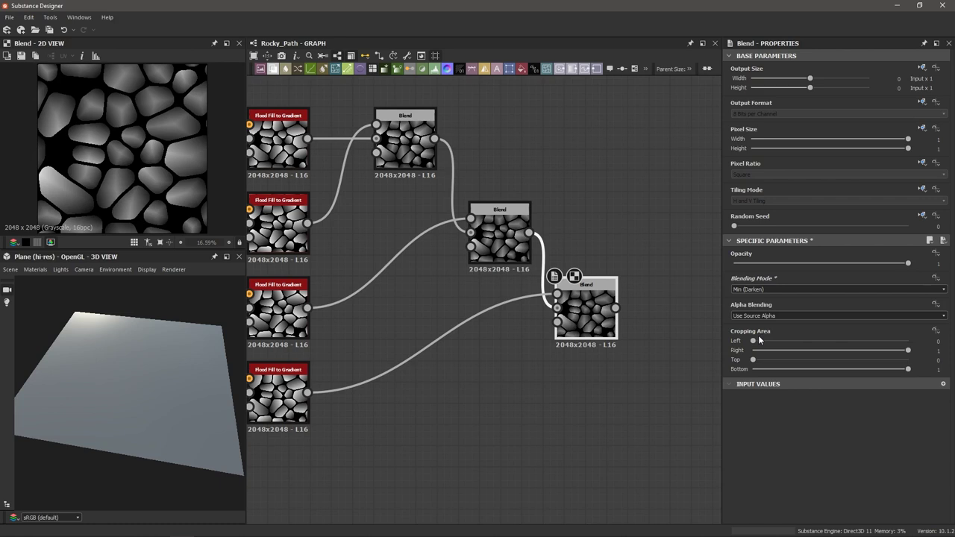
- Add a new Blend node before the material outputs and connect its output to the Normal node's input
{"action": "scroll", "coordinate": [159, 164], "scroll_direction": "up", "scroll_amount": 3}
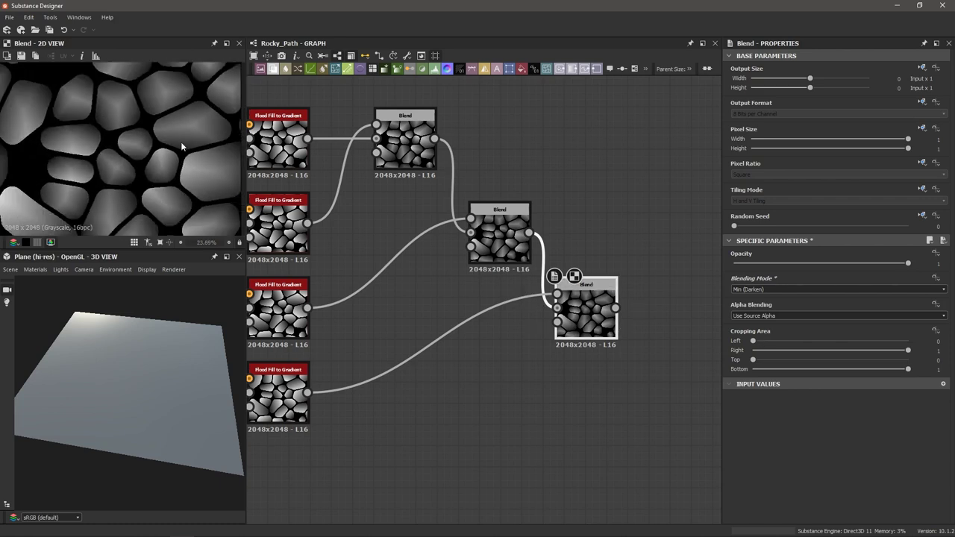
{"action": "mouse_move", "coordinate": [160, 364]}
{"action": "left_mouse_down"}
{"action": "mouse_move", "coordinate": [166, 384]}
{"action": "mouse_move", "coordinate": [166, 375]}
{"action": "left_mouse_up"}
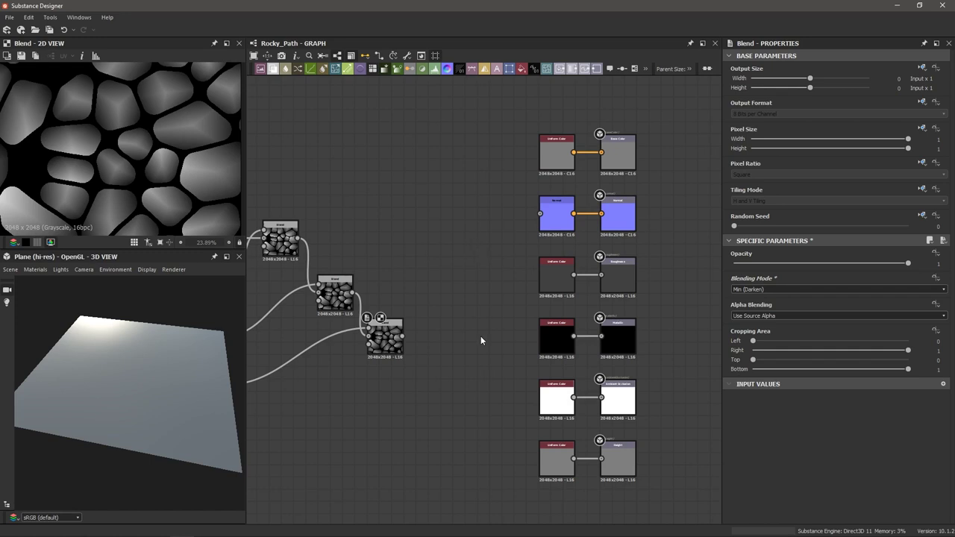
{"action": "key", "text": "b"}
{"action": "left_click_drag", "start_coordinate": [500, 300], "coordinate": [558, 210]}
{"action": "scroll", "coordinate": [550, 224], "scroll_direction": "up", "scroll_amount": 3}
{"action": "middle_click_drag", "start_coordinate": [529, 306], "coordinate": [454, 188]}
- Replace the Ambient Occlusion output's Uniform Color with an Ambient Occlusion (HBAO) node, taking its Height input from the new Blend
{"action": "left_click", "coordinate": [466, 425]}
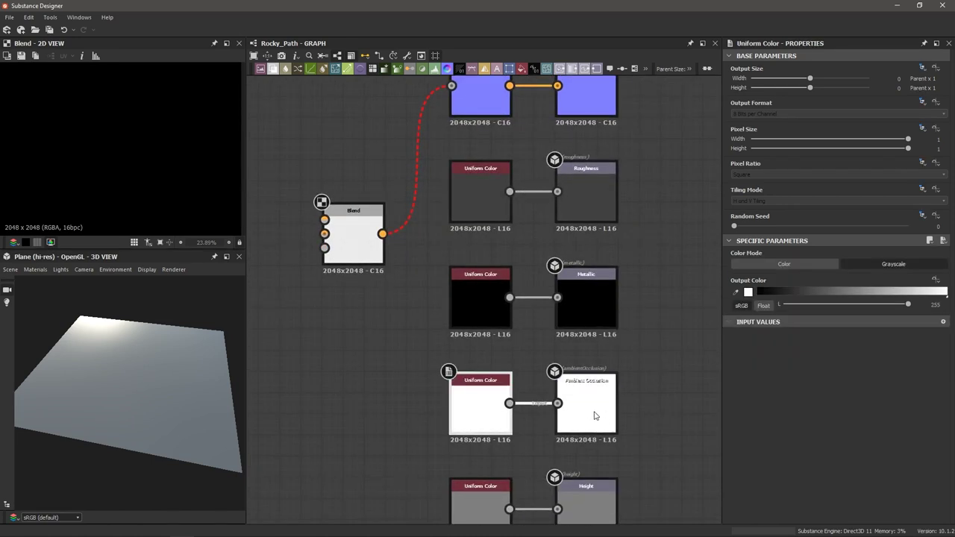
{"action": "key", "text": "Delete"}
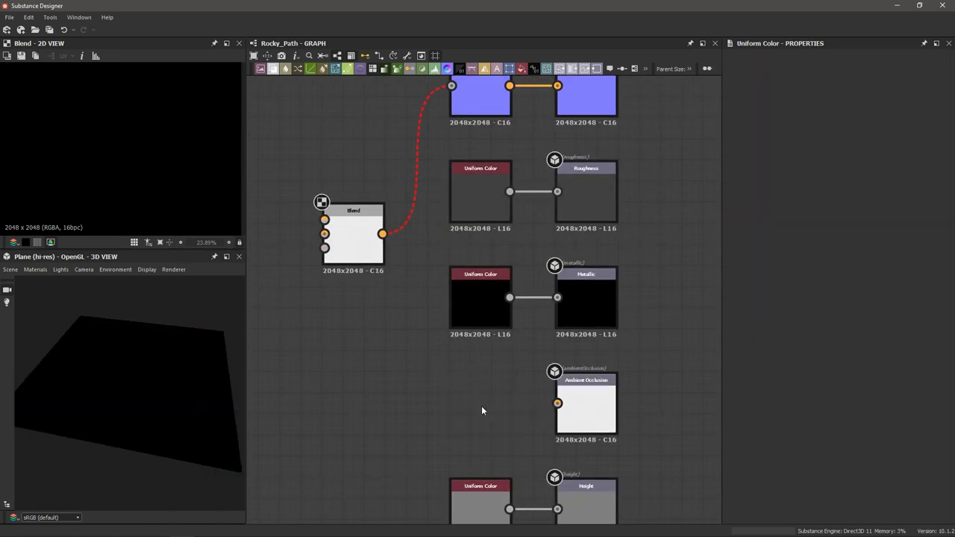
{"action": "key", "text": "space"}
{"action": "type", "text": "am"}
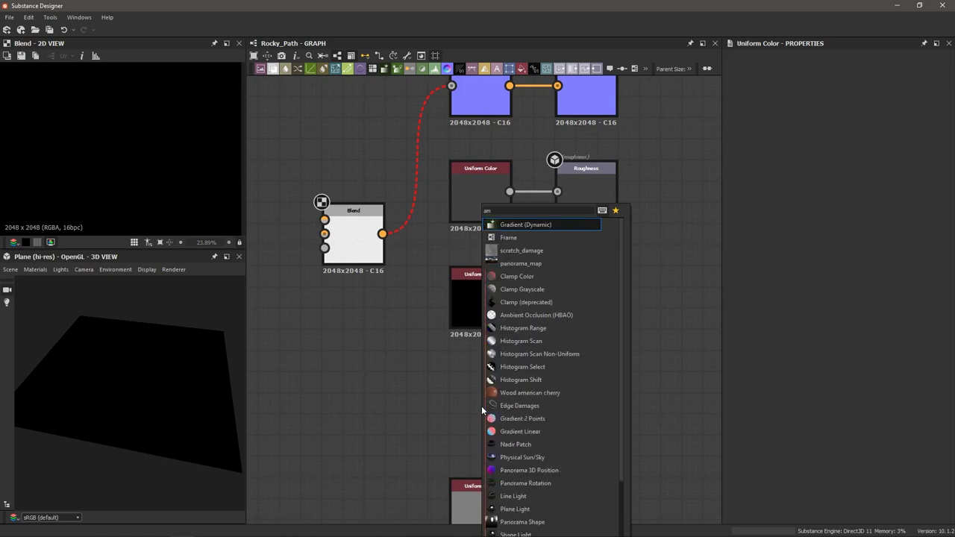
{"action": "type", "text": "b"}
{"action": "key", "text": "Return"}
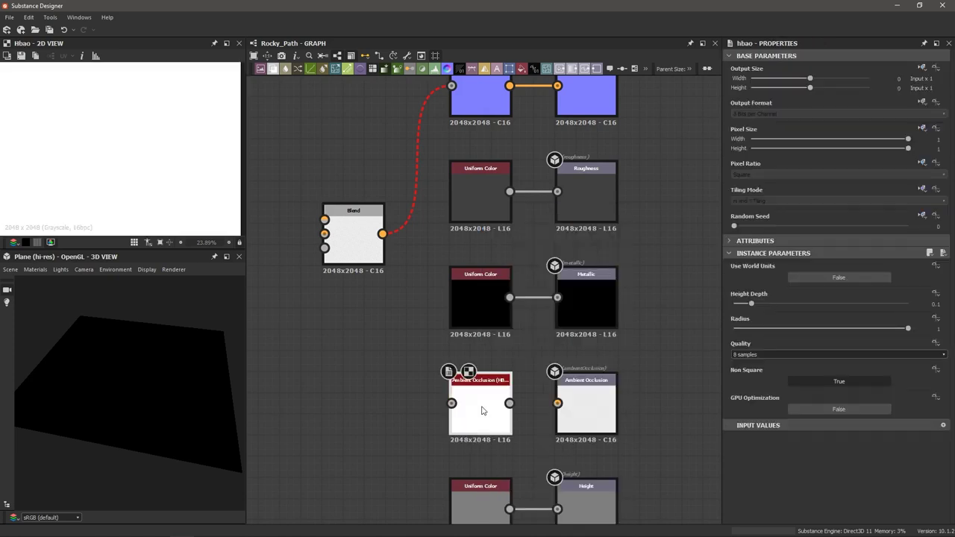
{"action": "left_click_drag", "start_coordinate": [513, 403], "coordinate": [557, 403]}
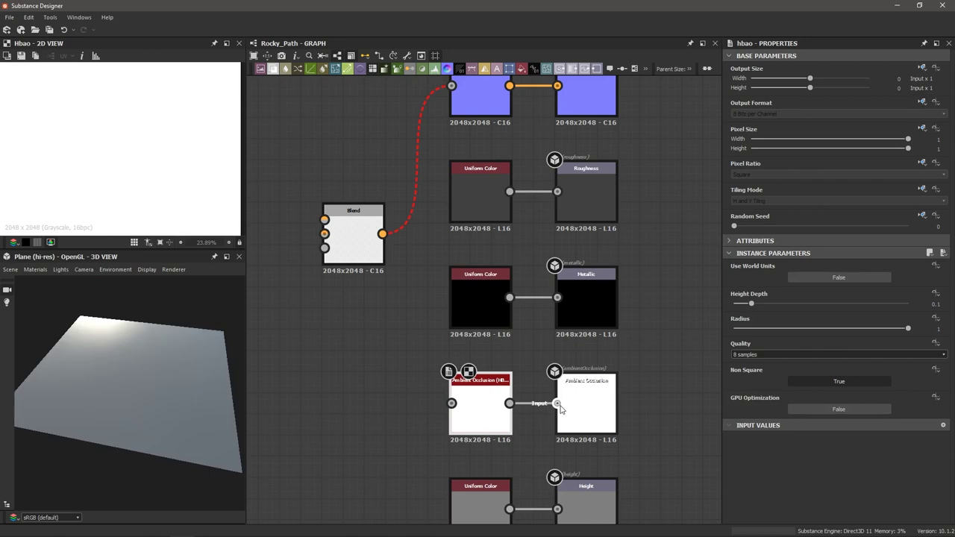
{"action": "left_click_drag", "start_coordinate": [382, 234], "coordinate": [452, 404]}
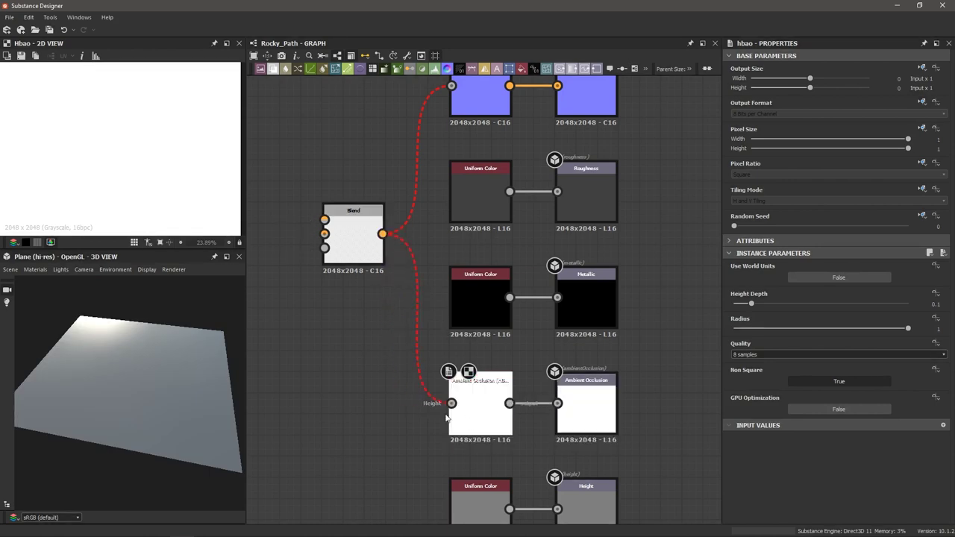
- Connect the new Blend to the Height output and delete the Uniform Color node that fed it
{"action": "middle_click_drag", "start_coordinate": [393, 418], "coordinate": [381, 358]}
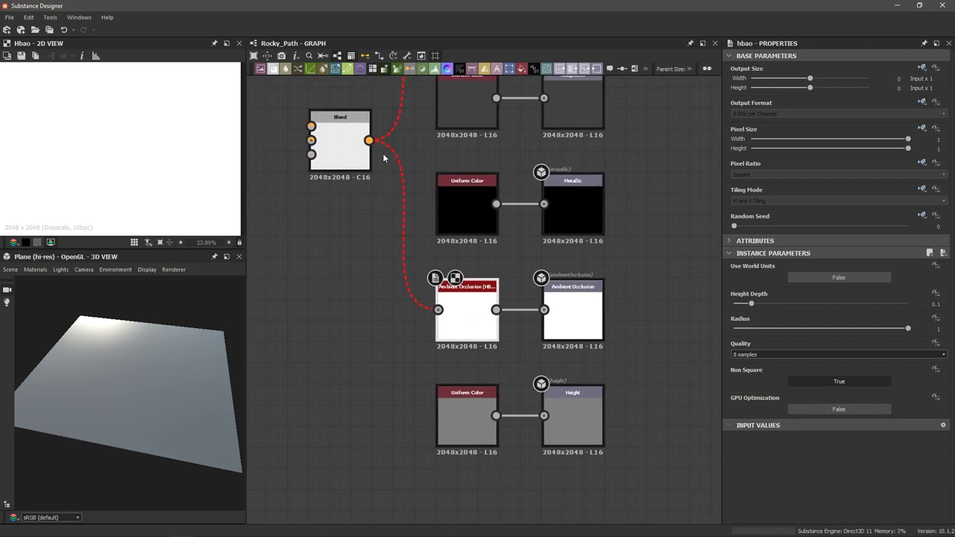
{"action": "left_click_drag", "start_coordinate": [369, 140], "coordinate": [544, 416]}
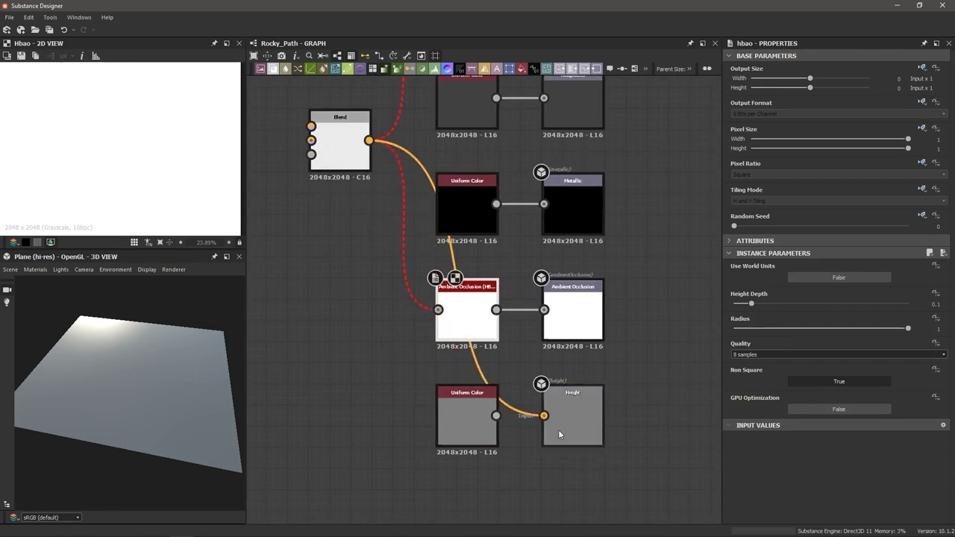
{"action": "left_click", "coordinate": [471, 420]}
{"action": "key", "text": "Delete"}
- Connect the last Min (Darken) Blend's output to the Foreground input of the new Blend
{"action": "scroll", "coordinate": [377, 355], "scroll_direction": "down", "scroll_amount": 2}
{"action": "middle_click_drag", "start_coordinate": [311, 306], "coordinate": [414, 349]}
{"action": "scroll", "coordinate": [333, 306], "scroll_direction": "up", "scroll_amount": 3}
{"action": "scroll", "coordinate": [348, 308], "scroll_direction": "down", "scroll_amount": 4}
{"action": "middle_click_drag", "start_coordinate": [345, 307], "coordinate": [473, 301]}
{"action": "scroll", "coordinate": [473, 301], "scroll_direction": "up", "scroll_amount": 2}
{"action": "left_click_drag", "start_coordinate": [424, 287], "coordinate": [515, 222]}
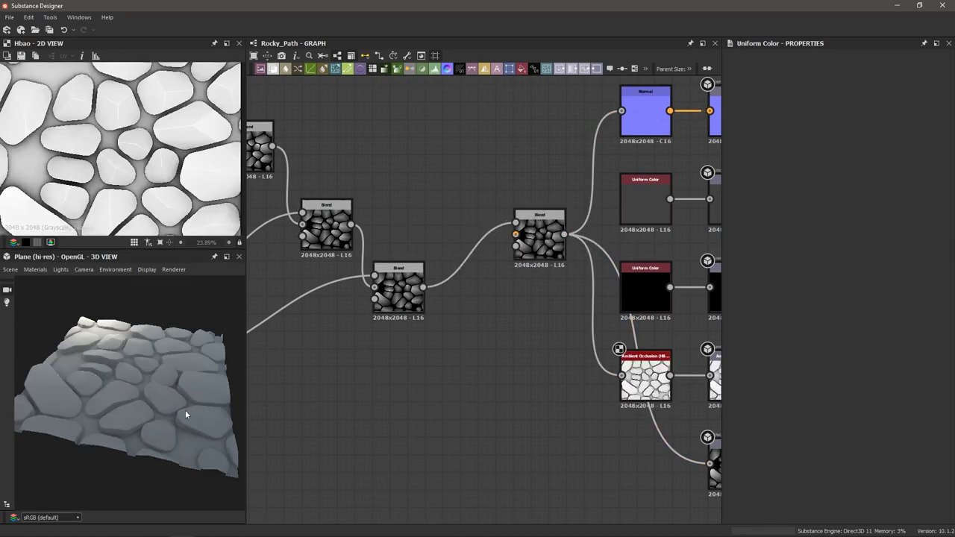
- Widen the 2D and 3D views, inspect the stones up close, and preview the chained Blend nodes
{"action": "left_click_drag", "start_coordinate": [247, 363], "coordinate": [319, 369]}
{"action": "left_click_drag", "start_coordinate": [224, 407], "coordinate": [387, 324]}
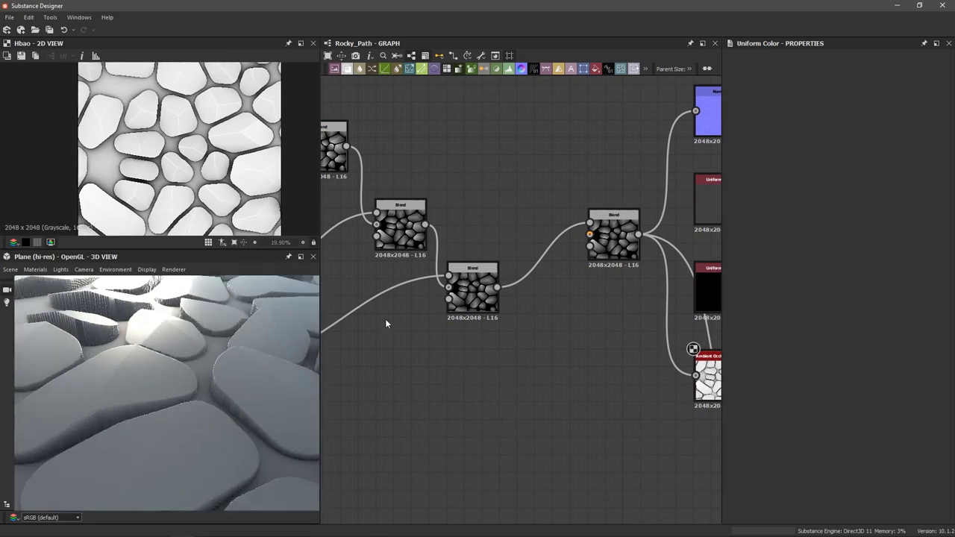
{"action": "double_click", "coordinate": [603, 252]}
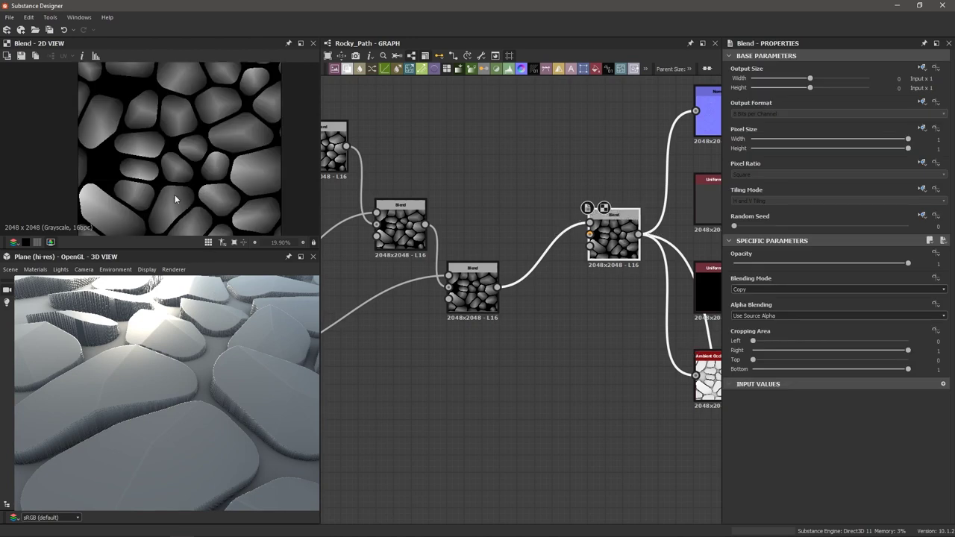
{"action": "double_click", "coordinate": [390, 244]}
{"action": "left_click", "coordinate": [473, 299]}
{"action": "double_click", "coordinate": [473, 299]}
{"action": "middle_click_drag", "start_coordinate": [430, 309], "coordinate": [568, 291]}
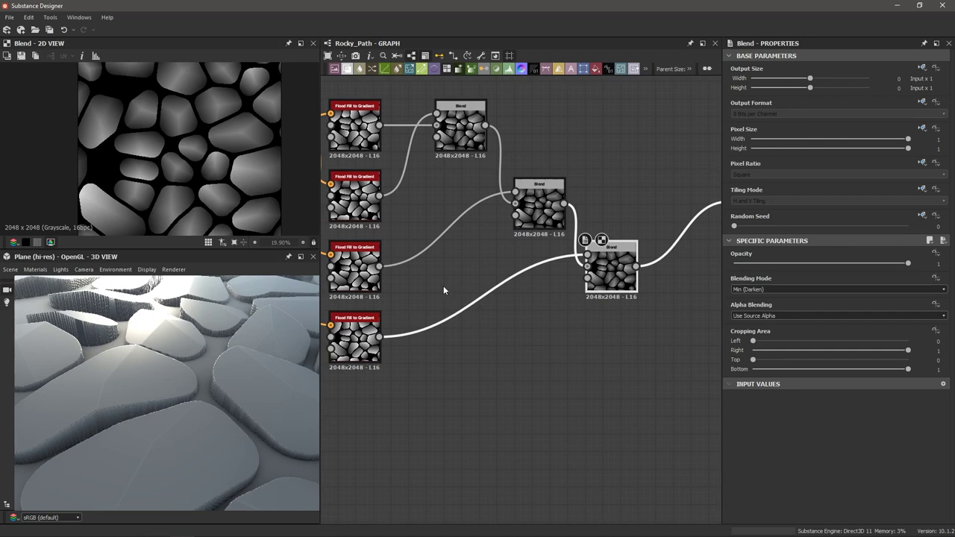
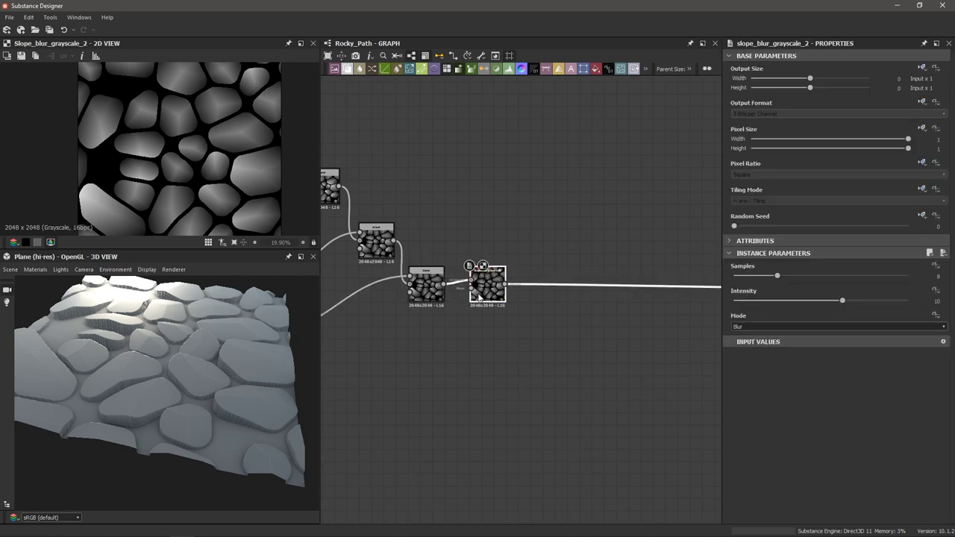
- Examine the Grayscale and Slope inputs of the Slope Blur Grayscale node placed after the last Min (Darken) Blend
{"action": "scroll", "coordinate": [487, 283], "scroll_direction": "up", "scroll_amount": 4}
{"action": "left_click_drag", "start_coordinate": [485, 251], "coordinate": [541, 275]}
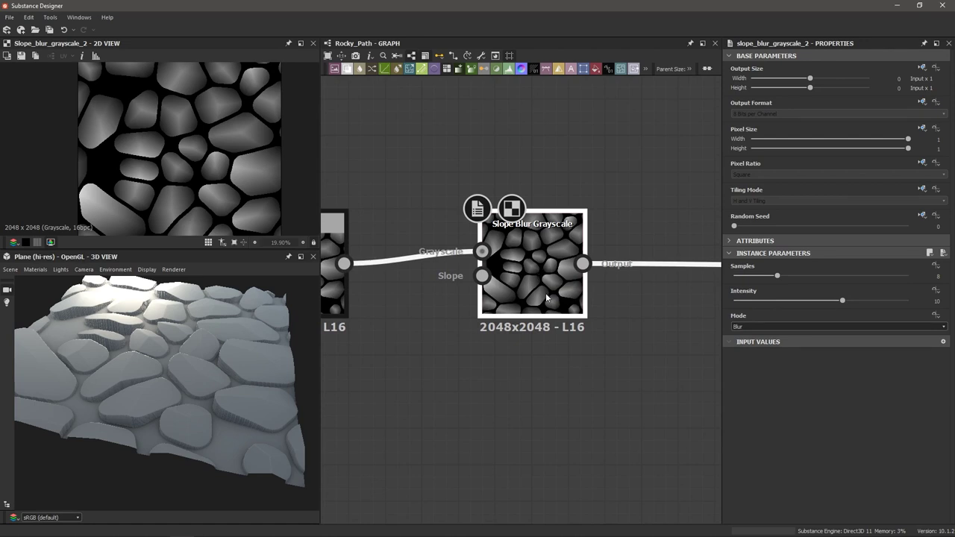
{"action": "middle_click_drag", "start_coordinate": [410, 339], "coordinate": [510, 339]}
{"action": "scroll", "coordinate": [510, 339], "scroll_direction": "down", "scroll_amount": 2}
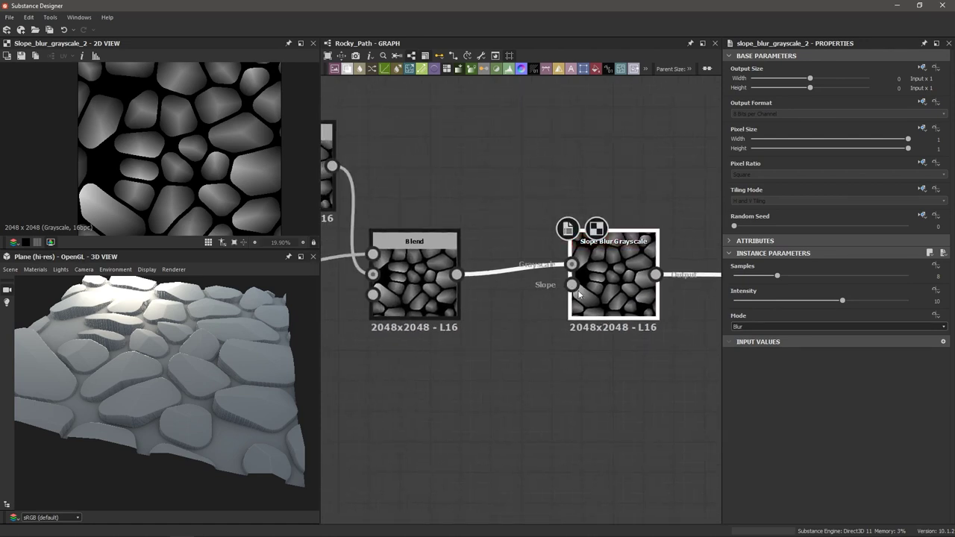
{"action": "scroll", "coordinate": [617, 291], "scroll_direction": "up", "scroll_amount": 3}
{"action": "middle_click_drag", "start_coordinate": [601, 280], "coordinate": [624, 283]}
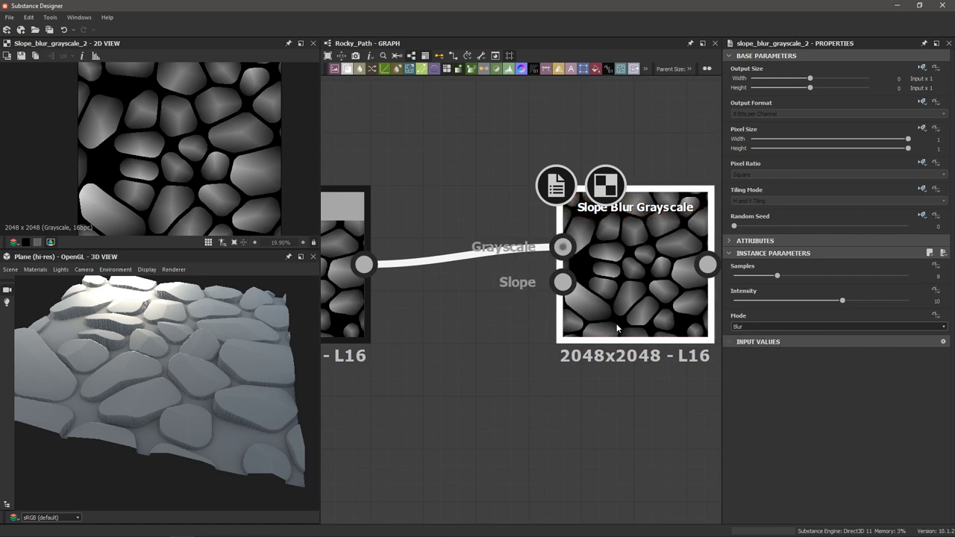
{"action": "scroll", "coordinate": [483, 396], "scroll_direction": "down", "scroll_amount": 2}
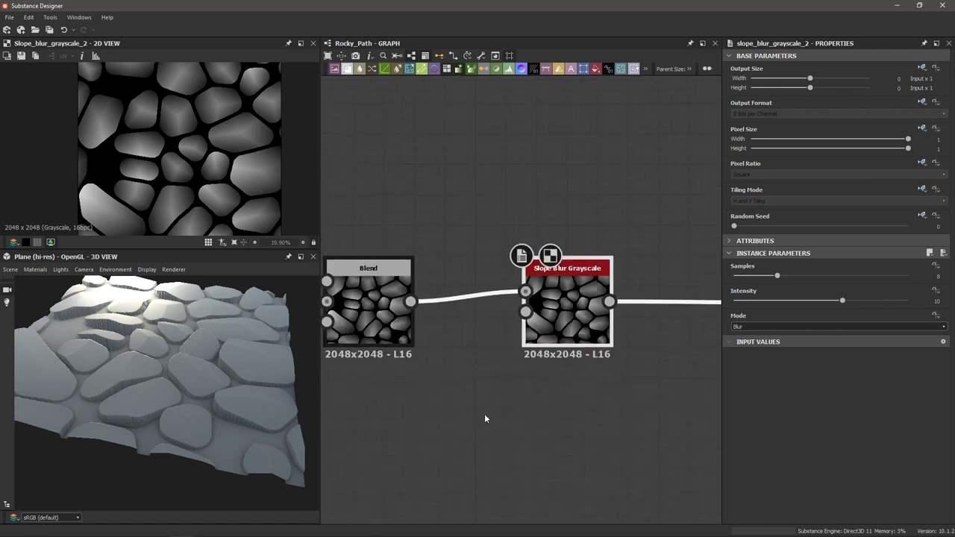
{"action": "middle_click_drag", "start_coordinate": [483, 405], "coordinate": [520, 310]}
- Add a Blur HQ Grayscale node fed by the last Min (Darken) Blend and connect it to the Slope Blur's Slope input
{"action": "left_click", "coordinate": [463, 359]}
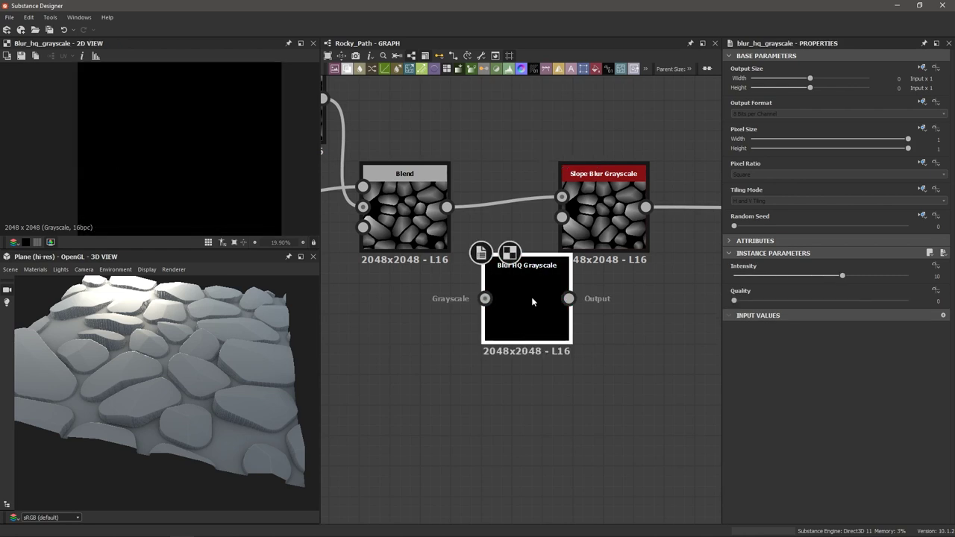
{"action": "left_click_drag", "start_coordinate": [531, 297], "coordinate": [528, 359]}
{"action": "scroll", "coordinate": [515, 343], "scroll_direction": "up", "scroll_amount": 1}
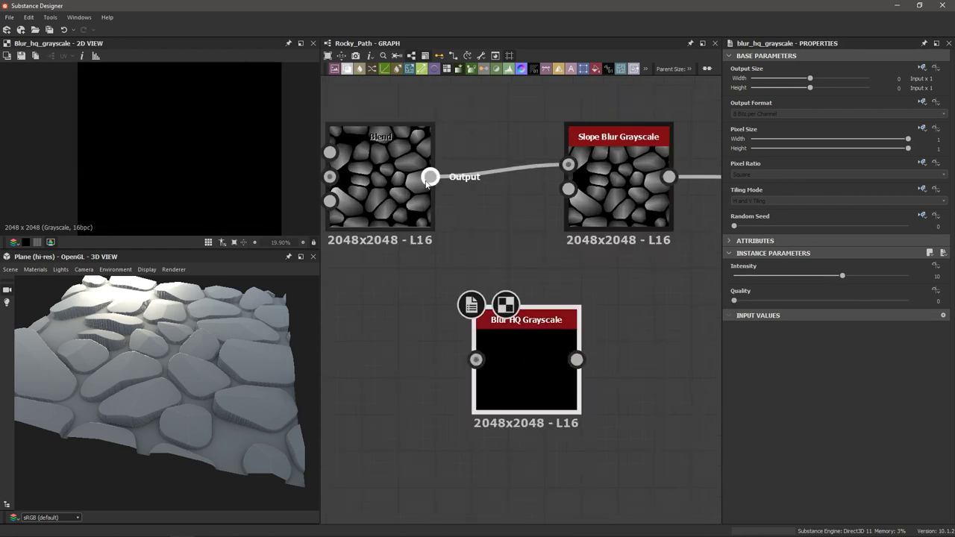
{"action": "left_click_drag", "start_coordinate": [431, 177], "coordinate": [476, 360]}
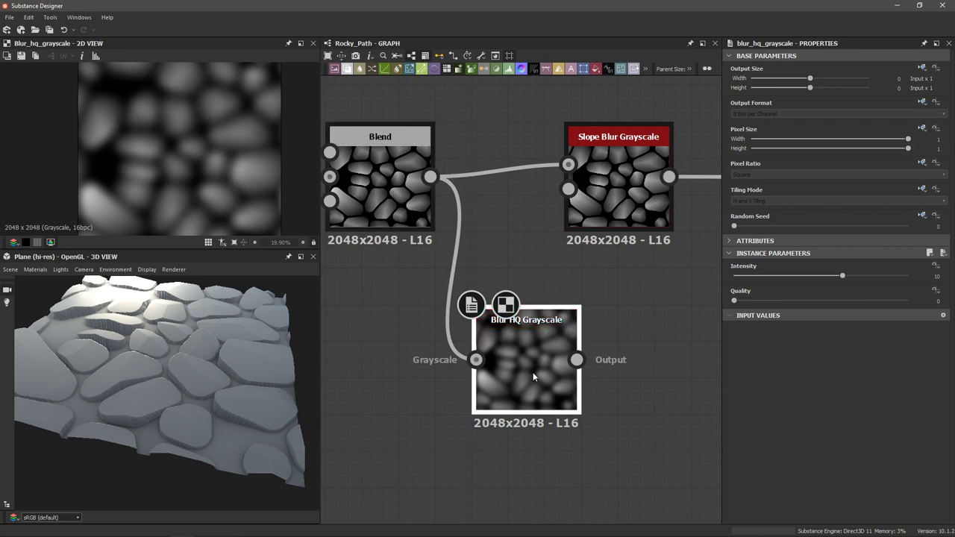
{"action": "left_click_drag", "start_coordinate": [582, 362], "coordinate": [633, 362]}
{"action": "left_click_drag", "start_coordinate": [633, 297], "coordinate": [569, 190]}
- Set the Slope Blur Grayscale node's Samples to 32 and Intensity to 0.82, checking the stones in 3D
{"action": "left_click_drag", "start_coordinate": [246, 389], "coordinate": [194, 399]}
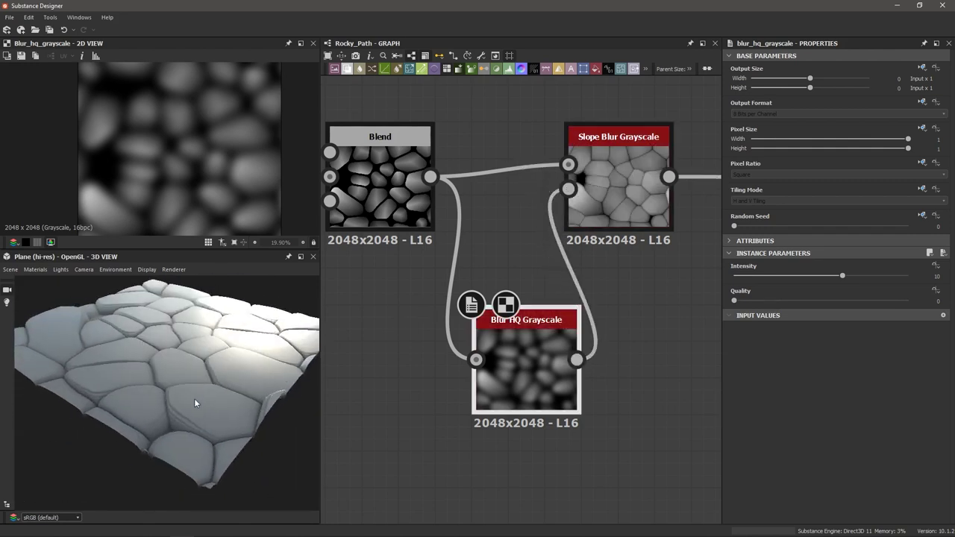
{"action": "double_click", "coordinate": [615, 194]}
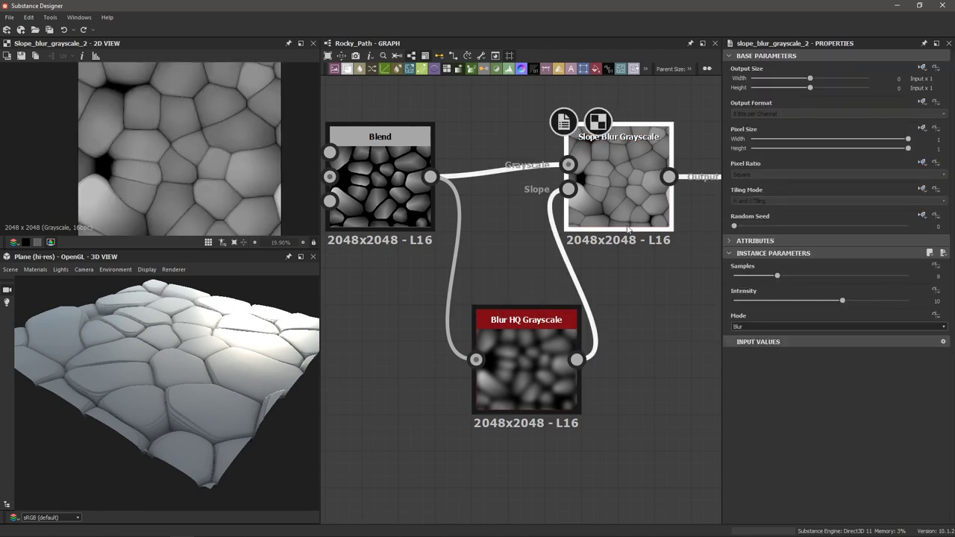
{"action": "left_click_drag", "start_coordinate": [779, 277], "coordinate": [941, 280]}
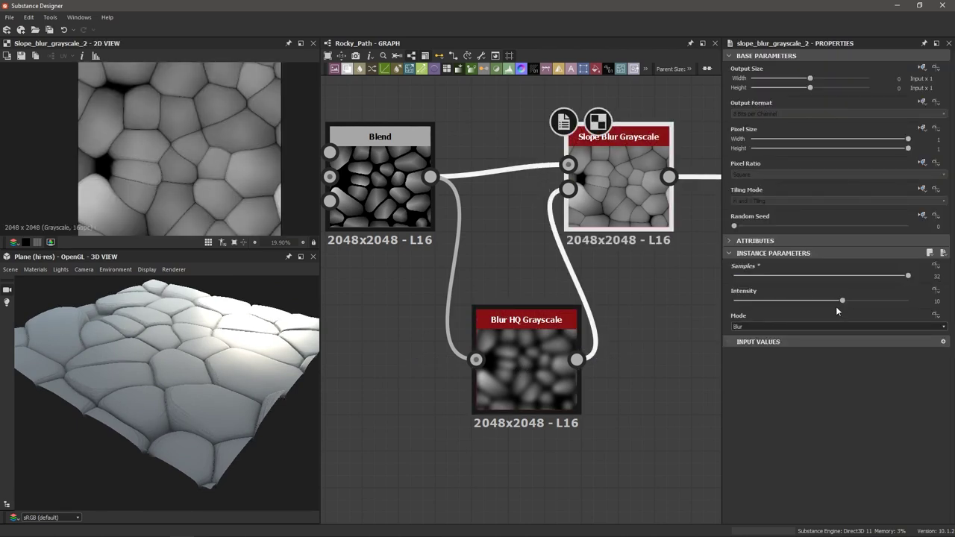
{"action": "left_click_drag", "start_coordinate": [844, 299], "coordinate": [746, 306]}
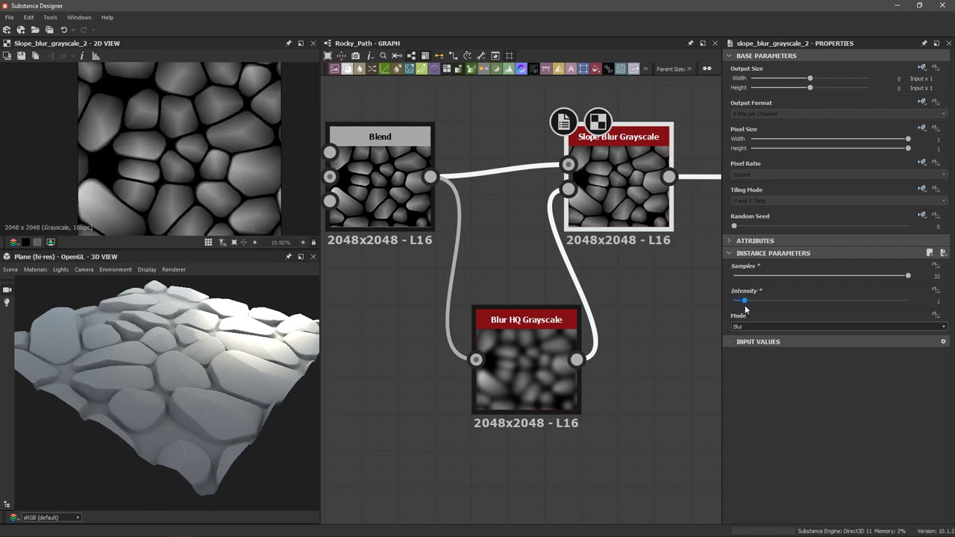
{"action": "mouse_move", "coordinate": [229, 367]}
{"action": "left_mouse_down"}
{"action": "mouse_move", "coordinate": [199, 386]}
{"action": "mouse_move", "coordinate": [236, 382]}
{"action": "mouse_move", "coordinate": [291, 399]}
{"action": "mouse_move", "coordinate": [271, 389]}
{"action": "left_mouse_up"}
{"action": "scroll", "coordinate": [212, 383], "scroll_direction": "up", "scroll_amount": 5}
{"action": "scroll", "coordinate": [235, 382], "scroll_direction": "down", "scroll_amount": 8}
{"action": "mouse_move", "coordinate": [745, 300]}
{"action": "left_mouse_down"}
{"action": "mouse_move", "coordinate": [773, 312]}
{"action": "mouse_move", "coordinate": [744, 317]}
{"action": "left_mouse_up"}
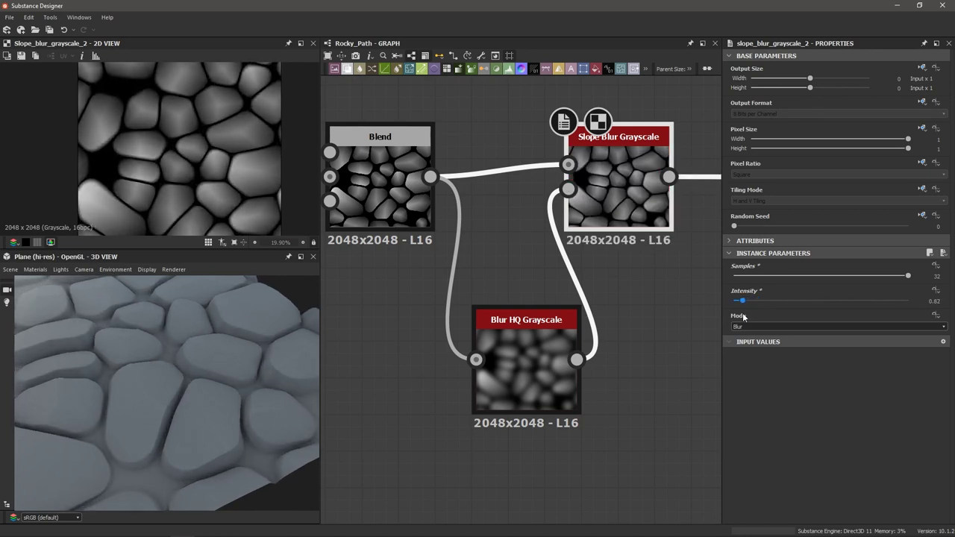
- Move the three chained Blends with both blur nodes farther from the Flood Fill to Gradient nodes to open up space
{"action": "scroll", "coordinate": [189, 400], "scroll_direction": "down", "scroll_amount": 5}
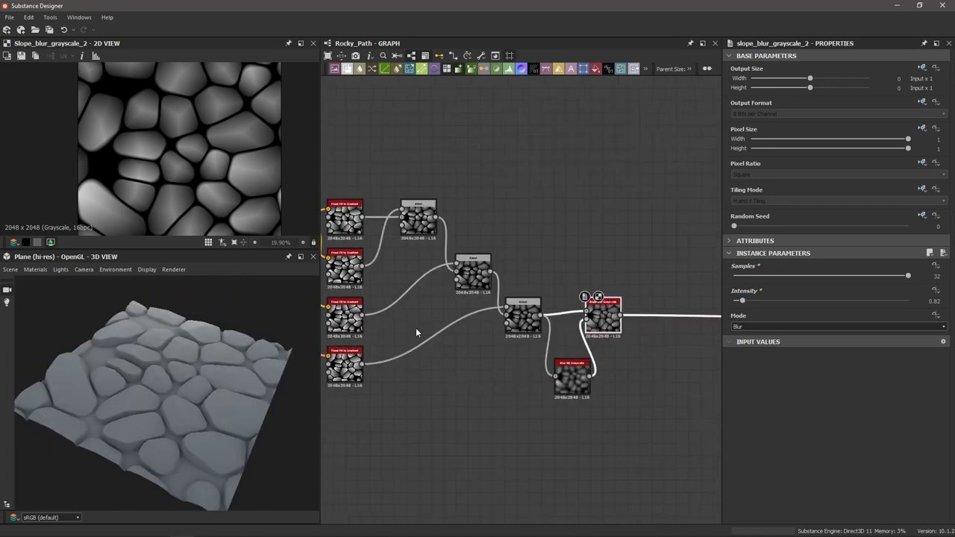
{"action": "middle_click_drag", "start_coordinate": [363, 324], "coordinate": [326, 319]}
{"action": "scroll", "coordinate": [451, 370], "scroll_direction": "up", "scroll_amount": 4}
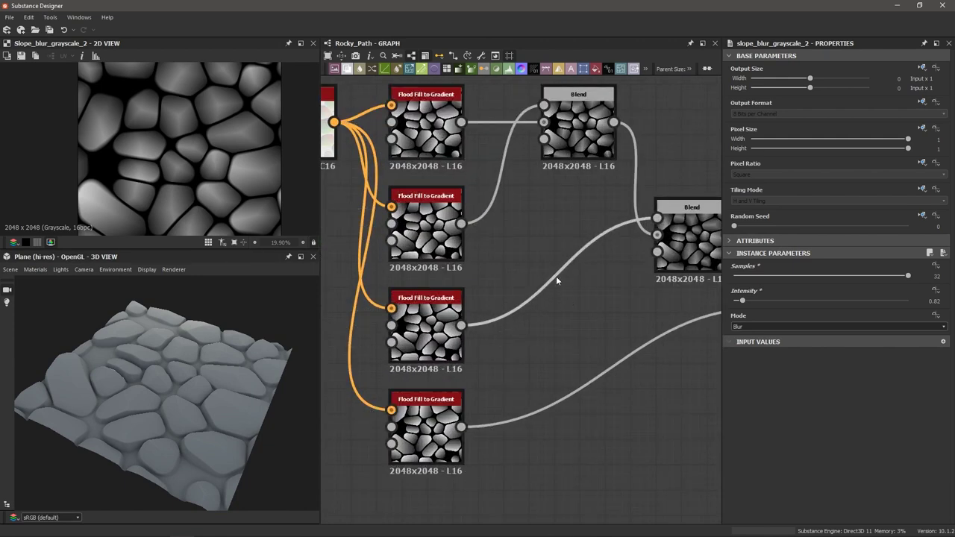
{"action": "scroll", "coordinate": [556, 274], "scroll_direction": "down", "scroll_amount": 2}
{"action": "middle_click_drag", "start_coordinate": [613, 209], "coordinate": [593, 213]}
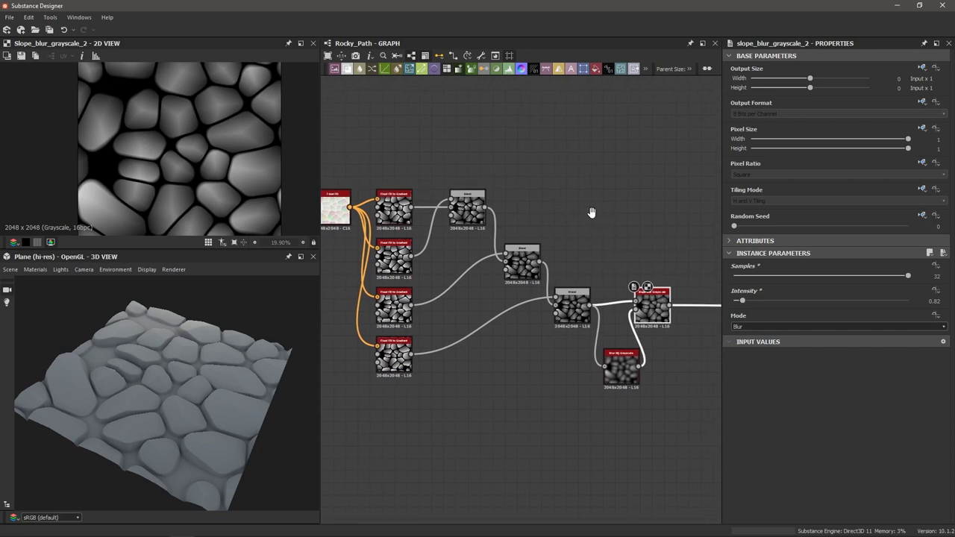
{"action": "scroll", "coordinate": [513, 230], "scroll_direction": "down", "scroll_amount": 4}
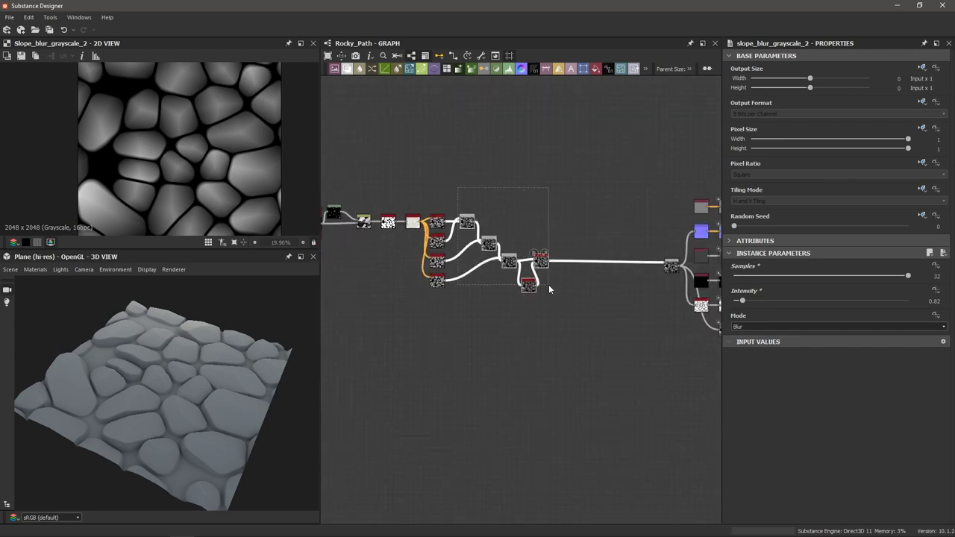
{"action": "scroll", "coordinate": [549, 280], "scroll_direction": "up", "scroll_amount": 4}
{"action": "scroll", "coordinate": [515, 285], "scroll_direction": "down", "scroll_amount": 2}
{"action": "middle_click_drag", "start_coordinate": [506, 297], "coordinate": [591, 299]}
{"action": "left_click_drag", "start_coordinate": [591, 295], "coordinate": [595, 296]}
{"action": "left_click", "coordinate": [487, 309]}
- Insert a Gradient Map between the first Flood Fill to Gradient node and the first Blend, with Color Mode set to Grayscale
{"action": "middle_click_drag", "start_coordinate": [403, 256], "coordinate": [527, 317]}
{"action": "scroll", "coordinate": [502, 287], "scroll_direction": "up", "scroll_amount": 3}
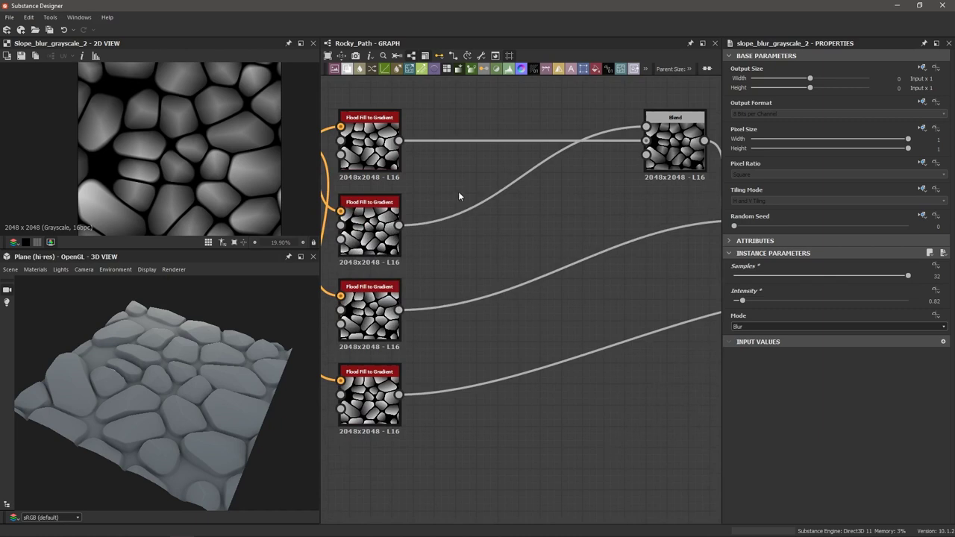
{"action": "left_click_drag", "start_coordinate": [463, 113], "coordinate": [444, 169]}
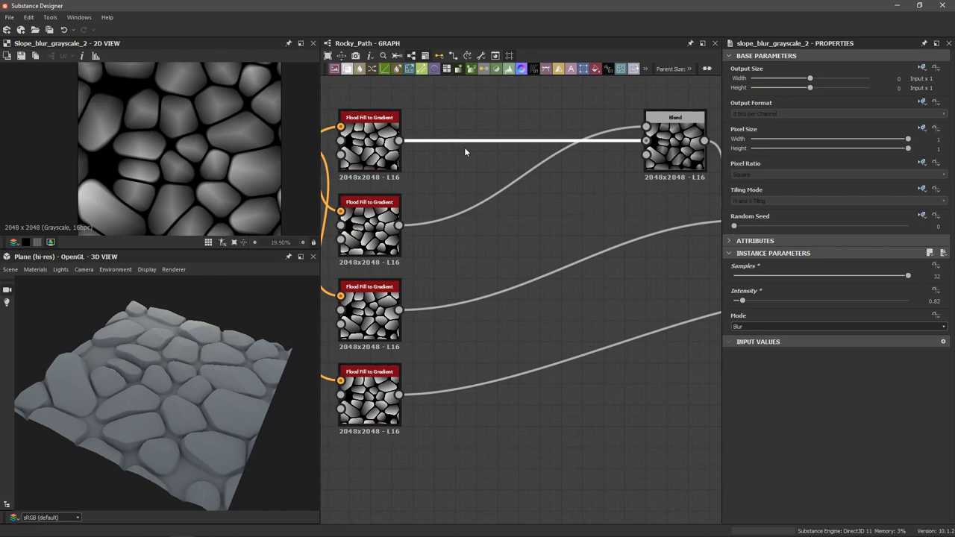
{"action": "key", "text": "g"}
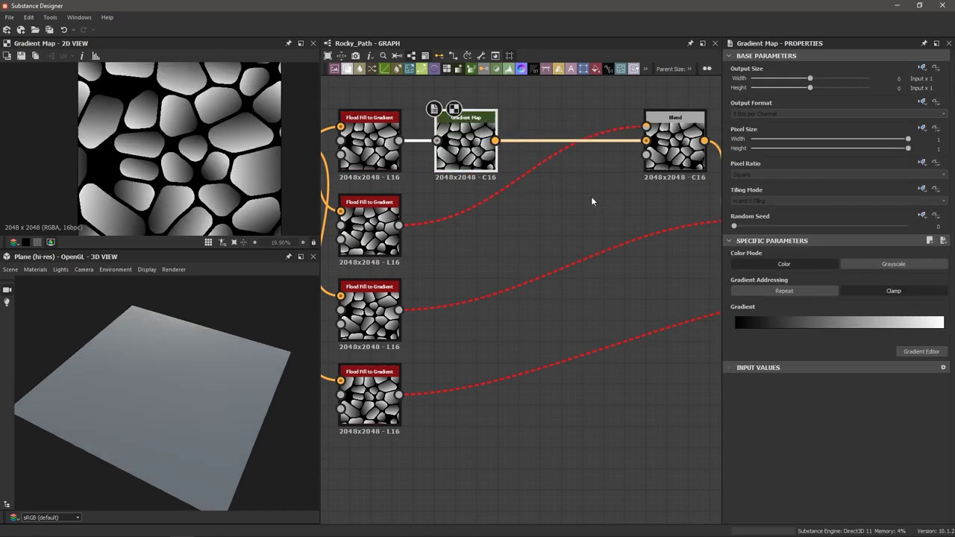
{"action": "left_click", "coordinate": [909, 264]}
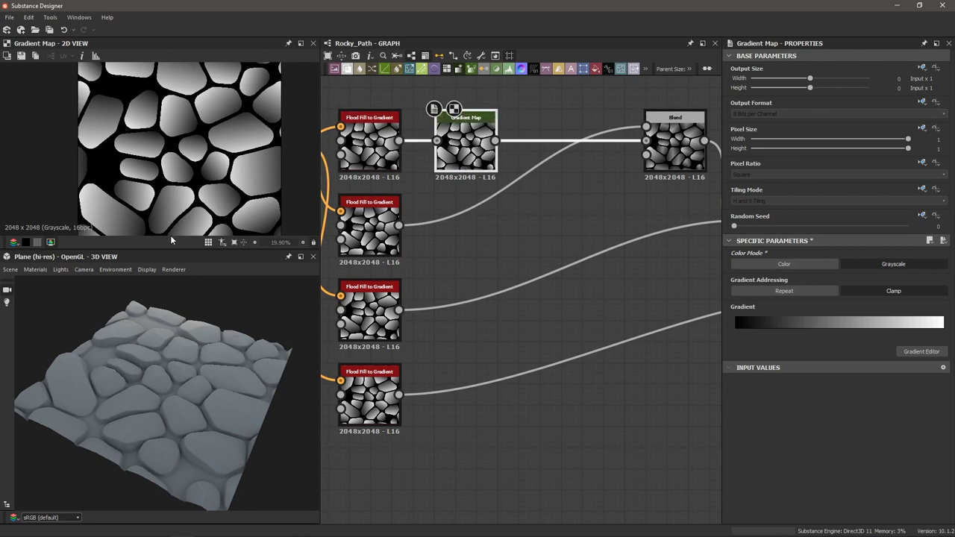
- Raise the first Gradient Map's contrast by moving its black key to about a quarter and white key to about three quarters of the gradient
{"action": "left_click_drag", "start_coordinate": [169, 251], "coordinate": [162, 304]}
{"action": "scroll", "coordinate": [172, 177], "scroll_direction": "up", "scroll_amount": 2}
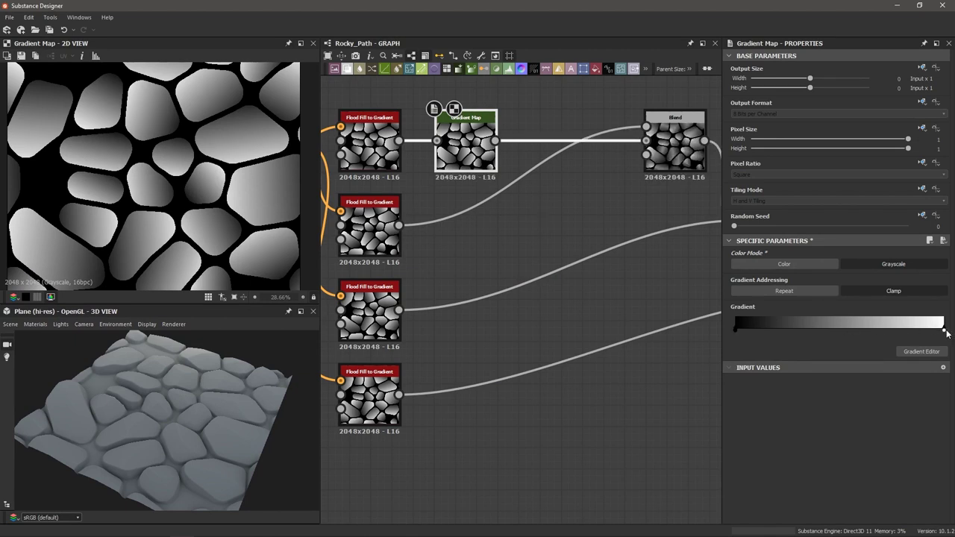
{"action": "left_click_drag", "start_coordinate": [944, 333], "coordinate": [841, 347]}
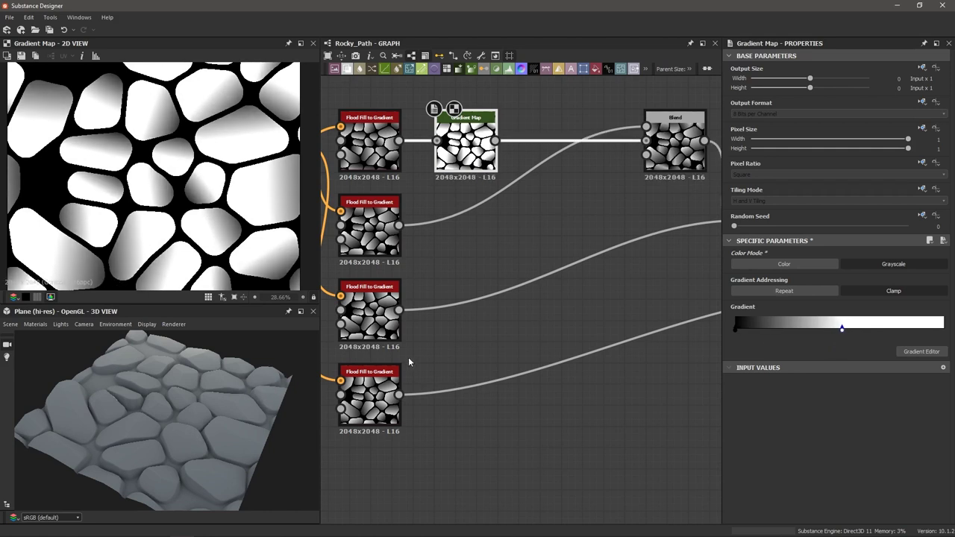
{"action": "left_click_drag", "start_coordinate": [741, 331], "coordinate": [787, 345]}
{"action": "left_click_drag", "start_coordinate": [842, 328], "coordinate": [891, 346]}
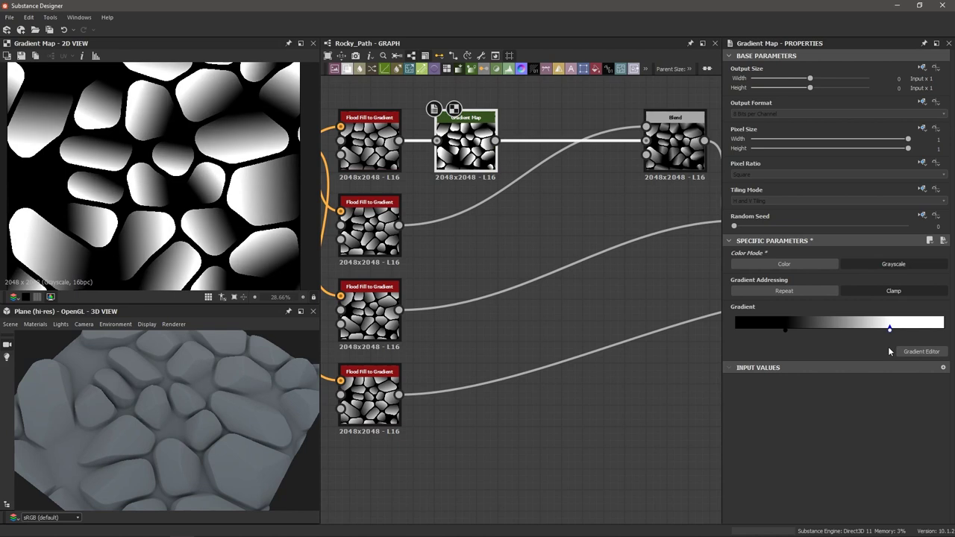
- Insert a Gradient Map between the second Flood Fill to Gradient node and the first Blend, with Color Mode set to Grayscale
{"action": "left_click", "coordinate": [374, 229]}
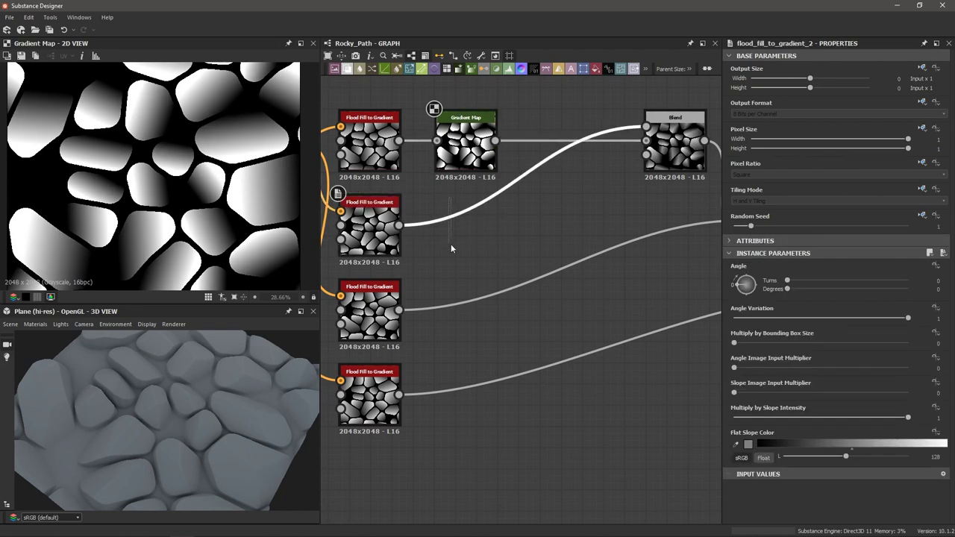
{"action": "key", "text": "g"}
{"action": "left_click_drag", "start_coordinate": [527, 191], "coordinate": [471, 231]}
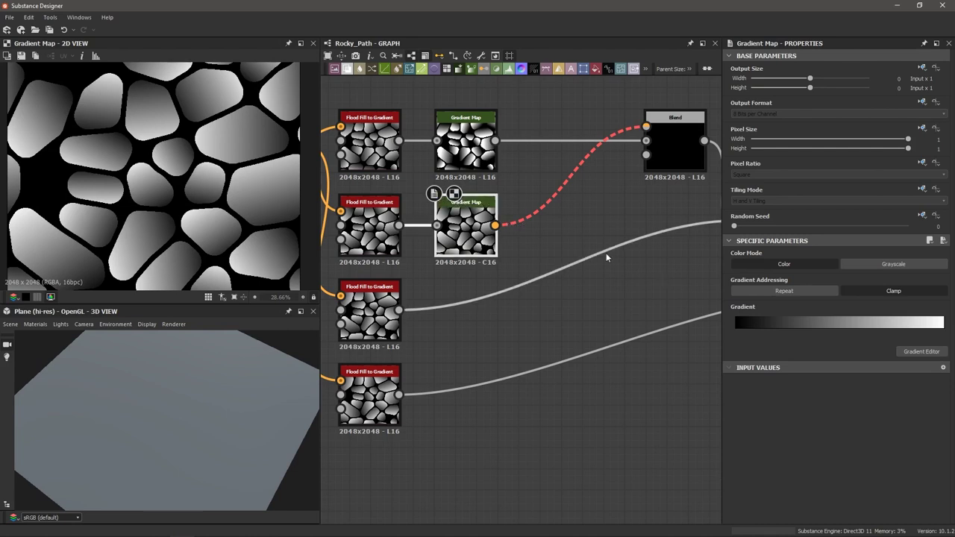
{"action": "left_click", "coordinate": [884, 266]}
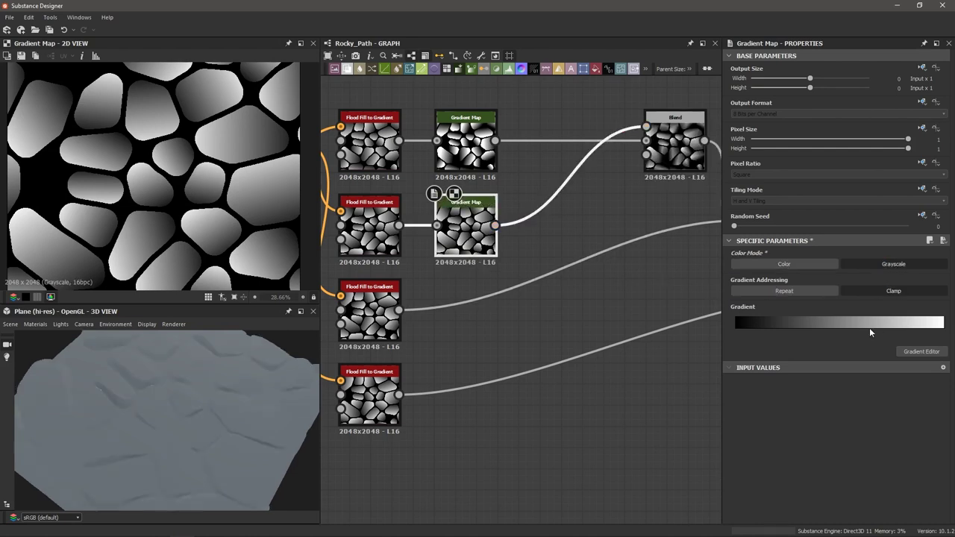
- Add two keys to the second Gradient Map's gradient, a dark one at about 30% and a lighter one at about 60%
{"action": "left_click", "coordinate": [900, 328]}
{"action": "left_click_drag", "start_coordinate": [899, 329], "coordinate": [863, 328]}
{"action": "left_click", "coordinate": [777, 328]}
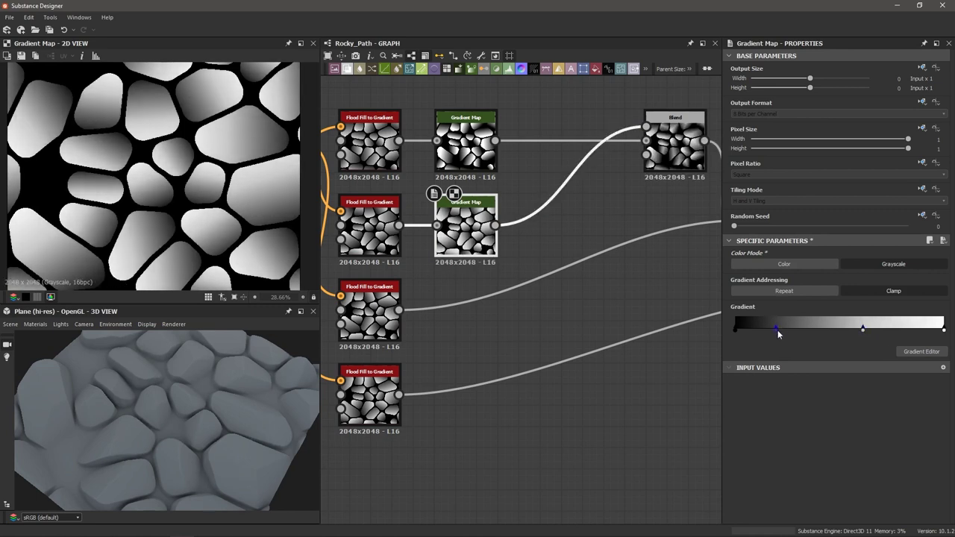
{"action": "left_click_drag", "start_coordinate": [776, 330], "coordinate": [799, 332]}
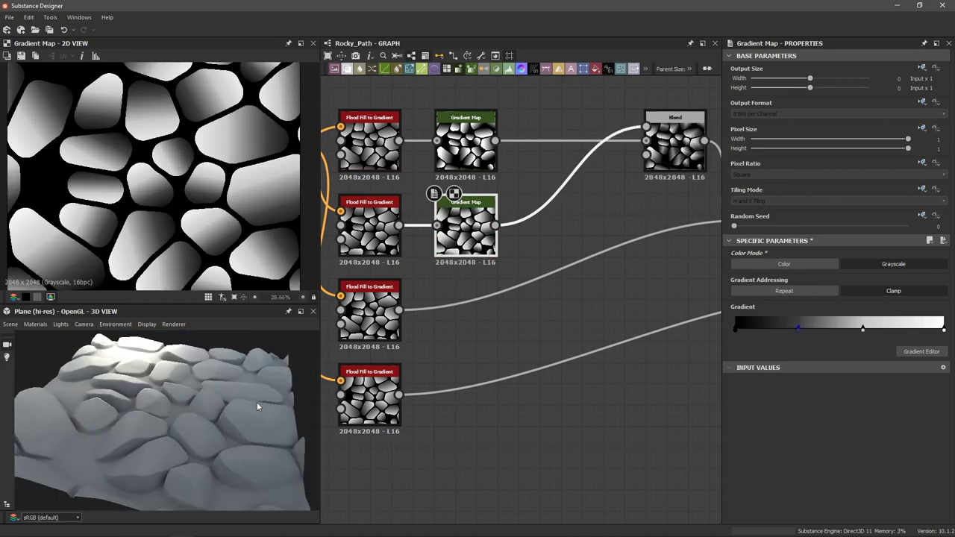
- Switch the 3D preview mesh to Rounded Cylinder, enlarge the 3D view and adjust its lighting on the stones
{"action": "scroll", "coordinate": [594, 342], "scroll_direction": "down", "scroll_amount": 4}
{"action": "middle_click_drag", "start_coordinate": [594, 341], "coordinate": [444, 321]}
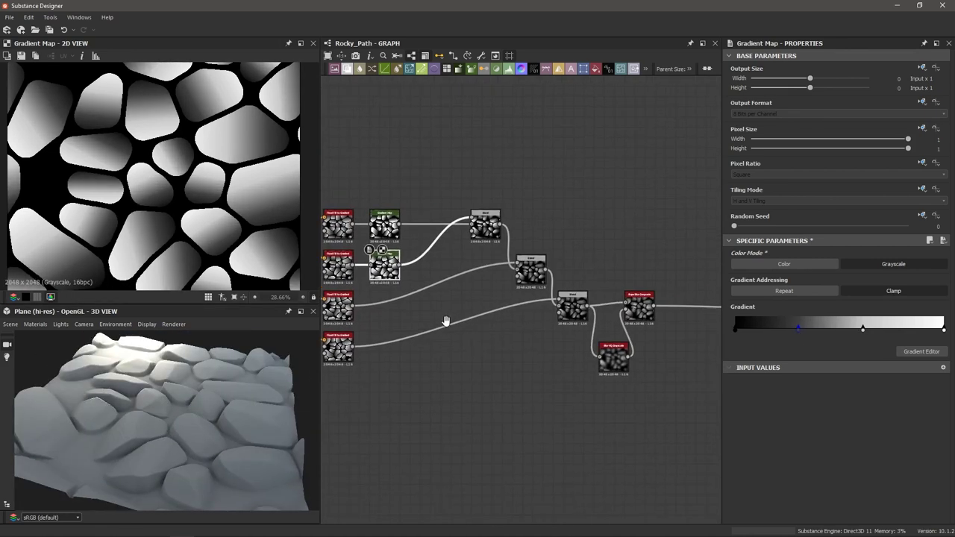
{"action": "left_click", "coordinate": [12, 326]}
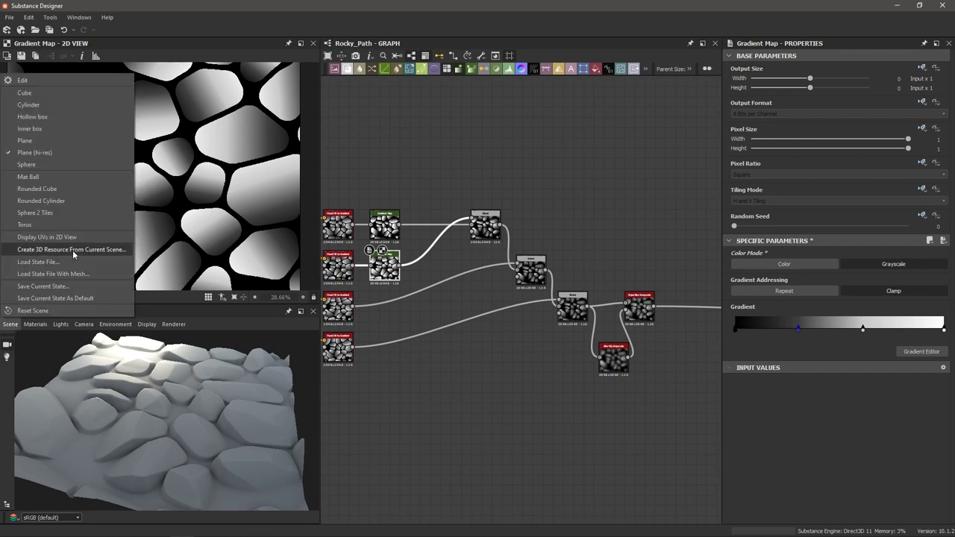
{"action": "left_click", "coordinate": [45, 201]}
{"action": "left_click_drag", "start_coordinate": [155, 421], "coordinate": [162, 371]}
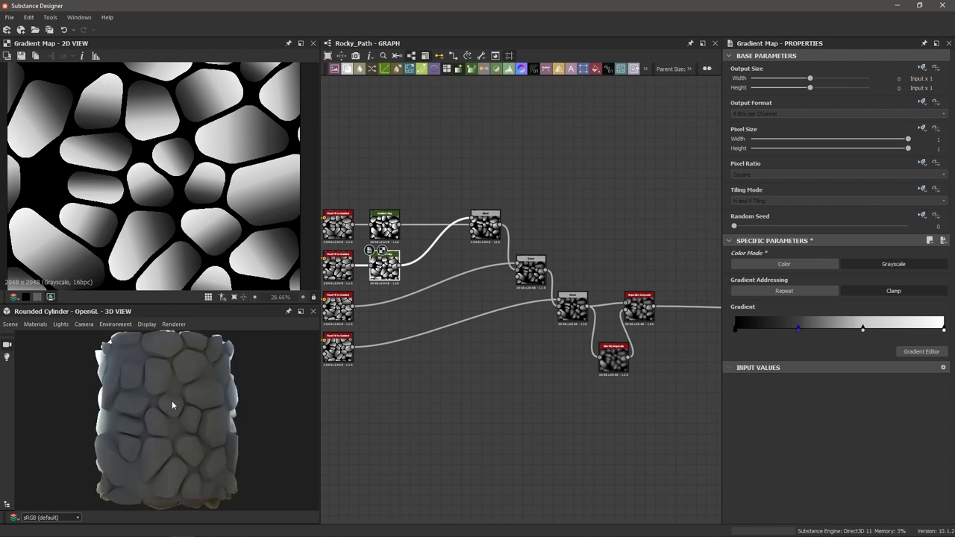
{"action": "left_click_drag", "start_coordinate": [176, 407], "coordinate": [92, 406]}
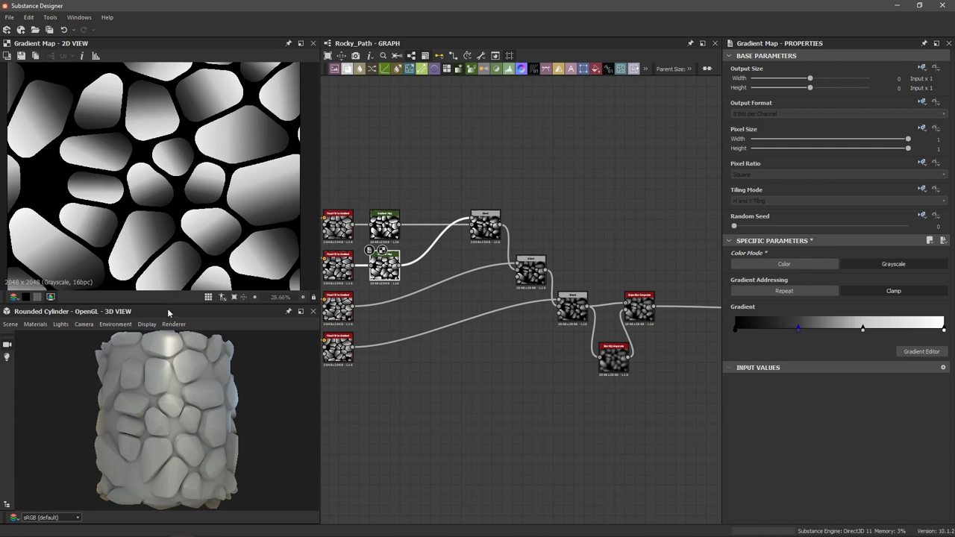
{"action": "left_click_drag", "start_coordinate": [168, 309], "coordinate": [160, 201]}
{"action": "right_click_drag", "start_coordinate": [155, 351], "coordinate": [175, 359], "text": "ctrl+shift"}
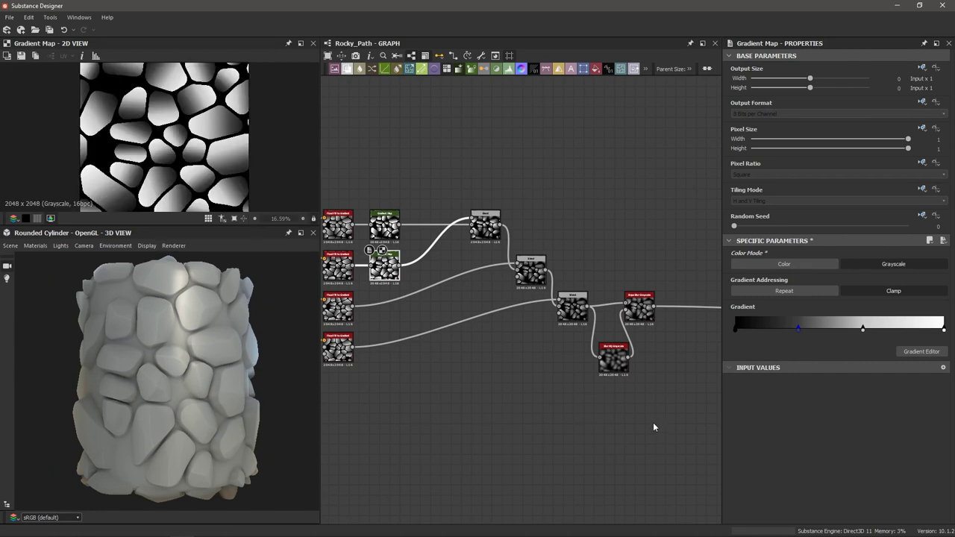
- Set the Ambient Occlusion (HBAO) node's Height Depth to 0.3 and inspect the stones on the cylinder
{"action": "middle_click_drag", "start_coordinate": [653, 423], "coordinate": [575, 434]}
{"action": "scroll", "coordinate": [576, 434], "scroll_direction": "up", "scroll_amount": 3}
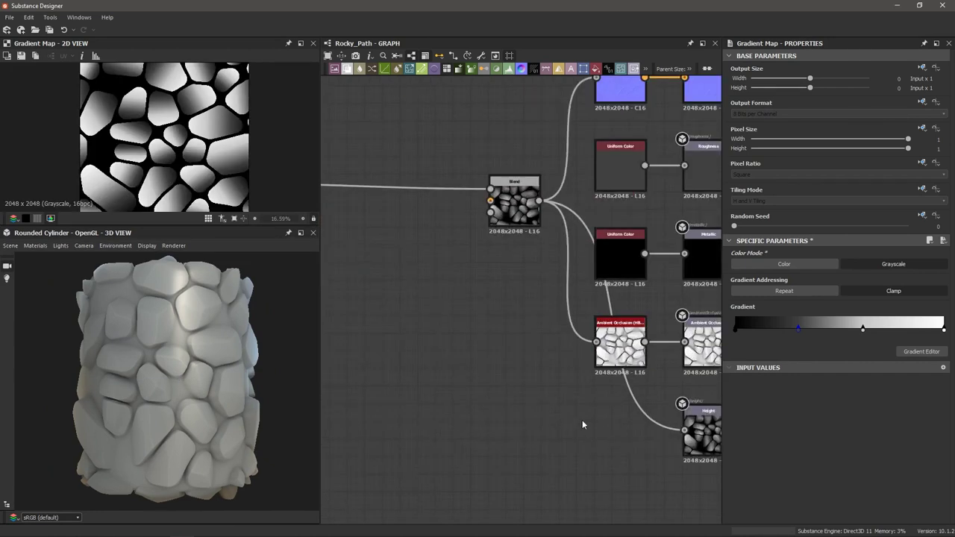
{"action": "middle_click_drag", "start_coordinate": [575, 396], "coordinate": [533, 391]}
{"action": "left_click", "coordinate": [577, 342]}
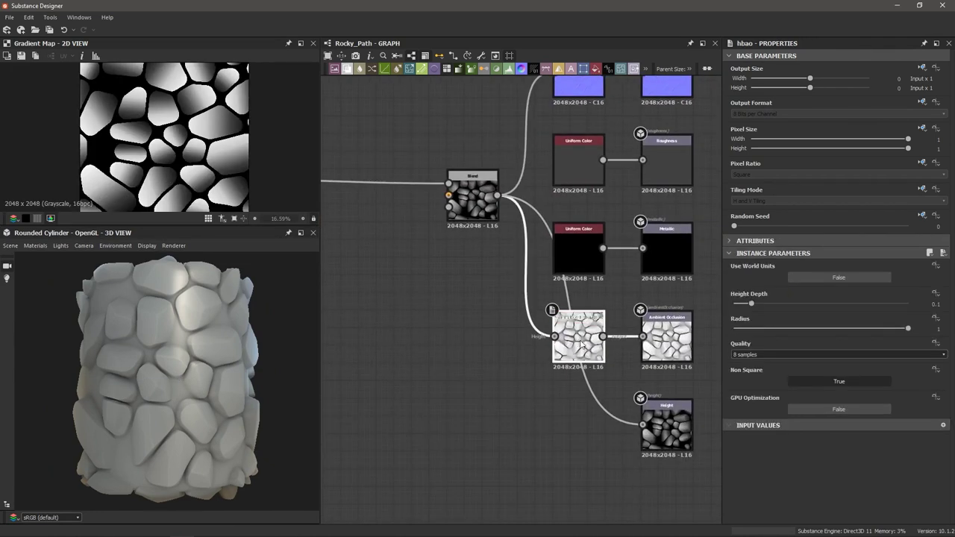
{"action": "left_click_drag", "start_coordinate": [752, 304], "coordinate": [789, 311]}
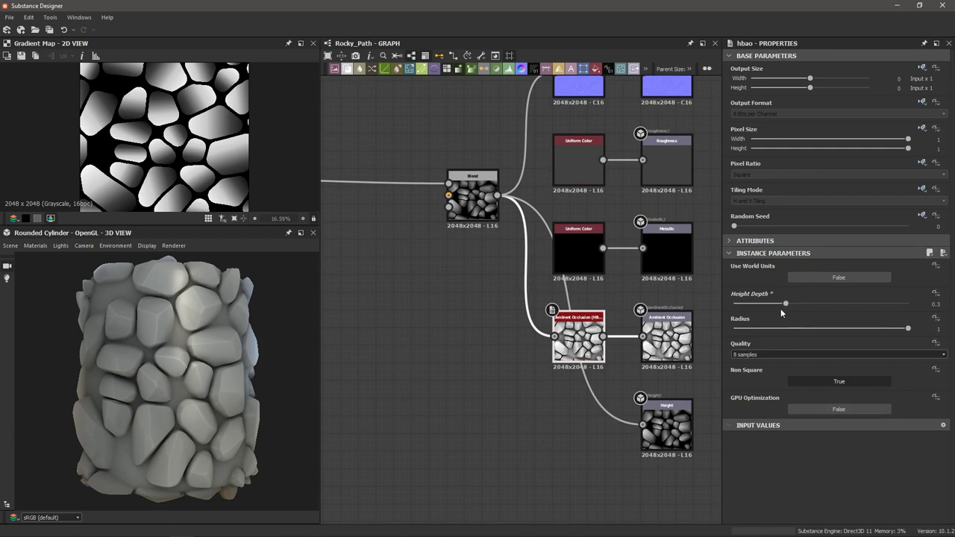
{"action": "left_click_drag", "start_coordinate": [178, 366], "coordinate": [176, 396]}
{"action": "scroll", "coordinate": [178, 374], "scroll_direction": "up", "scroll_amount": 3}
{"action": "scroll", "coordinate": [178, 373], "scroll_direction": "down", "scroll_amount": 1}
{"action": "scroll", "coordinate": [464, 342], "scroll_direction": "down", "scroll_amount": 1}
- Insert a Gradient Map after the fourth Flood Fill to Gradient node, with Color Mode set to Grayscale
{"action": "middle_click_drag", "start_coordinate": [464, 342], "coordinate": [442, 252]}
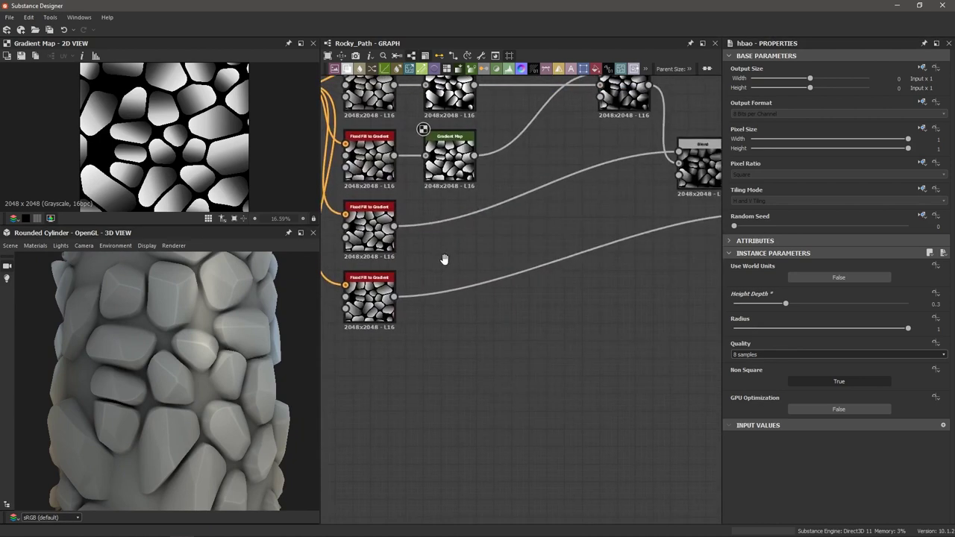
{"action": "scroll", "coordinate": [449, 287], "scroll_direction": "up", "scroll_amount": 2}
{"action": "left_click", "coordinate": [446, 324]}
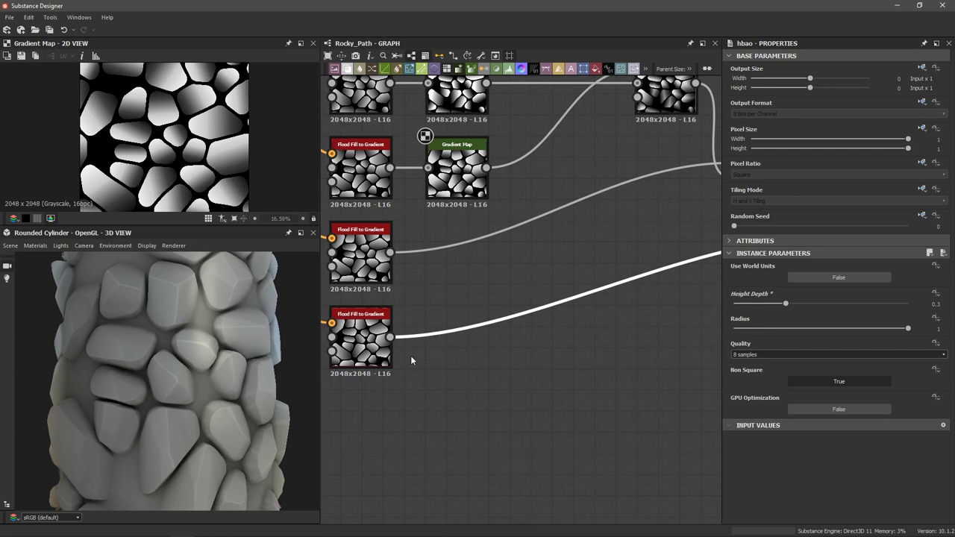
{"action": "key", "text": "g"}
{"action": "left_click_drag", "start_coordinate": [606, 305], "coordinate": [441, 338]}
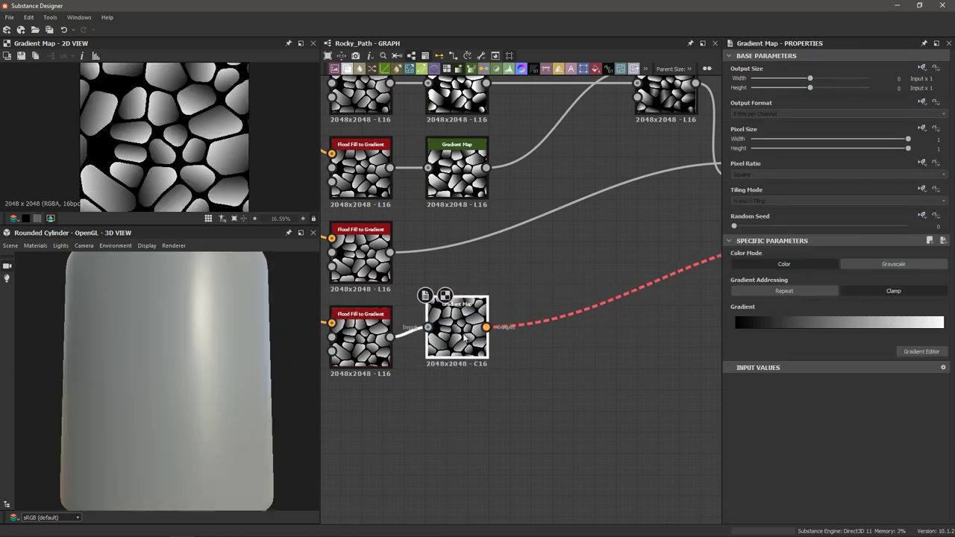
{"action": "left_click", "coordinate": [847, 264]}
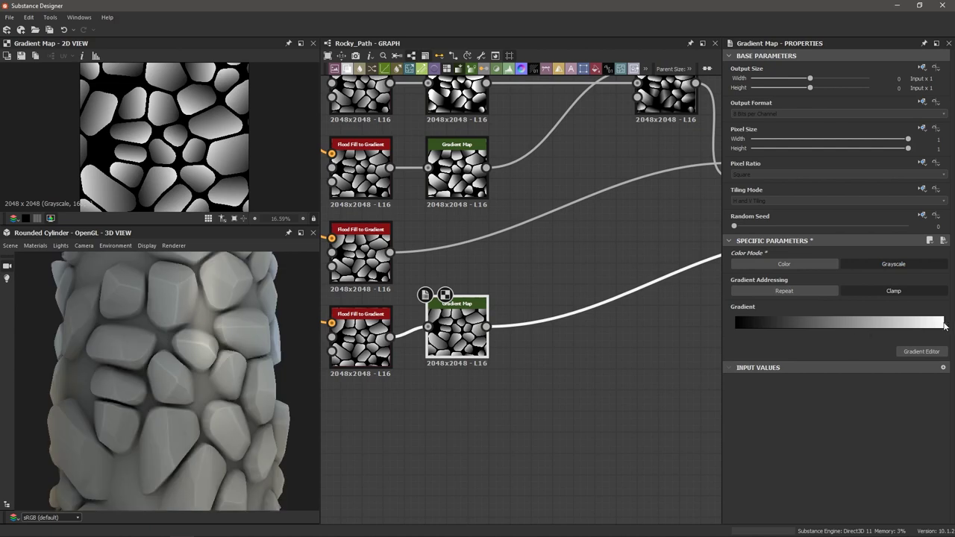
- Move the white and black keys of the fourth branch's Gradient Map slightly inward, checking the stones in 3D
{"action": "left_click_drag", "start_coordinate": [944, 334], "coordinate": [910, 332]}
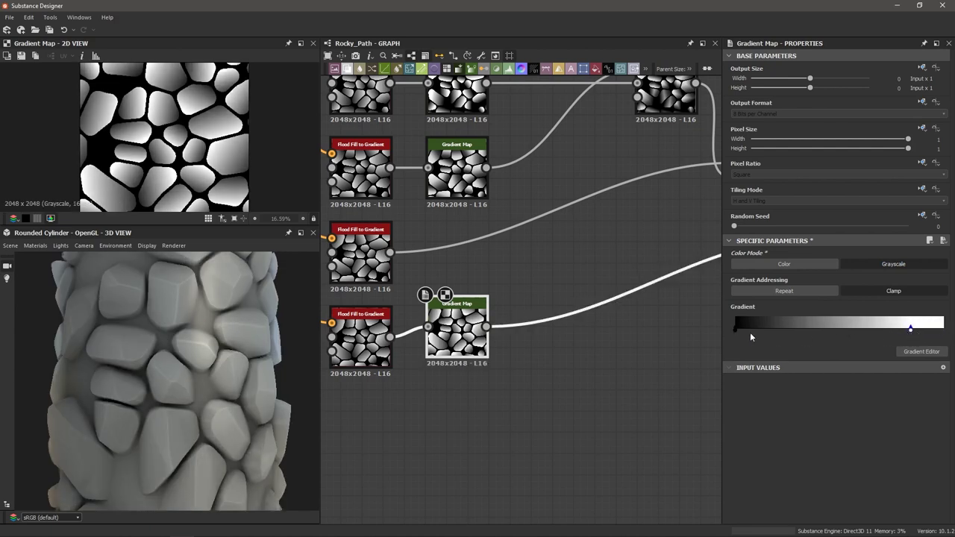
{"action": "left_click_drag", "start_coordinate": [739, 330], "coordinate": [765, 339]}
{"action": "left_click_drag", "start_coordinate": [187, 377], "coordinate": [190, 406]}
{"action": "scroll", "coordinate": [191, 407], "scroll_direction": "down", "scroll_amount": 3}
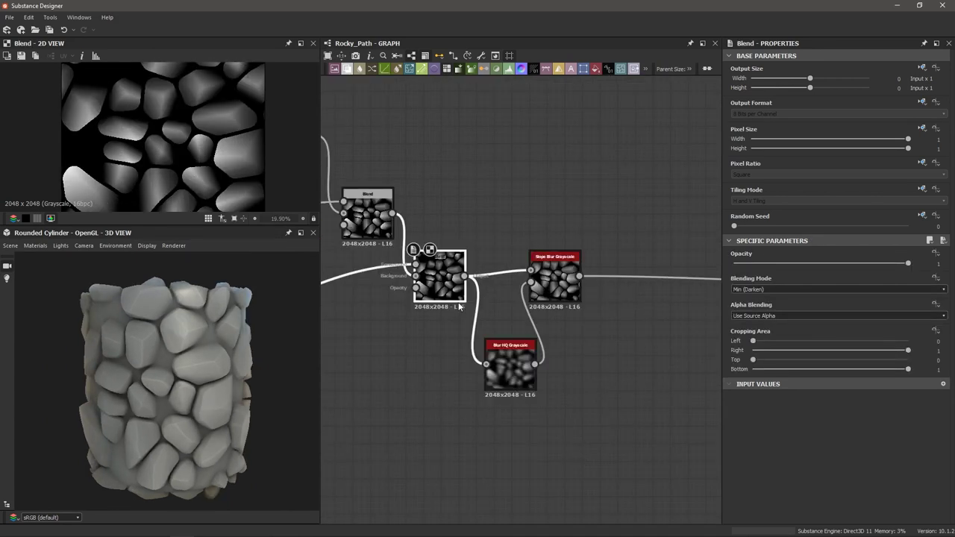
- Insert an Auto Levels node after the Slope Blur Grayscale node and inspect the stones up close in 3D
{"action": "left_click", "coordinate": [387, 270]}
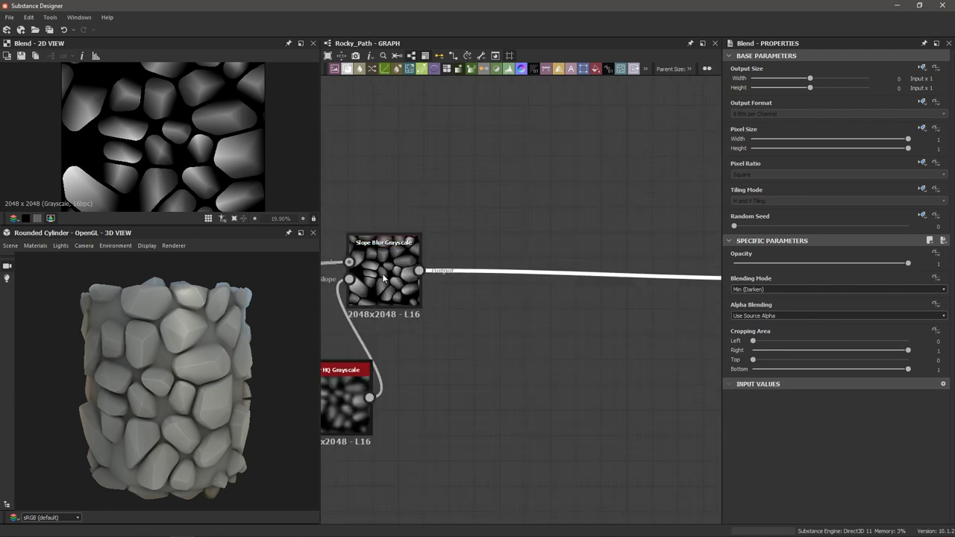
{"action": "key", "text": "space"}
{"action": "type", "text": "au"}
{"action": "key", "text": "Return"}
{"action": "double_click", "coordinate": [514, 289]}
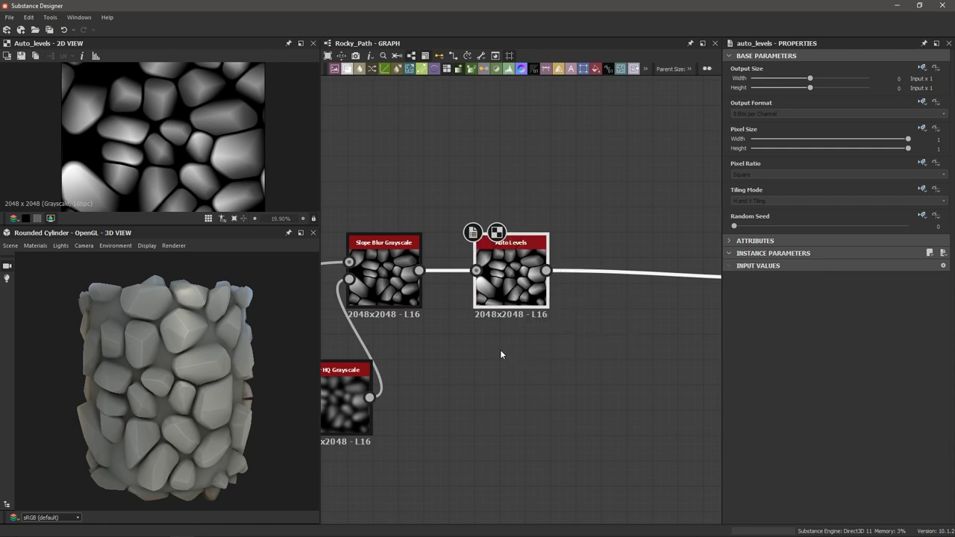
{"action": "left_click_drag", "start_coordinate": [266, 388], "coordinate": [218, 394]}
{"action": "scroll", "coordinate": [219, 395], "scroll_direction": "up", "scroll_amount": 3}
{"action": "scroll", "coordinate": [219, 394], "scroll_direction": "down", "scroll_amount": 1}
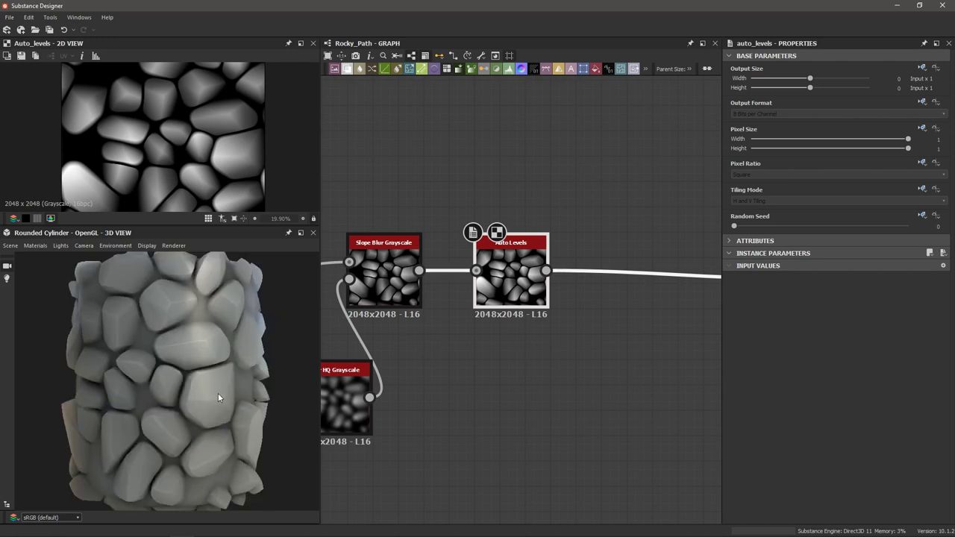
{"action": "scroll", "coordinate": [219, 394], "scroll_direction": "up", "scroll_amount": 3}
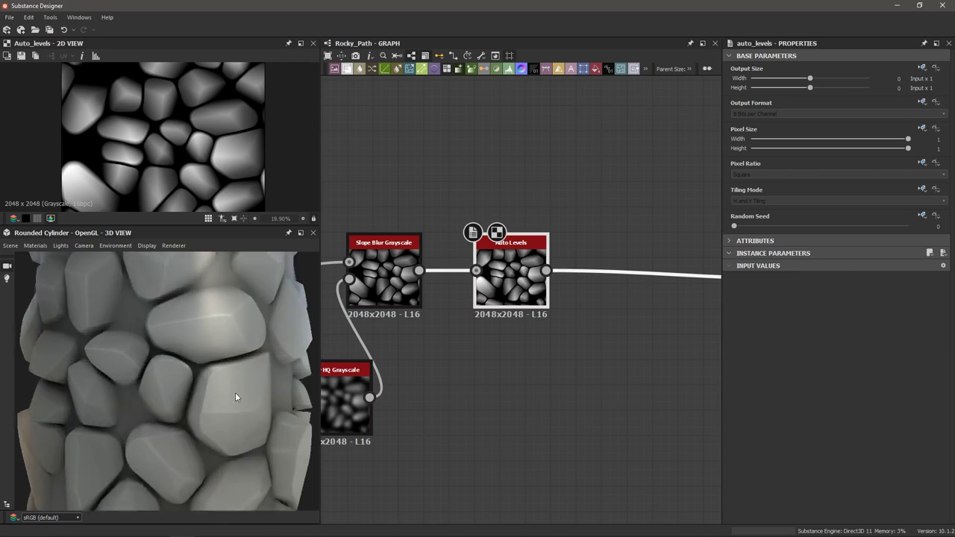
- Add a Tile Sampler above the Auto Levels node with Pattern set to Paraboloid and X and Y Amount set to 10
{"action": "scroll", "coordinate": [464, 376], "scroll_direction": "down", "scroll_amount": 5}
{"action": "left_click", "coordinate": [405, 211]}
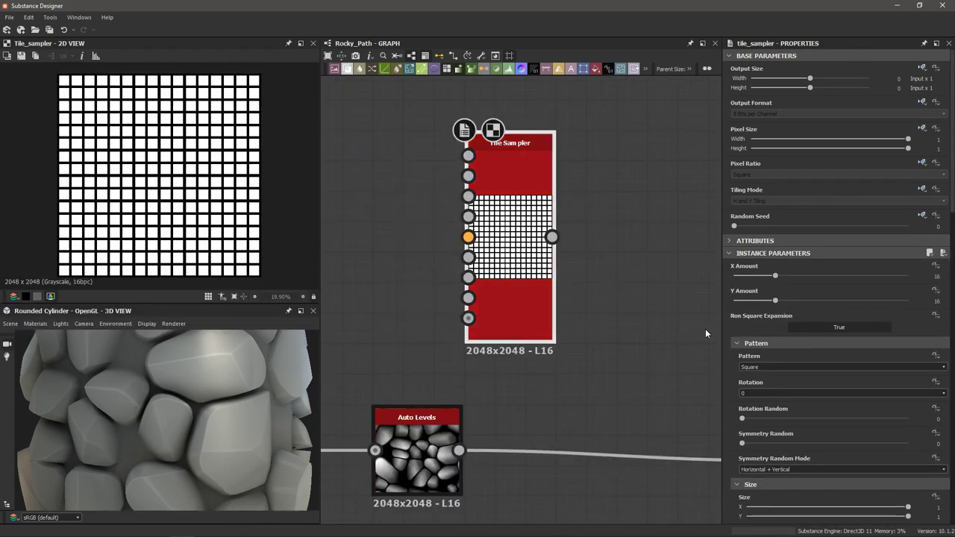
{"action": "left_click", "coordinate": [775, 368]}
{"action": "left_click", "coordinate": [763, 394]}
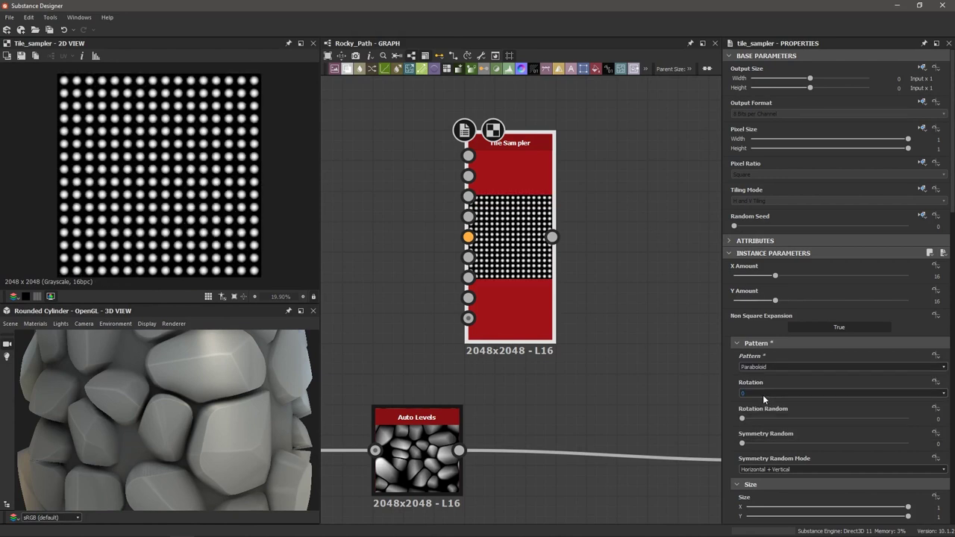
{"action": "left_click_drag", "start_coordinate": [776, 276], "coordinate": [761, 310]}
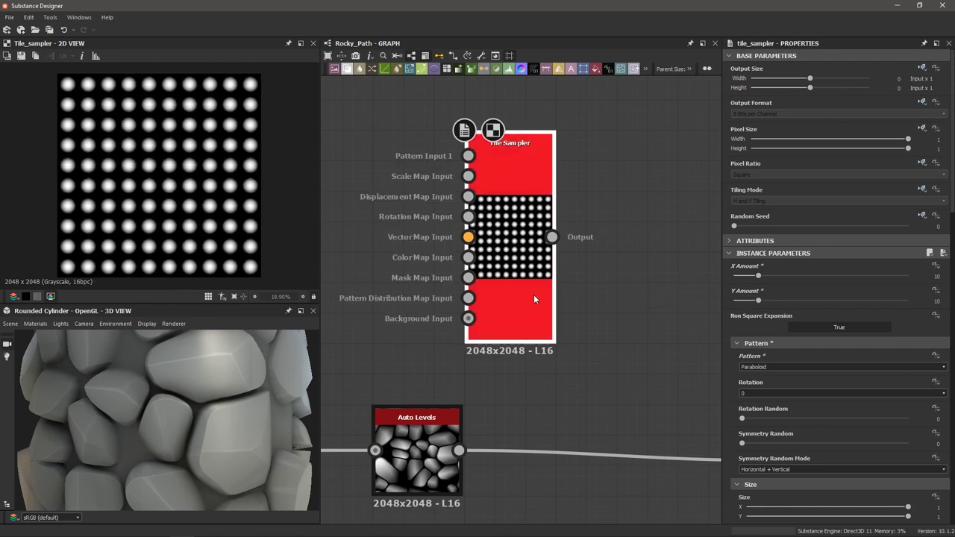
- Set the Tile Sampler's Scale to 4.3, Scale Random to 0.61 and Position Random to 2.21
{"action": "scroll", "coordinate": [799, 395], "scroll_direction": "down", "scroll_amount": 3}
{"action": "left_click_drag", "start_coordinate": [759, 369], "coordinate": [812, 398]}
{"action": "scroll", "coordinate": [812, 399], "scroll_direction": "down", "scroll_amount": 5}
{"action": "left_click_drag", "start_coordinate": [744, 142], "coordinate": [814, 190]}
{"action": "scroll", "coordinate": [772, 193], "scroll_direction": "up", "scroll_amount": 2}
{"action": "scroll", "coordinate": [771, 196], "scroll_direction": "up", "scroll_amount": 1}
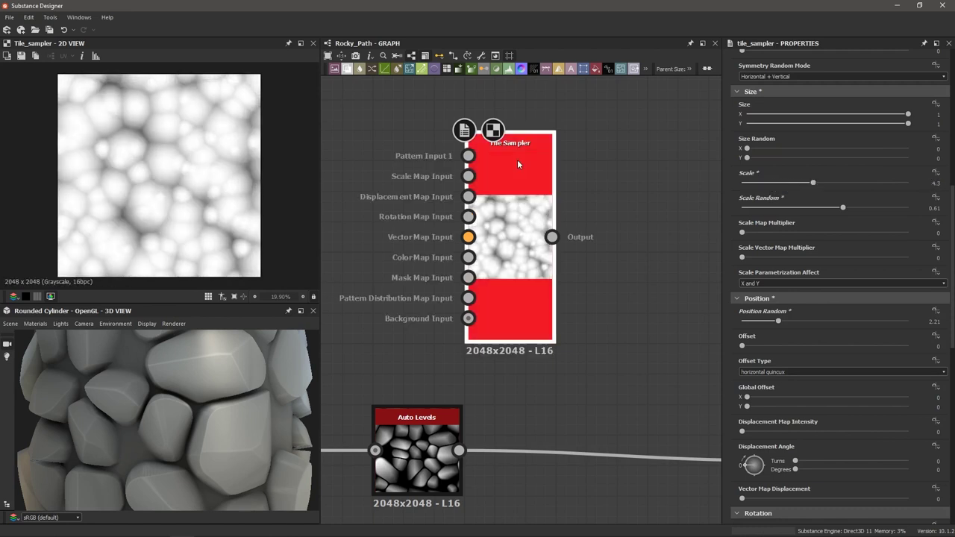
- Examine the Tile Sampler pattern up close and compare it with the Auto Levels output in the 2D view
{"action": "scroll", "coordinate": [117, 224], "scroll_direction": "up", "scroll_amount": 3}
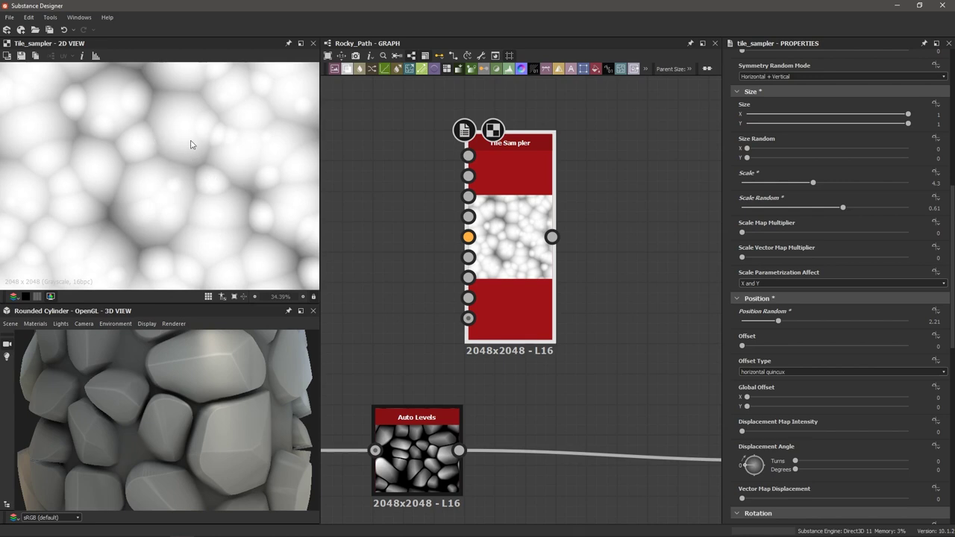
{"action": "key", "text": "f"}
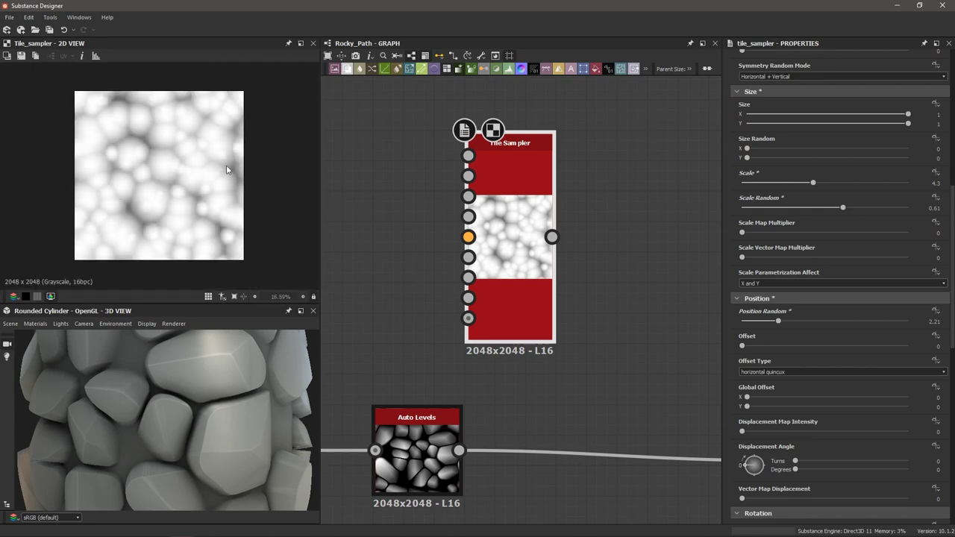
{"action": "scroll", "coordinate": [657, 266], "scroll_direction": "down", "scroll_amount": 2}
{"action": "middle_click_drag", "start_coordinate": [657, 266], "coordinate": [492, 245]}
{"action": "scroll", "coordinate": [517, 245], "scroll_direction": "down", "scroll_amount": 1}
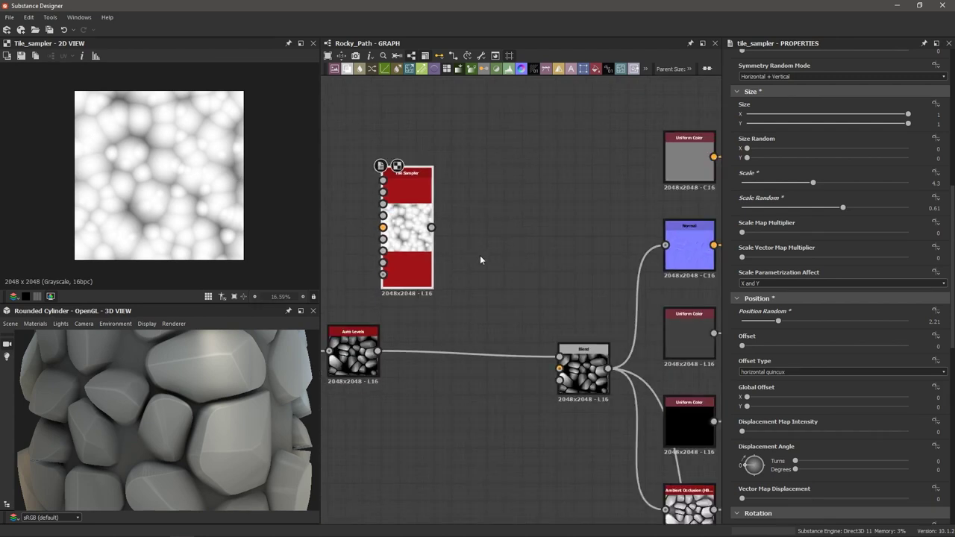
{"action": "scroll", "coordinate": [397, 353], "scroll_direction": "up", "scroll_amount": 2}
{"action": "middle_click_drag", "start_coordinate": [397, 354], "coordinate": [450, 343]}
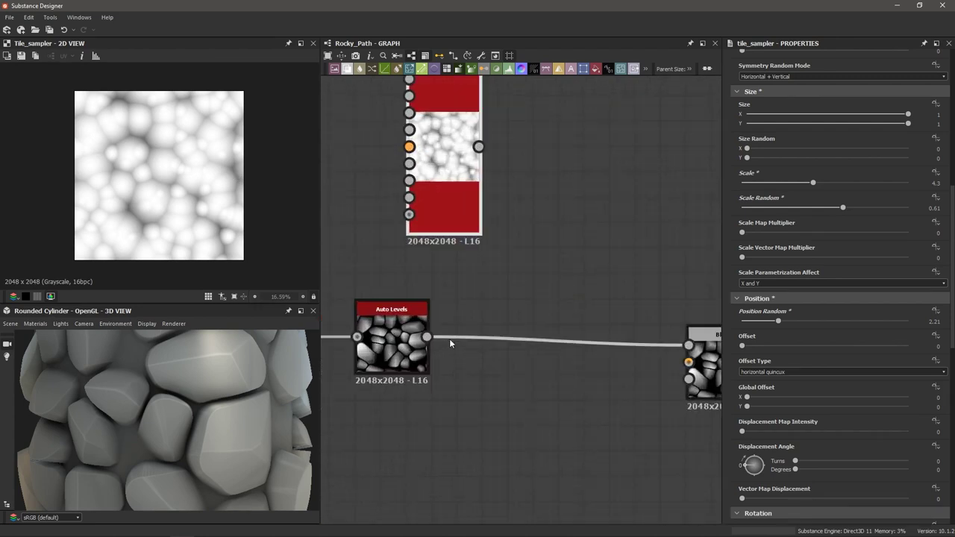
{"action": "double_click", "coordinate": [391, 345]}
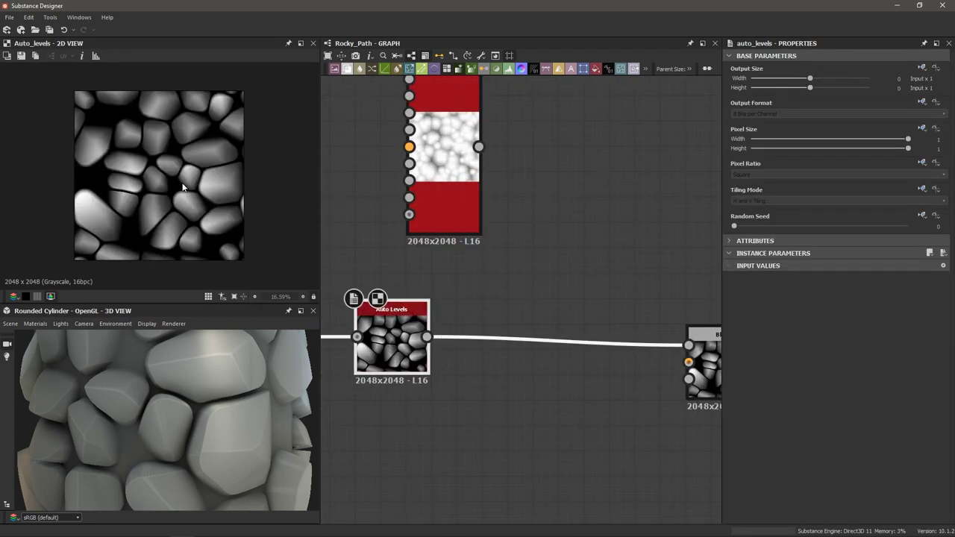
- Insert a Blend node after the Auto Levels node and connect the Tile Sampler output to its Foreground
{"action": "scroll", "coordinate": [172, 192], "scroll_direction": "up", "scroll_amount": 1}
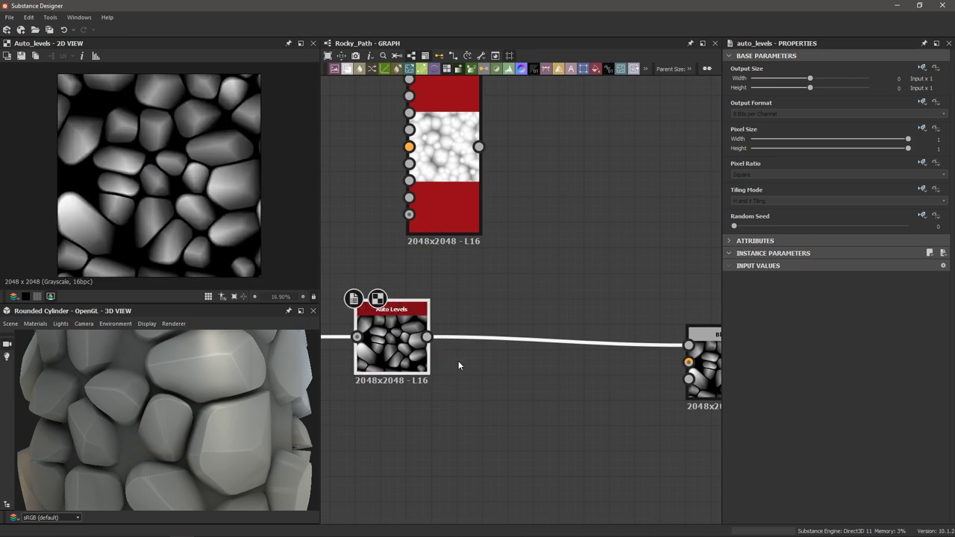
{"action": "left_click", "coordinate": [494, 341]}
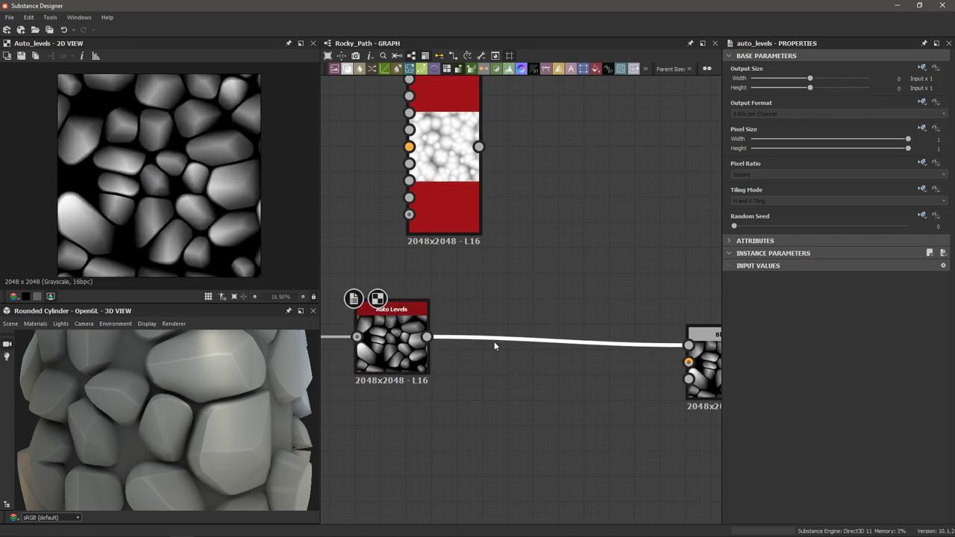
{"action": "key", "text": "b"}
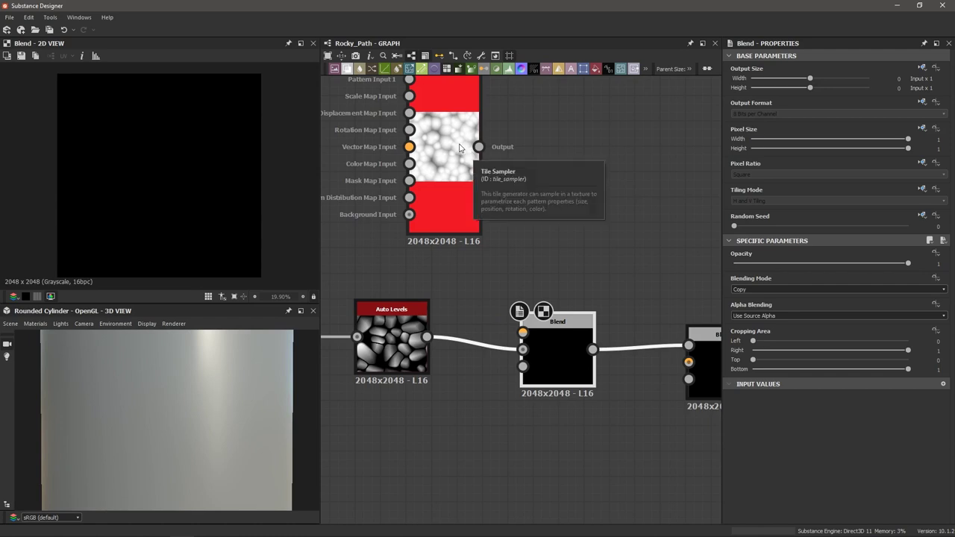
{"action": "middle_click_drag", "start_coordinate": [473, 155], "coordinate": [428, 182]}
{"action": "left_click_drag", "start_coordinate": [452, 186], "coordinate": [495, 372]}
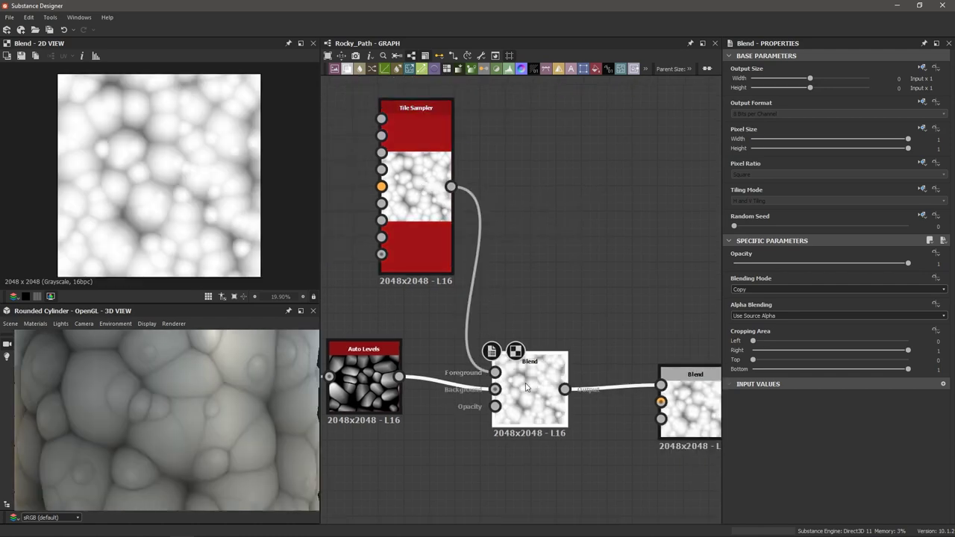
- Set the new Blend node to Subtract with Opacity 0.27, checking the stones in 3D
{"action": "left_click", "coordinate": [797, 290]}
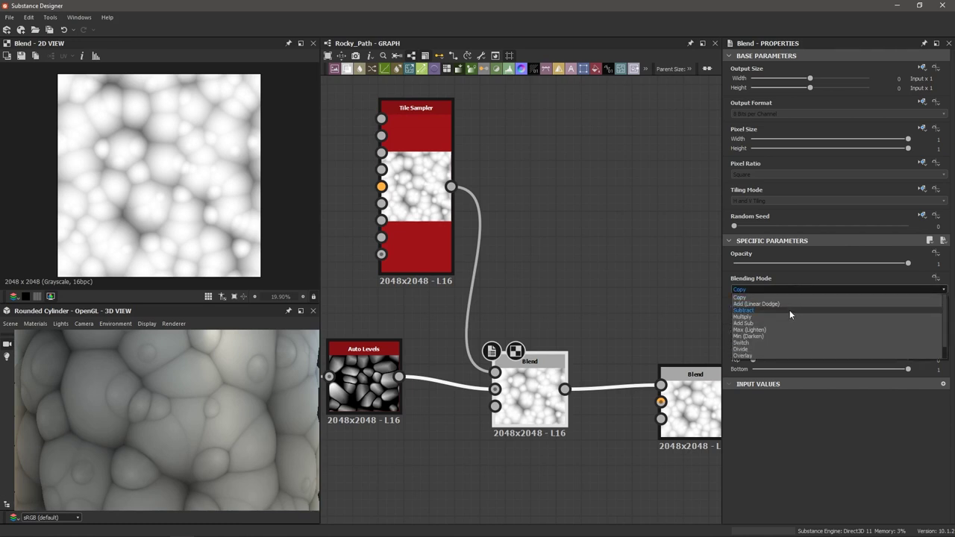
{"action": "left_click", "coordinate": [790, 311]}
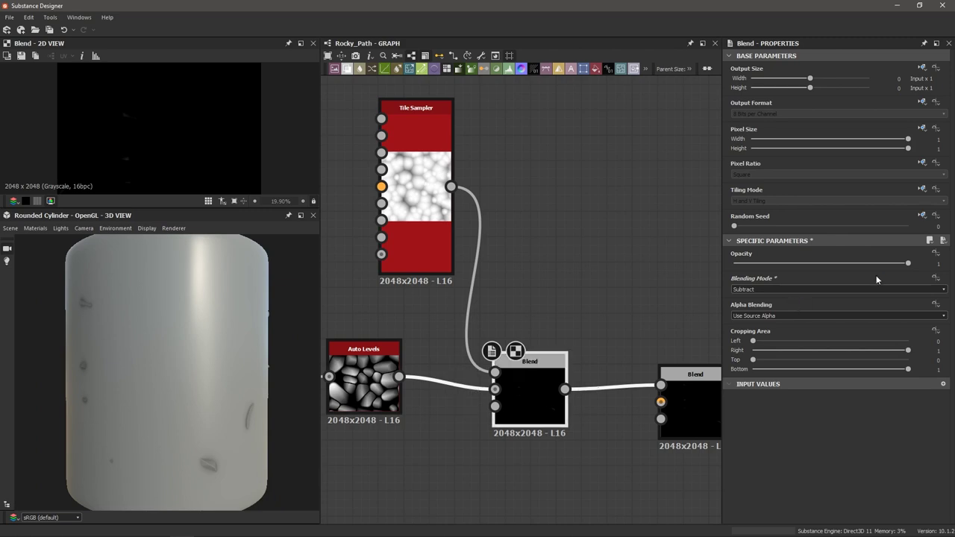
{"action": "left_click_drag", "start_coordinate": [906, 263], "coordinate": [769, 275]}
{"action": "scroll", "coordinate": [252, 323], "scroll_direction": "up", "scroll_amount": 5}
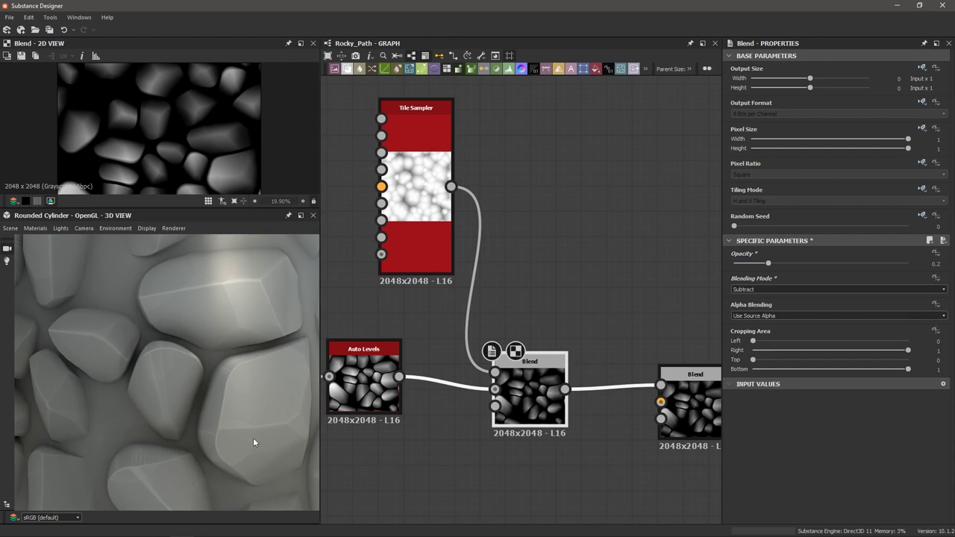
{"action": "left_click_drag", "start_coordinate": [258, 437], "coordinate": [247, 429]}
{"action": "left_click_drag", "start_coordinate": [769, 271], "coordinate": [789, 273]}
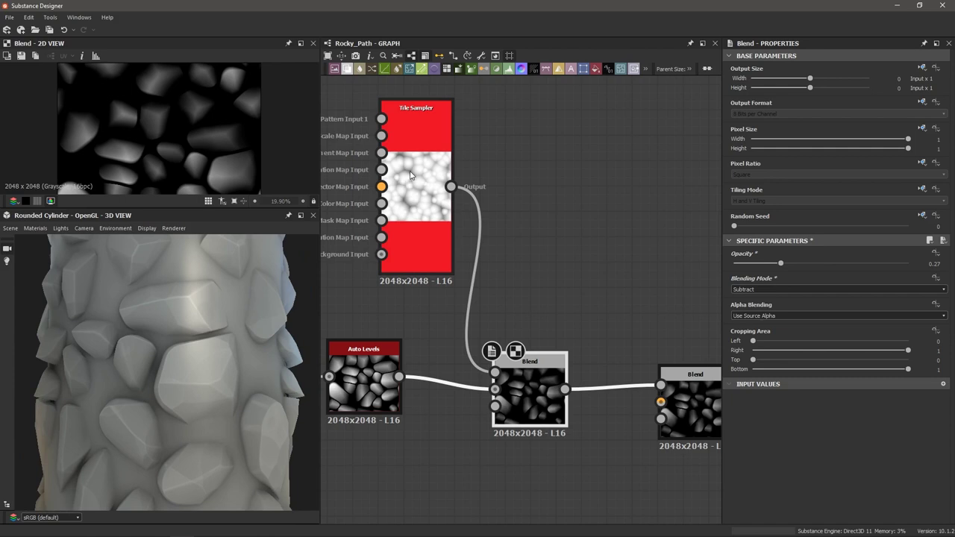
- Set the connected Tile Sampler's Position Random to 4.09, Size Random X to 0.27 and Scale to 4.45
{"action": "left_click", "coordinate": [407, 198]}
{"action": "left_click", "coordinate": [404, 217]}
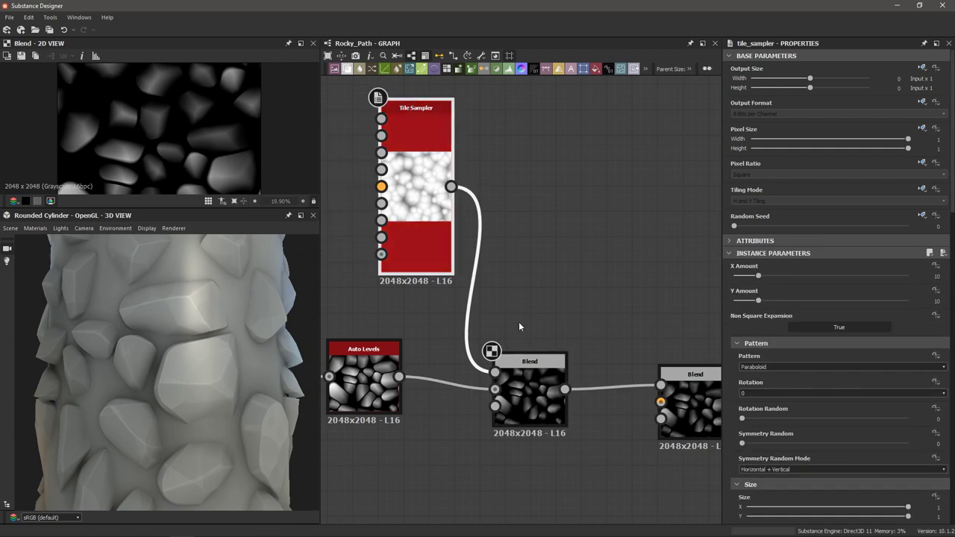
{"action": "scroll", "coordinate": [776, 410], "scroll_direction": "down", "scroll_amount": 5}
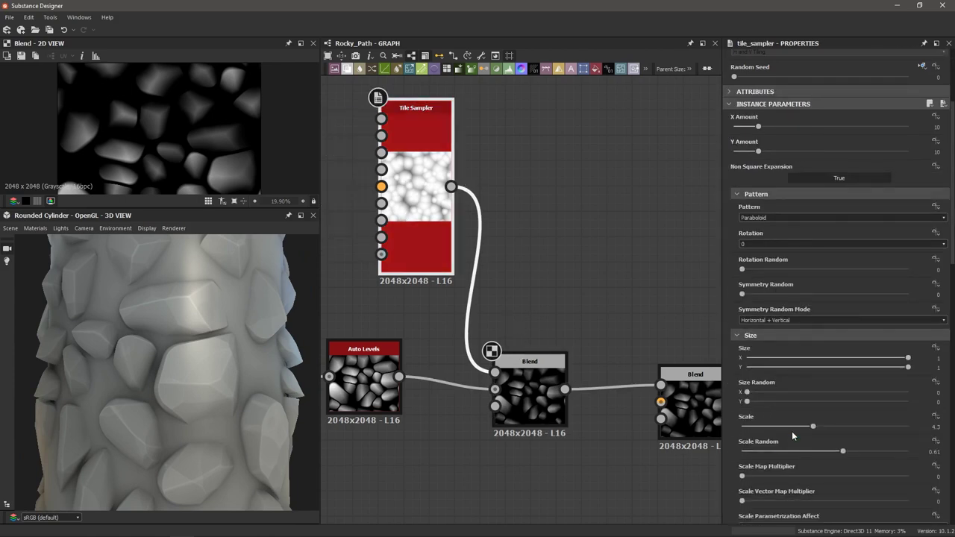
{"action": "scroll", "coordinate": [791, 430], "scroll_direction": "up", "scroll_amount": 2}
{"action": "scroll", "coordinate": [788, 430], "scroll_direction": "down", "scroll_amount": 8}
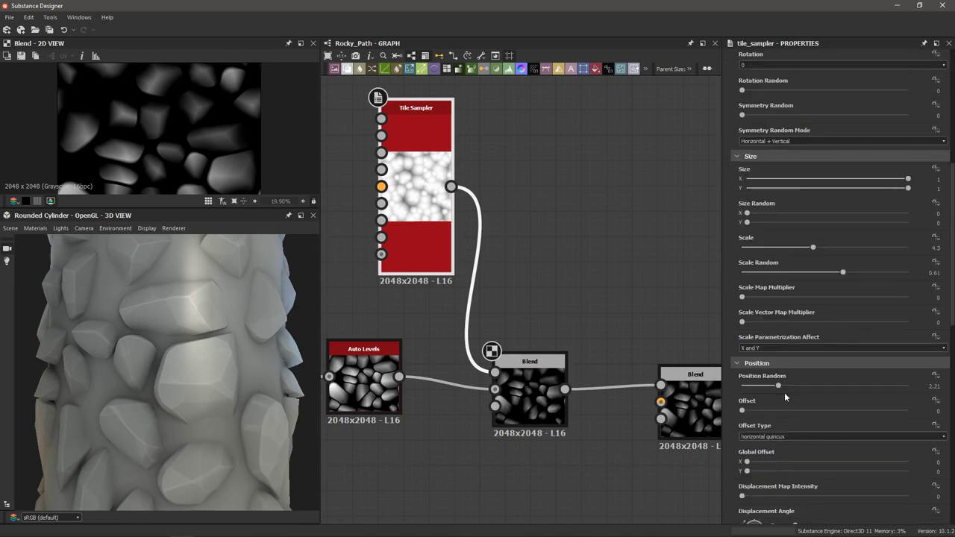
{"action": "left_click_drag", "start_coordinate": [780, 387], "coordinate": [810, 395]}
{"action": "left_click_drag", "start_coordinate": [747, 213], "coordinate": [790, 217]}
{"action": "mouse_move", "coordinate": [813, 247]}
{"action": "left_mouse_down"}
{"action": "mouse_move", "coordinate": [839, 248]}
{"action": "mouse_move", "coordinate": [812, 256]}
{"action": "left_mouse_up"}
{"action": "left_click", "coordinate": [829, 256]}
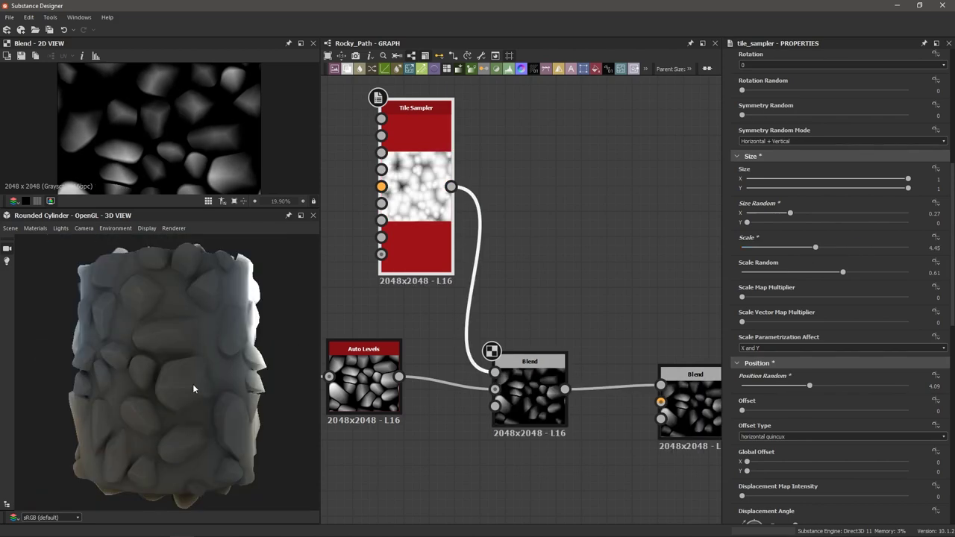
- Rotate the 3D lighting to inspect the stones and switch the preview mesh to Plane (hi-res)
{"action": "right_click_drag", "start_coordinate": [192, 384], "coordinate": [116, 385], "text": "ctrl+shift"}
{"action": "left_click_drag", "start_coordinate": [146, 379], "coordinate": [180, 383]}
{"action": "scroll", "coordinate": [186, 384], "scroll_direction": "up", "scroll_amount": 3}
{"action": "scroll", "coordinate": [185, 384], "scroll_direction": "down", "scroll_amount": 3}
{"action": "scroll", "coordinate": [186, 383], "scroll_direction": "up", "scroll_amount": 2}
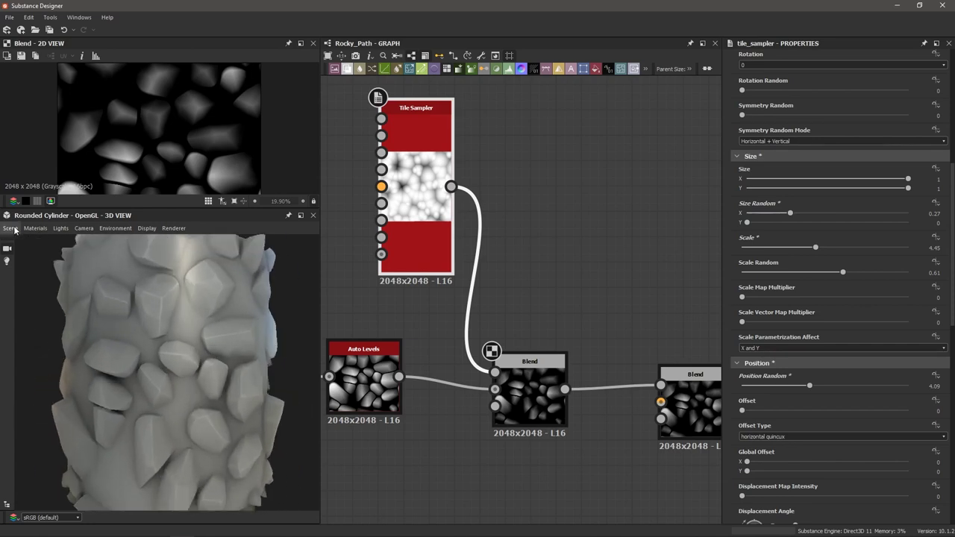
{"action": "left_click", "coordinate": [10, 229]}
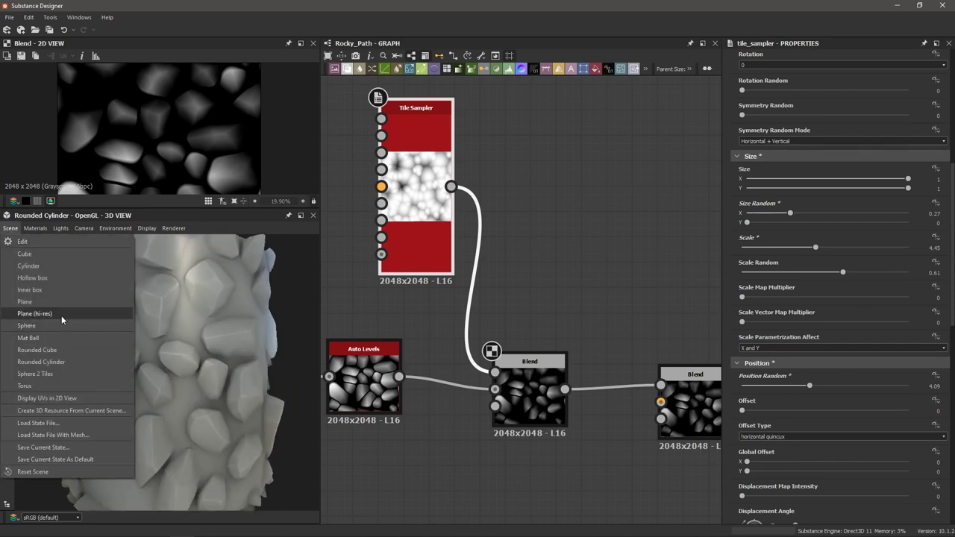
{"action": "left_click", "coordinate": [146, 414]}
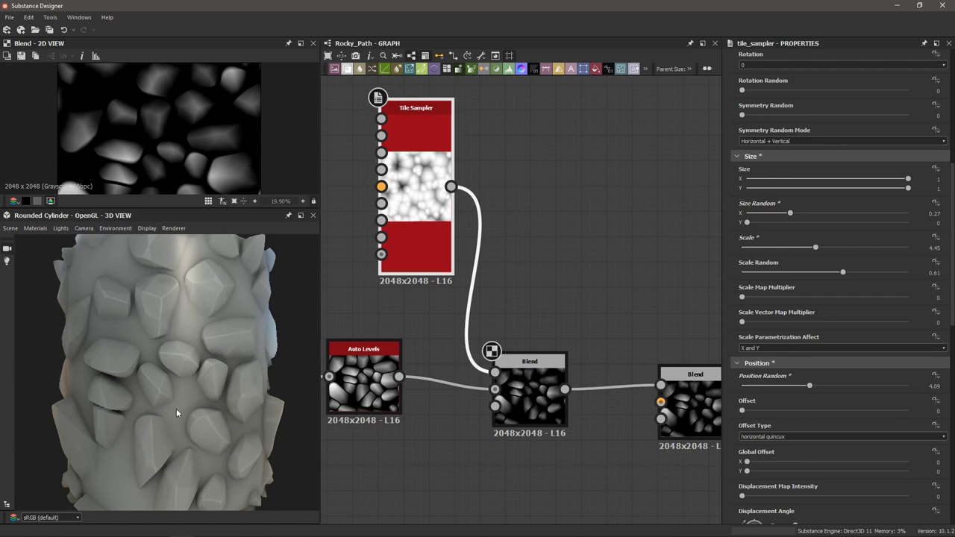
{"action": "left_click_drag", "start_coordinate": [177, 410], "coordinate": [214, 463]}
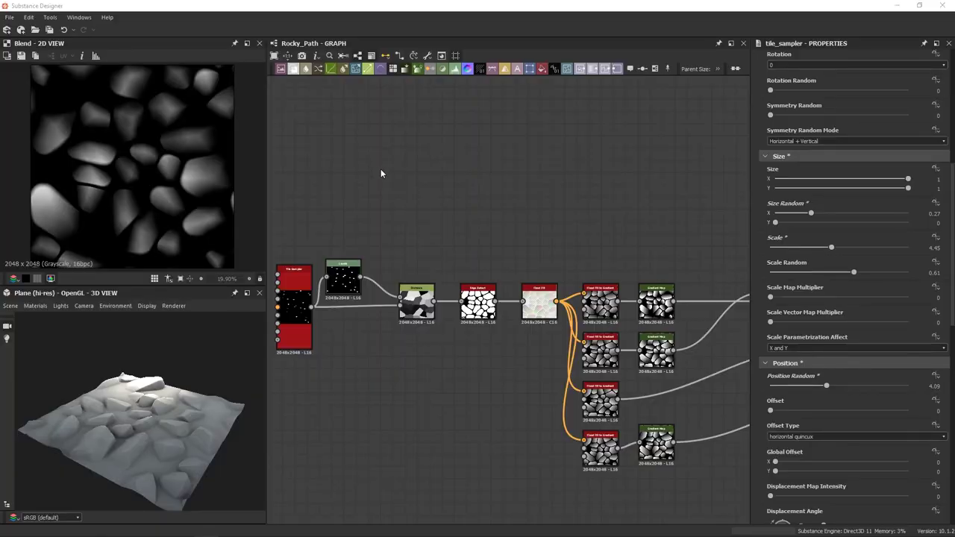
- Add a new Tile Sampler above the one at the start of the graph and set its Pattern to Disc
{"action": "middle_click_drag", "start_coordinate": [364, 170], "coordinate": [411, 181]}
{"action": "scroll", "coordinate": [409, 179], "scroll_direction": "up", "scroll_amount": 2}
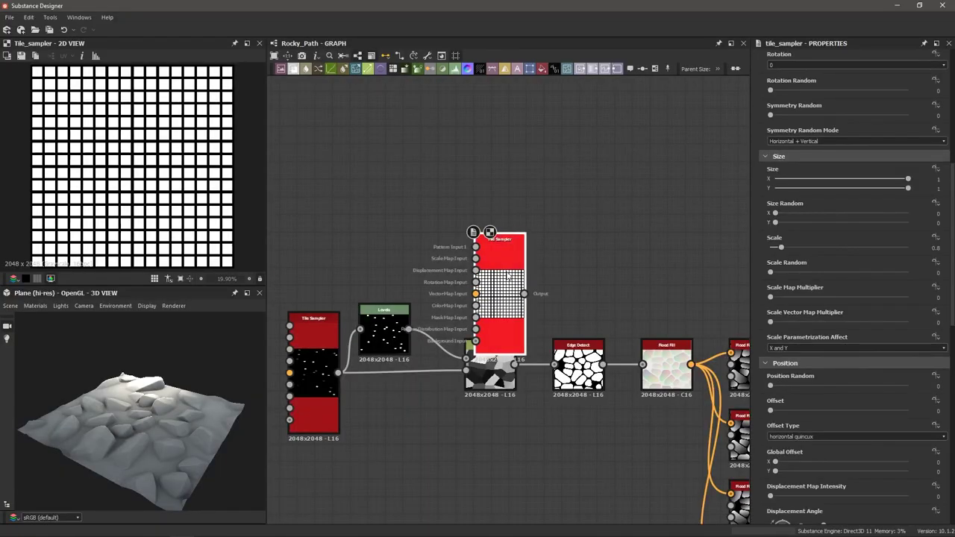
{"action": "left_click_drag", "start_coordinate": [507, 276], "coordinate": [348, 153]}
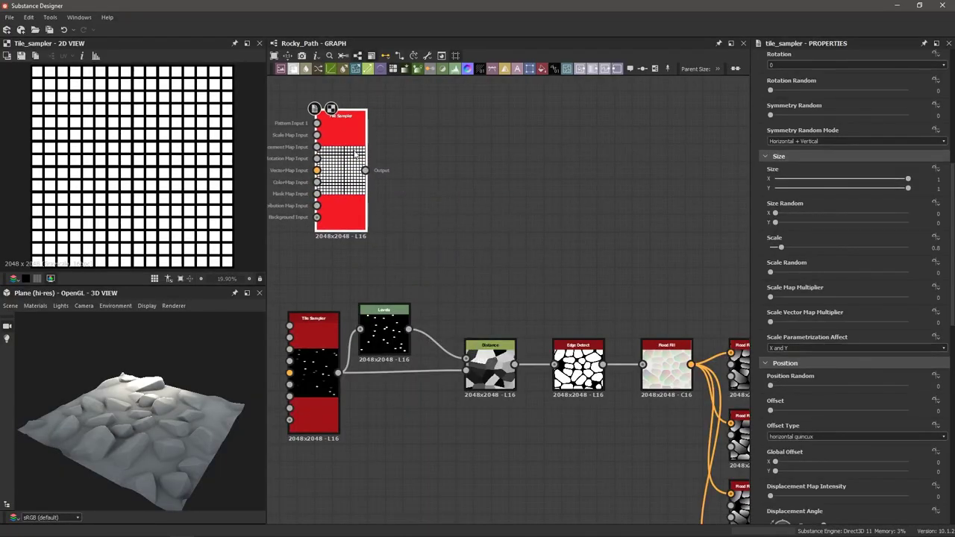
{"action": "scroll", "coordinate": [434, 150], "scroll_direction": "down", "scroll_amount": 2}
{"action": "middle_click_drag", "start_coordinate": [438, 152], "coordinate": [414, 165]}
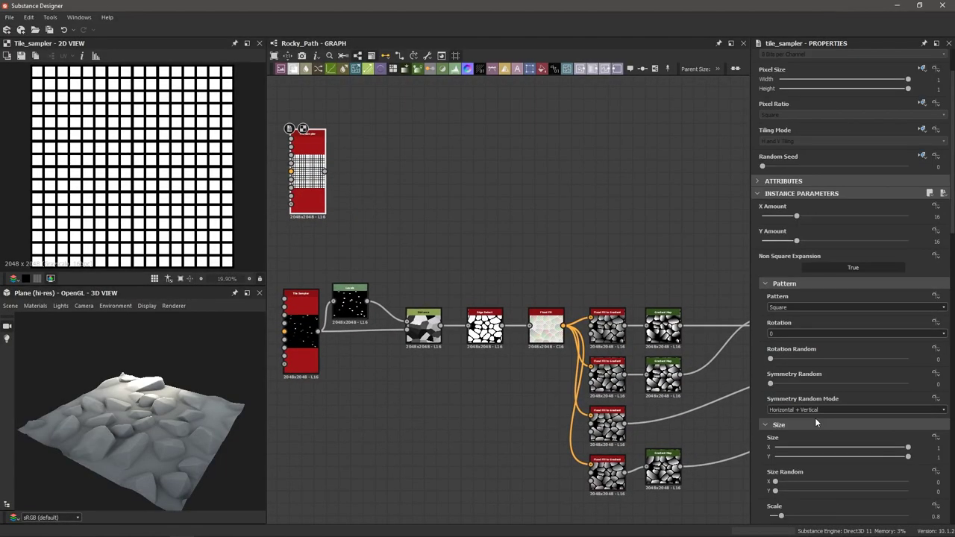
{"action": "left_click", "coordinate": [804, 307]}
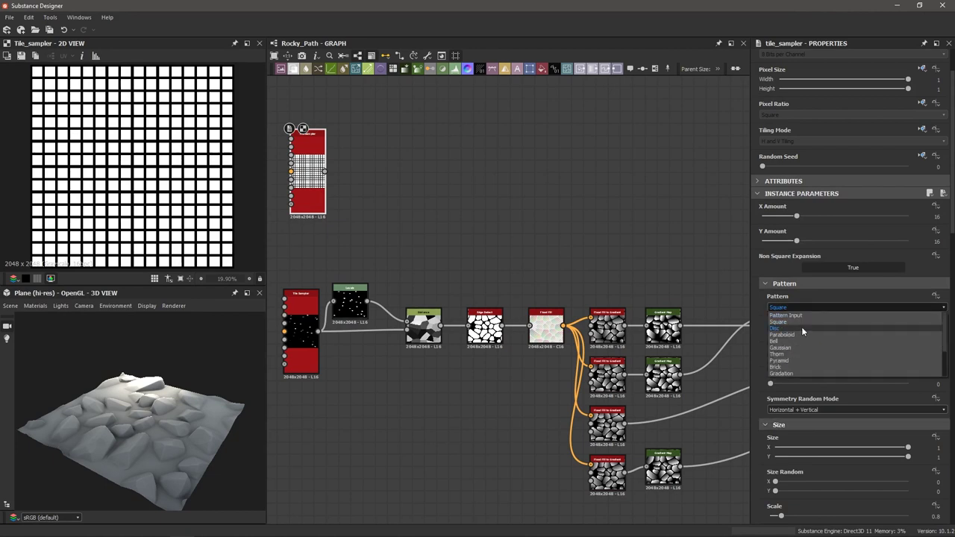
{"action": "left_click", "coordinate": [803, 329]}
- Set the new Tile Sampler's X Amount to 4 and Y Amount to 7
{"action": "scroll", "coordinate": [833, 417], "scroll_direction": "down", "scroll_amount": 2}
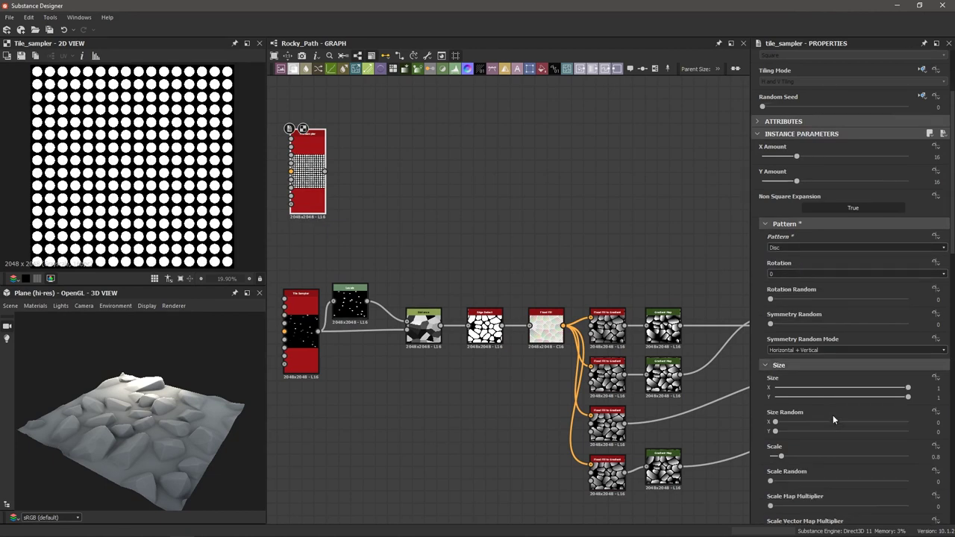
{"action": "scroll", "coordinate": [832, 409], "scroll_direction": "up", "scroll_amount": 1}
{"action": "left_click_drag", "start_coordinate": [789, 189], "coordinate": [780, 214]}
{"action": "left_click", "coordinate": [789, 212]}
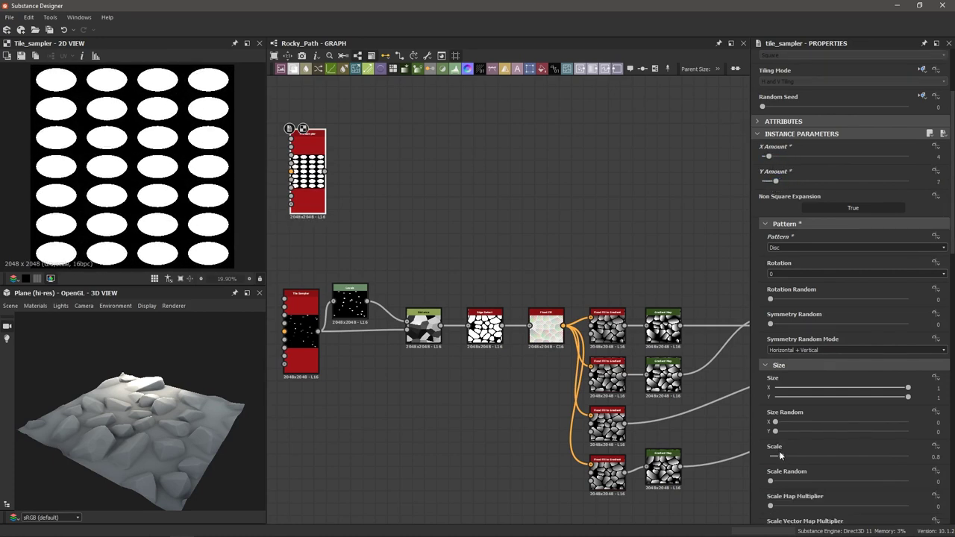
- Set the disc pattern's Scale to 0.18, Scale Random to 0.42 and Position Random to 3.74
{"action": "left_click_drag", "start_coordinate": [780, 455], "coordinate": [776, 457]}
{"action": "scroll", "coordinate": [775, 459], "scroll_direction": "down", "scroll_amount": 2}
{"action": "left_click_drag", "start_coordinate": [771, 422], "coordinate": [829, 430]}
{"action": "scroll", "coordinate": [828, 429], "scroll_direction": "down", "scroll_amount": 9}
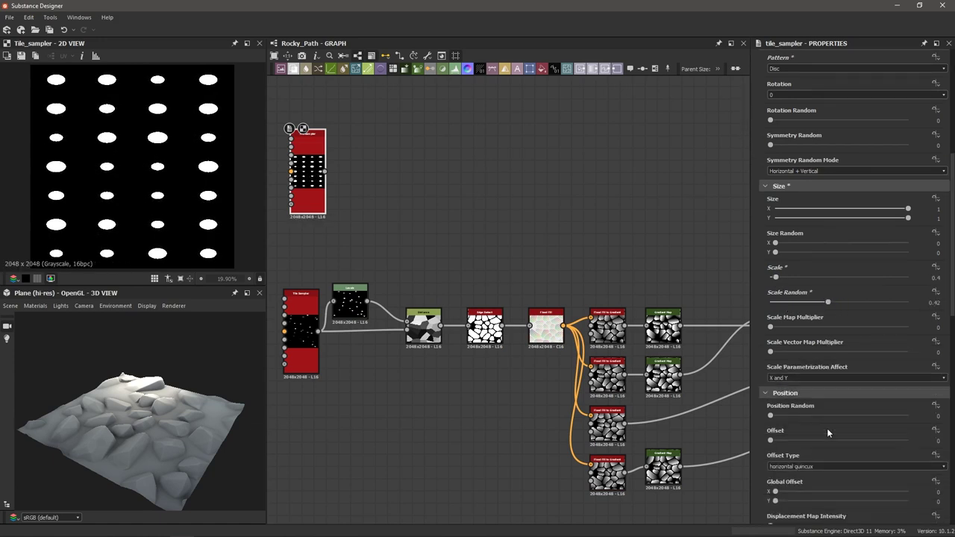
{"action": "left_click_drag", "start_coordinate": [772, 267], "coordinate": [822, 273]}
{"action": "left_click_drag", "start_coordinate": [776, 128], "coordinate": [774, 135]}
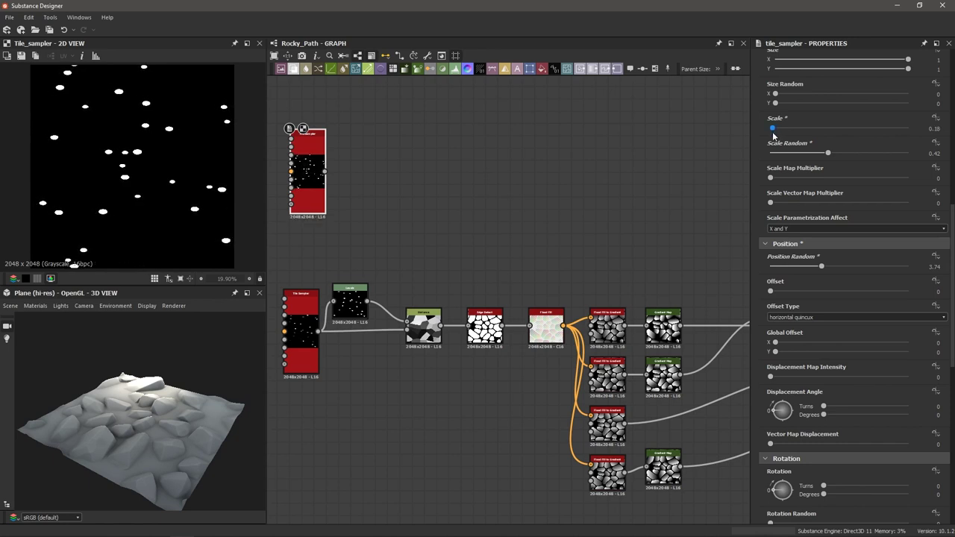
- Chain Levels and Distance nodes after the new Tile Sampler and connect the sampler to the Distance node's Source Input
{"action": "key", "text": "l"}
{"action": "scroll", "coordinate": [368, 185], "scroll_direction": "up", "scroll_amount": 3}
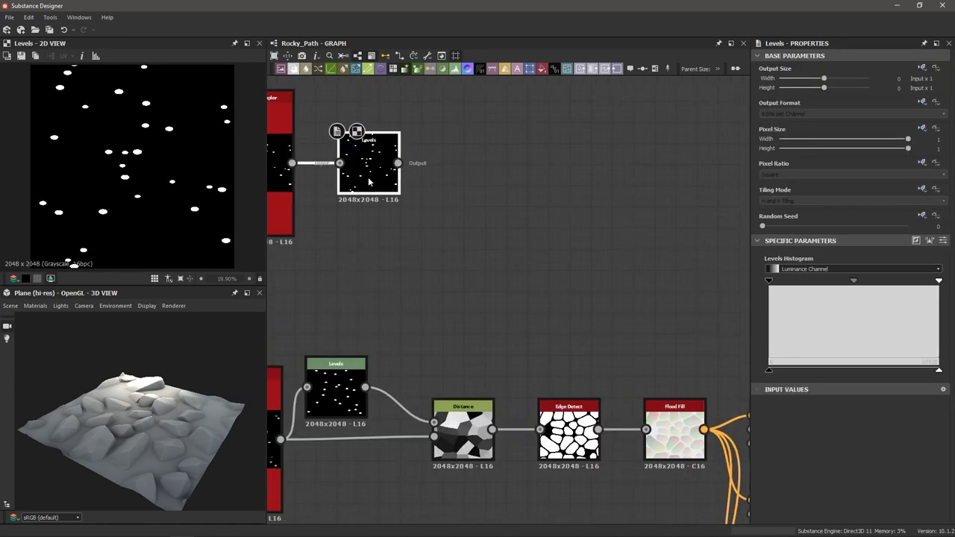
{"action": "scroll", "coordinate": [368, 185], "scroll_direction": "down", "scroll_amount": 1}
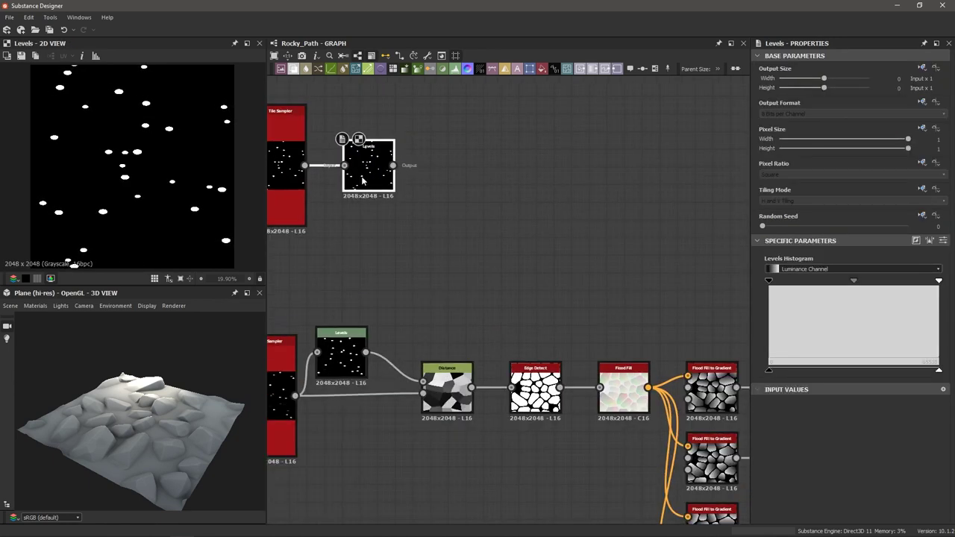
{"action": "key", "text": "d"}
{"action": "left_click_drag", "start_coordinate": [447, 171], "coordinate": [446, 181]}
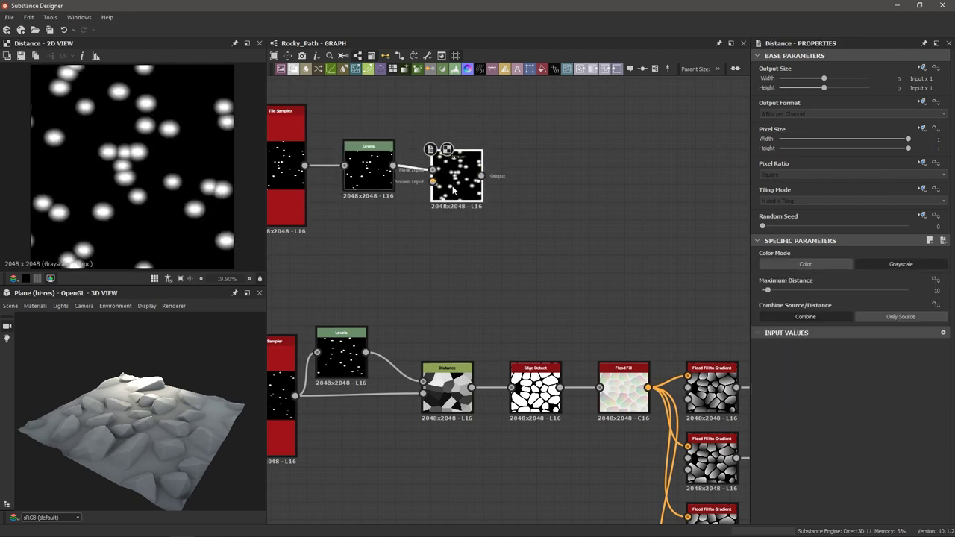
{"action": "left_click_drag", "start_coordinate": [327, 181], "coordinate": [433, 180]}
{"action": "left_click_drag", "start_coordinate": [369, 173], "coordinate": [378, 128]}
- Set the new Tile Sampler's Color Random to 1
{"action": "left_click", "coordinate": [287, 171]}
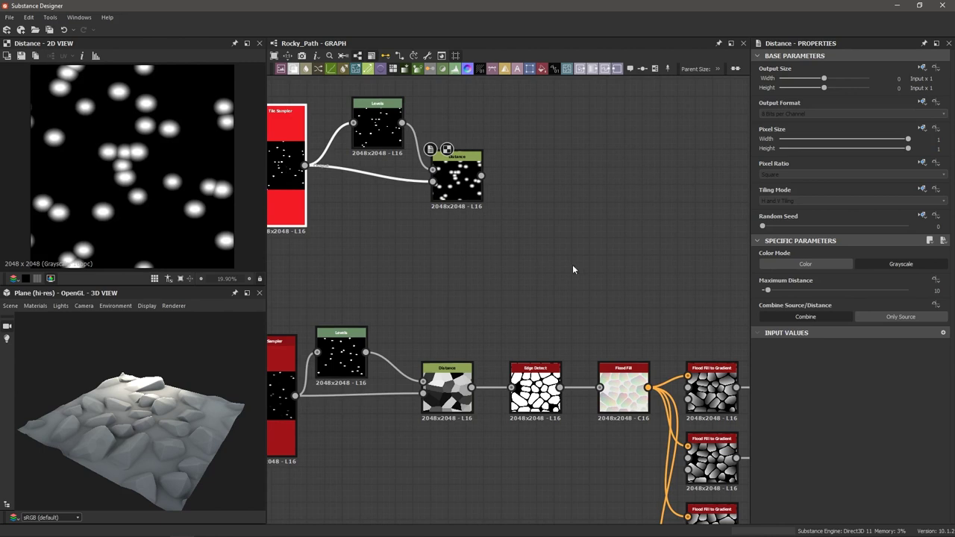
{"action": "scroll", "coordinate": [820, 338], "scroll_direction": "down", "scroll_amount": 15}
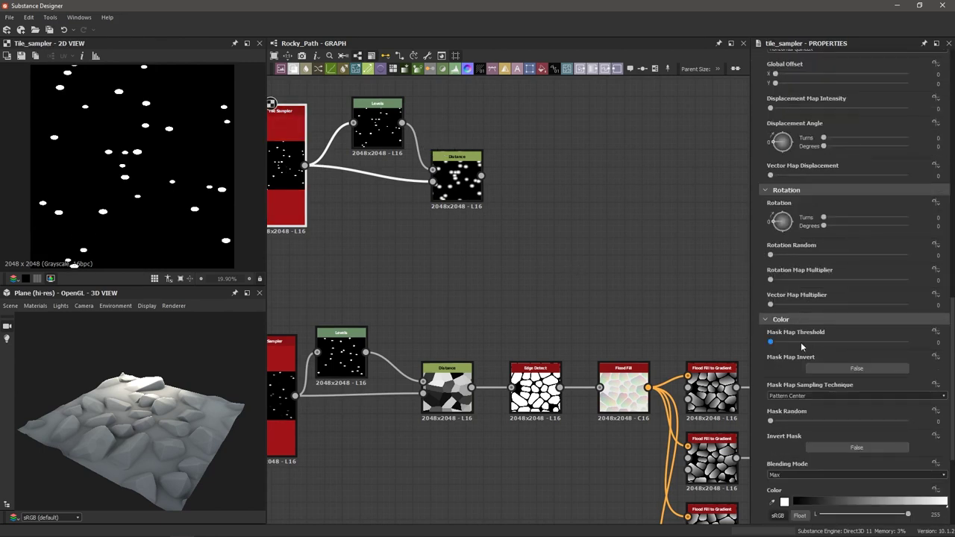
{"action": "scroll", "coordinate": [800, 343], "scroll_direction": "down", "scroll_amount": 5}
{"action": "left_click_drag", "start_coordinate": [771, 360], "coordinate": [952, 367]}
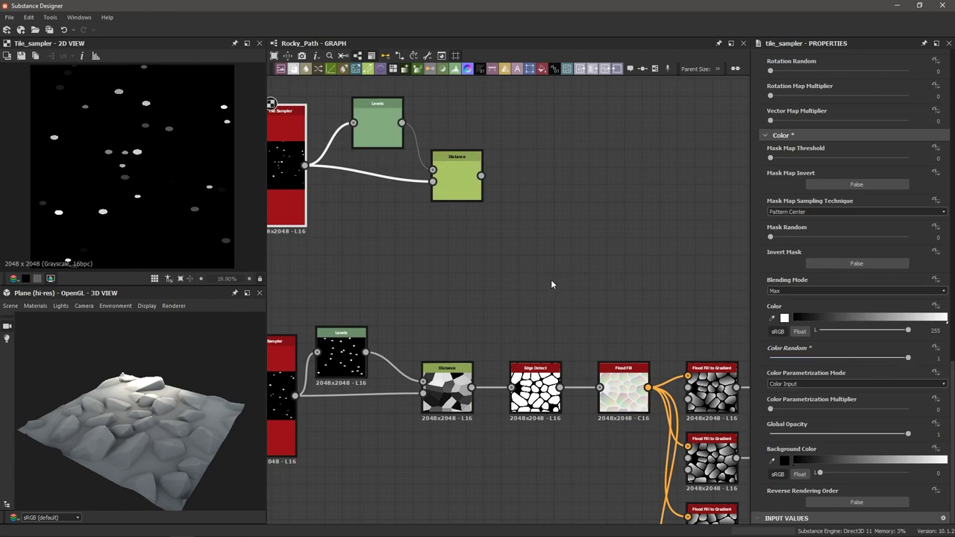
- Move the Levels input white point all the way to black and set the Distance node's Maximum Distance to 999
{"action": "left_click", "coordinate": [376, 125]}
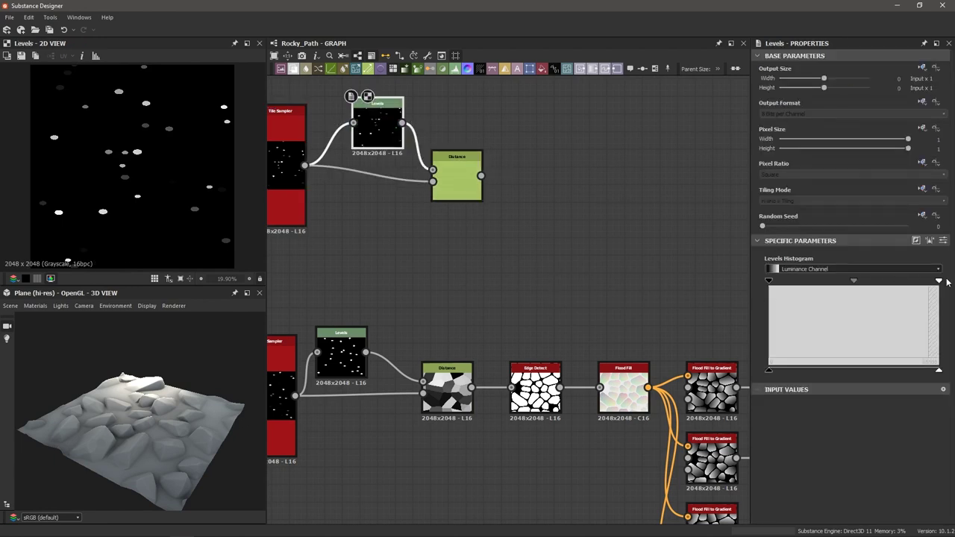
{"action": "left_click_drag", "start_coordinate": [940, 282], "coordinate": [701, 278]}
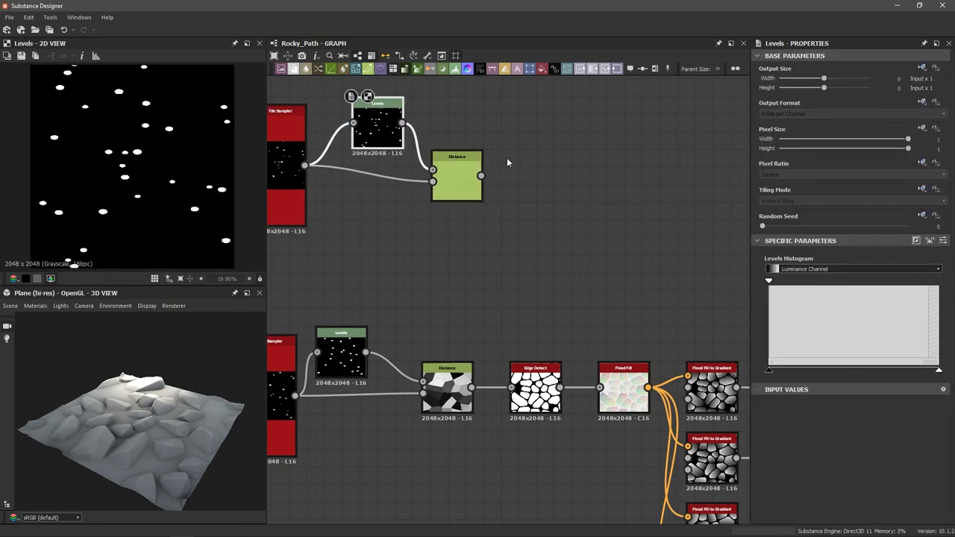
{"action": "left_click", "coordinate": [459, 190]}
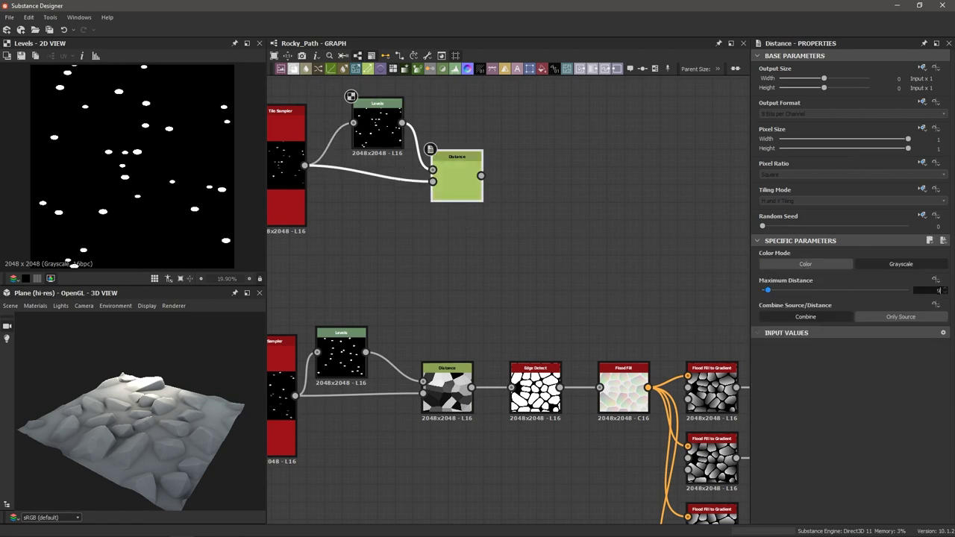
{"action": "key", "text": "Return"}
{"action": "double_click", "coordinate": [463, 194]}
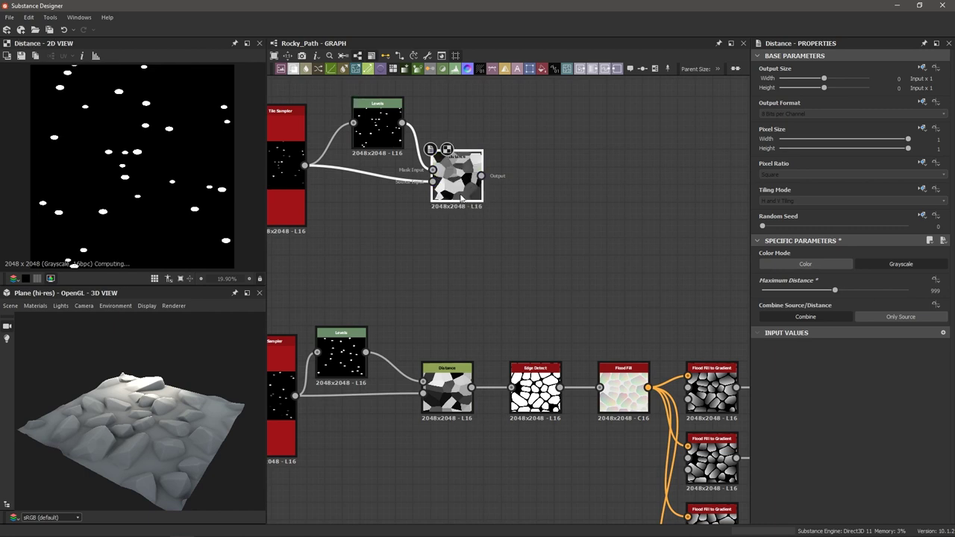
- Add an Edge Detect node after the new Distance node, set Edge Roundness to about 5.33 and increase Edge Width slightly
{"action": "middle_click_drag", "start_coordinate": [473, 209], "coordinate": [374, 205]}
{"action": "key", "text": "space"}
{"action": "type", "text": "edge"}
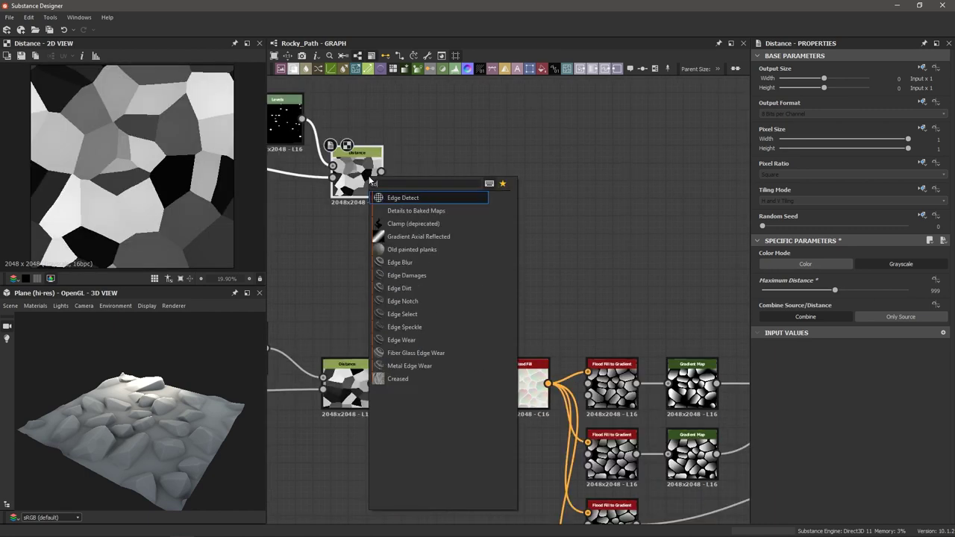
{"action": "key", "text": "Return"}
{"action": "left_click_drag", "start_coordinate": [799, 301], "coordinate": [811, 302]}
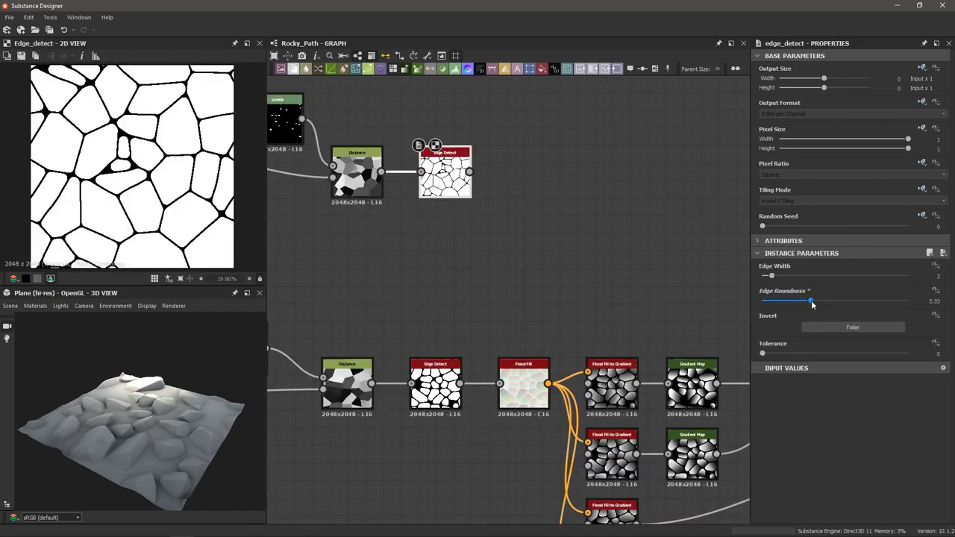
{"action": "left_click_drag", "start_coordinate": [773, 276], "coordinate": [779, 278]}
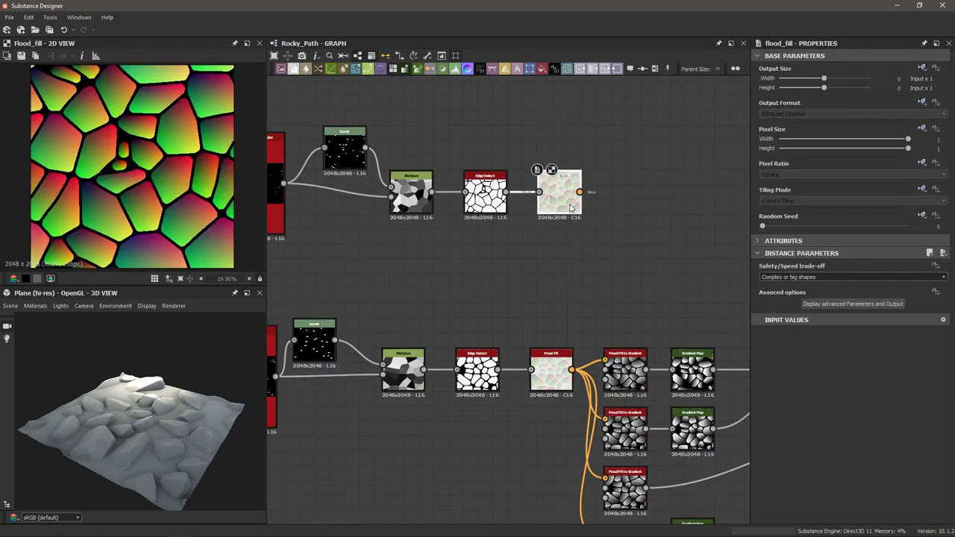
- Add a Flood Fill to Gradient node after the new layer's Flood Fill
{"action": "key", "text": "space"}
{"action": "type", "text": "flod"}
{"action": "key", "text": "BackSpace"}
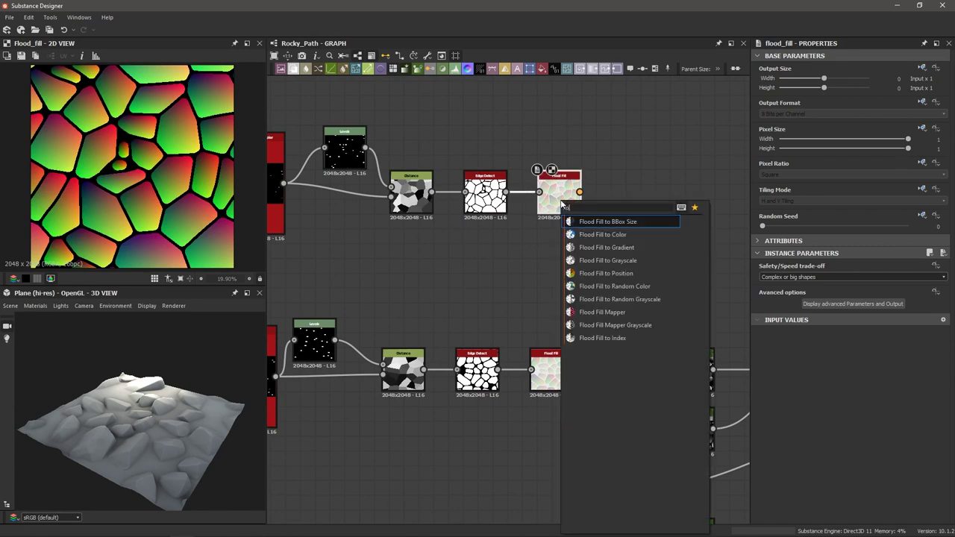
{"action": "left_click", "coordinate": [606, 247]}
{"action": "left_click_drag", "start_coordinate": [543, 191], "coordinate": [533, 145]}
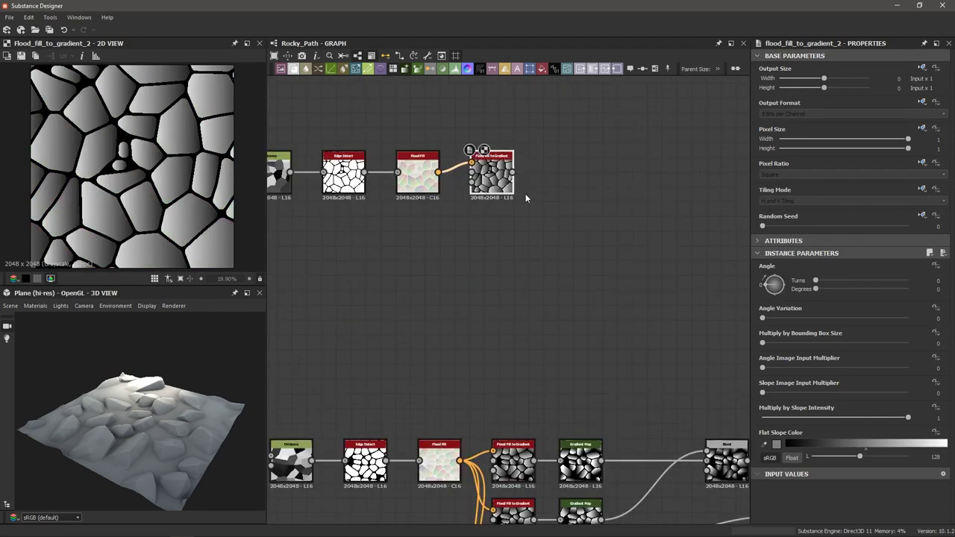
- Duplicate the Flood Fill to Gradient node below the original and set the original's Angle Variation to 1
{"action": "key", "text": "ctrl+d"}
{"action": "left_click_drag", "start_coordinate": [503, 311], "coordinate": [491, 249]}
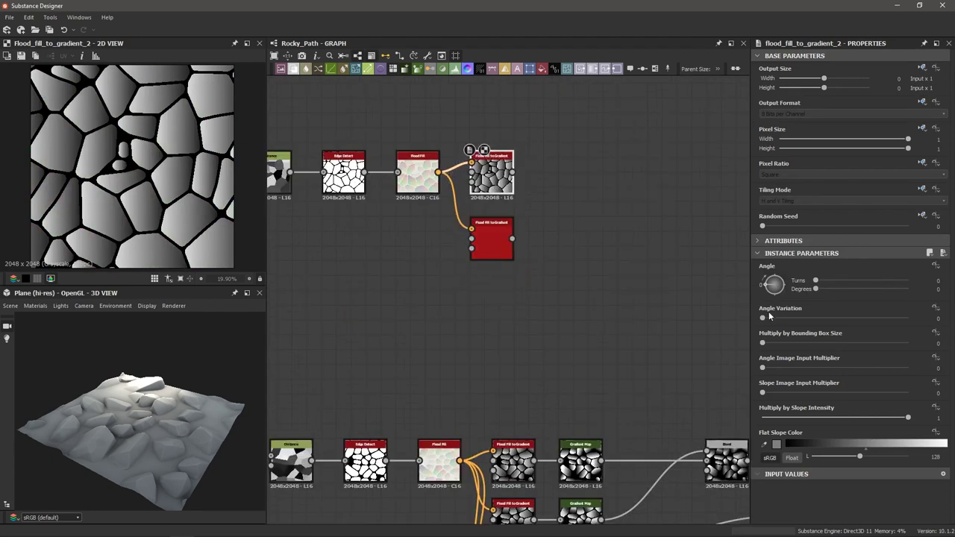
{"action": "left_click_drag", "start_coordinate": [771, 319], "coordinate": [951, 319]}
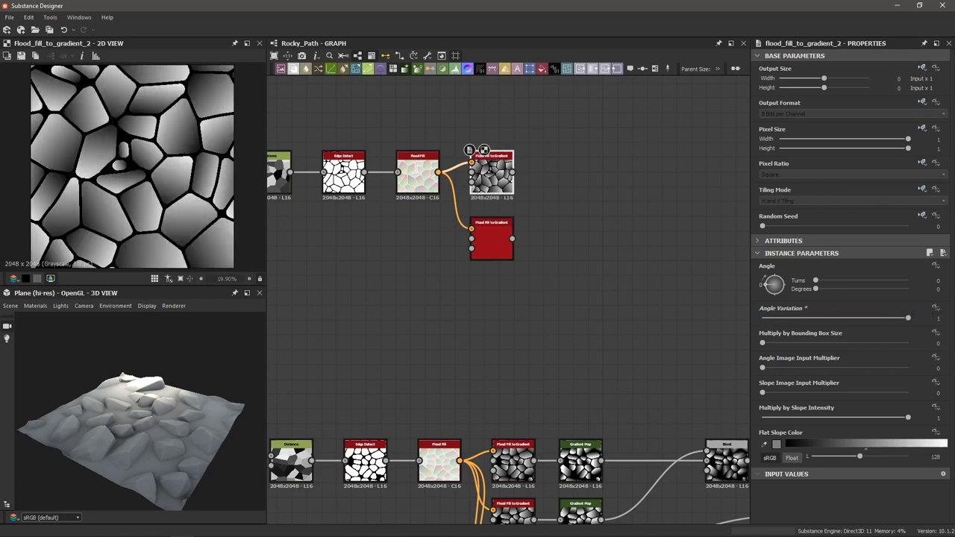
- Stack two more Flood Fill to Gradient copies for a total of four, setting the second node's Random Seed to 1
{"action": "left_click", "coordinate": [493, 241]}
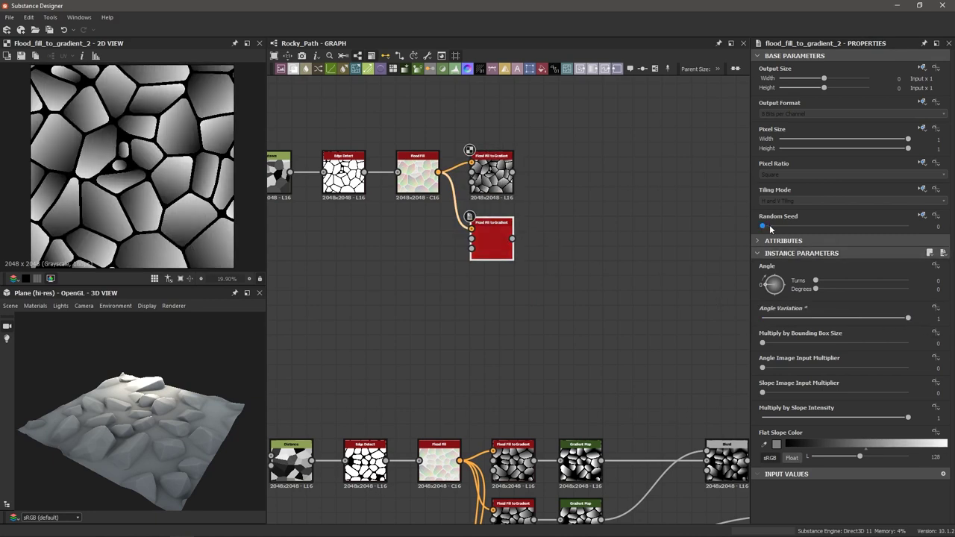
{"action": "key", "text": "ctrl+d"}
{"action": "left_click_drag", "start_coordinate": [500, 239], "coordinate": [500, 300]}
{"action": "left_click", "coordinate": [498, 299]}
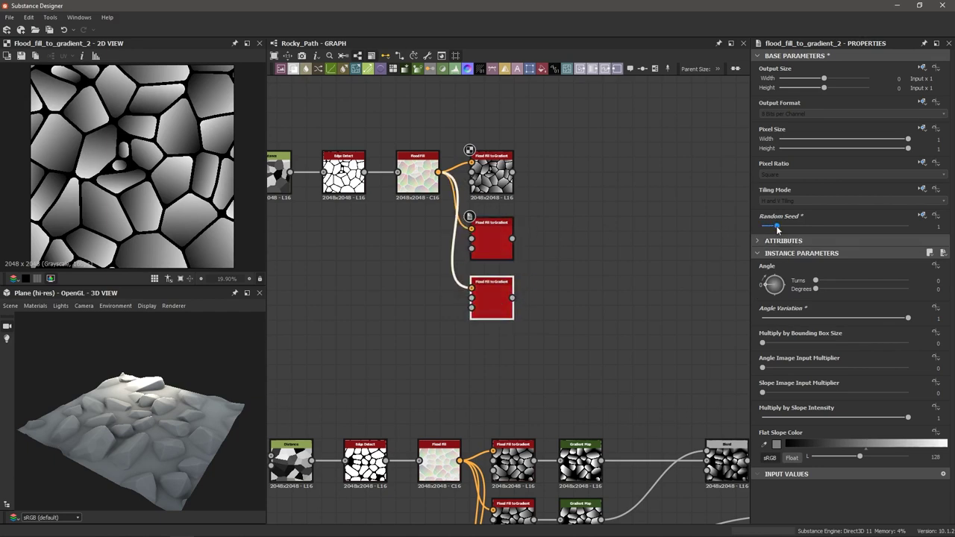
{"action": "key", "text": "ctrl+d"}
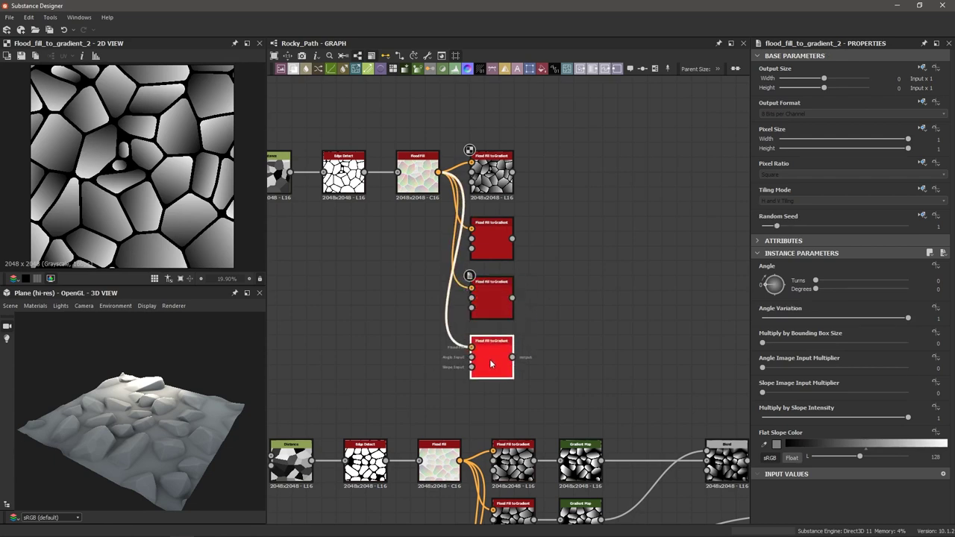
{"action": "left_click", "coordinate": [491, 360]}
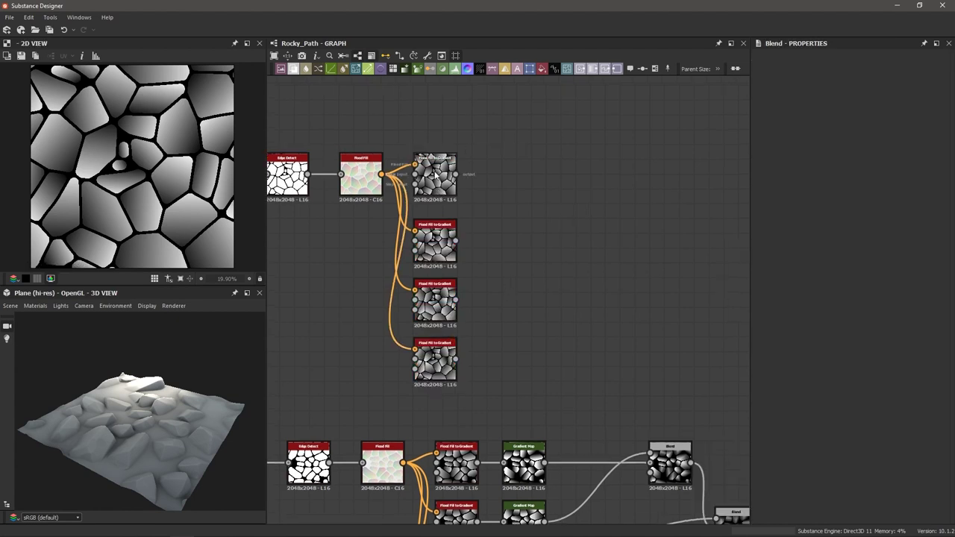
- Blend the first two Flood Fill to Gradient nodes using the Min (Darken) blending mode
{"action": "left_click", "coordinate": [435, 174]}
{"action": "key", "text": "b"}
{"action": "left_click_drag", "start_coordinate": [524, 184], "coordinate": [511, 239]}
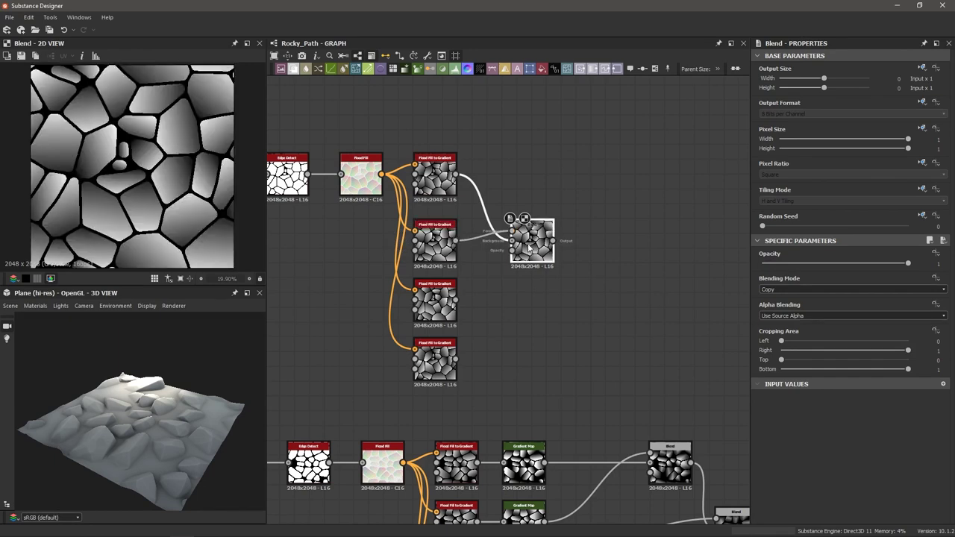
{"action": "left_click", "coordinate": [783, 291]}
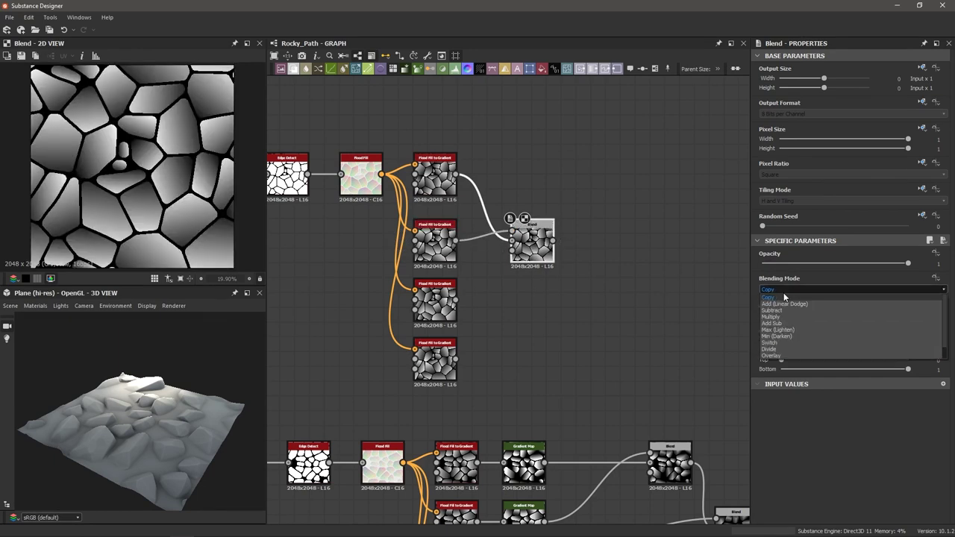
{"action": "left_click", "coordinate": [790, 337]}
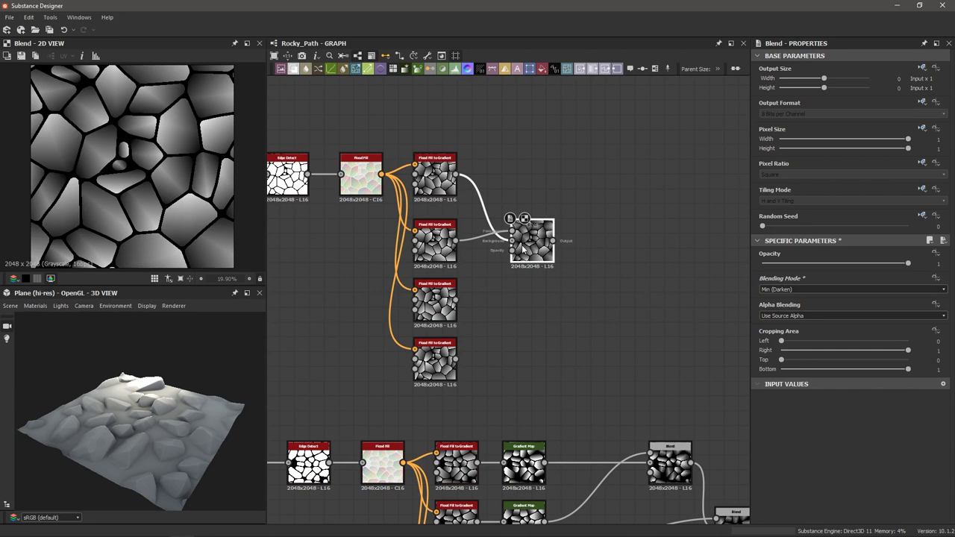
- Duplicate the Min (Darken) Blend and use the copy to combine the first Blend with the third Flood Fill to Gradient
{"action": "left_click_drag", "start_coordinate": [522, 250], "coordinate": [529, 249]}
{"action": "key", "text": "ctrl+d"}
{"action": "left_click", "coordinate": [510, 306]}
{"action": "left_click_drag", "start_coordinate": [511, 305], "coordinate": [579, 298]}
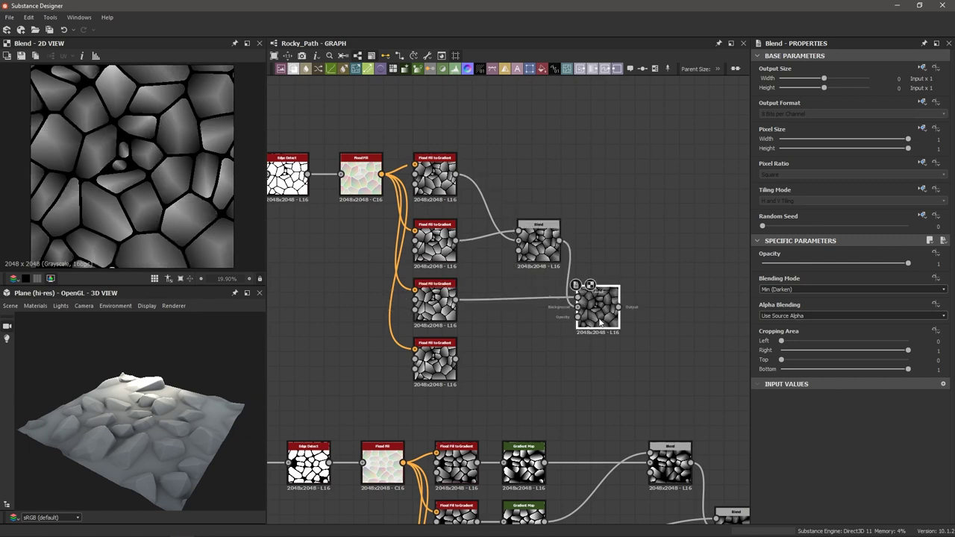
- Duplicate the Blend again, connecting the second Blend to its Background and the fourth Flood Fill to Gradient to its Foreground
{"action": "key", "text": "ctrl+d"}
{"action": "left_click_drag", "start_coordinate": [509, 301], "coordinate": [649, 380]}
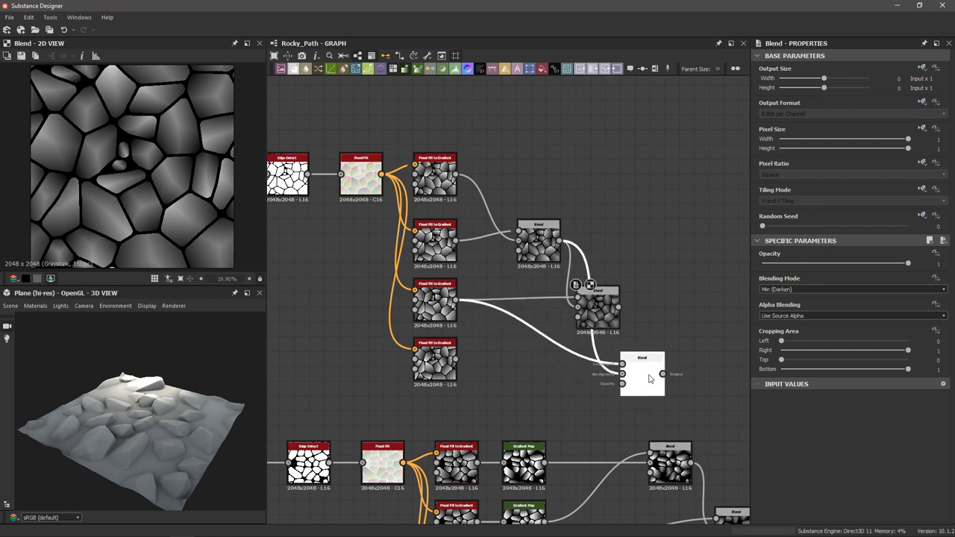
{"action": "left_click_drag", "start_coordinate": [618, 308], "coordinate": [622, 364]}
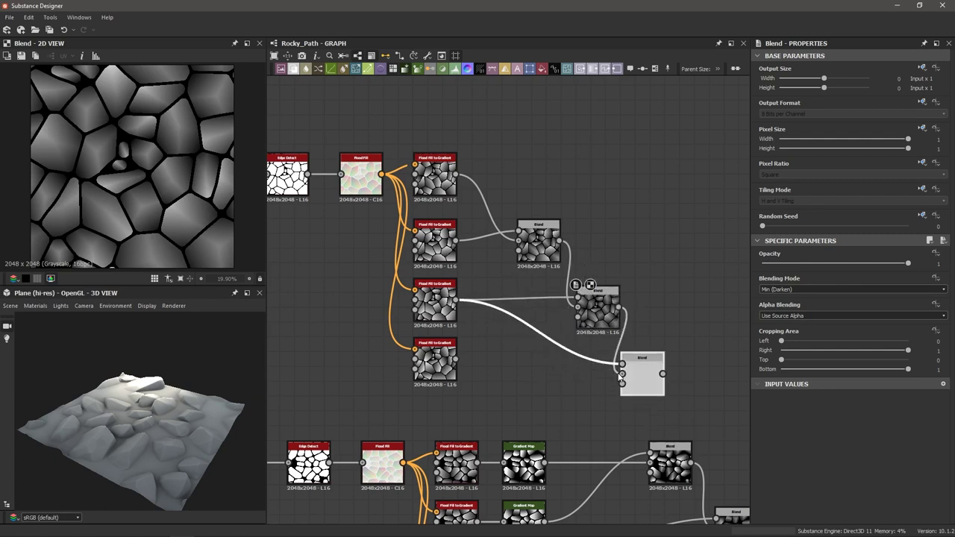
{"action": "left_click_drag", "start_coordinate": [456, 361], "coordinate": [623, 364]}
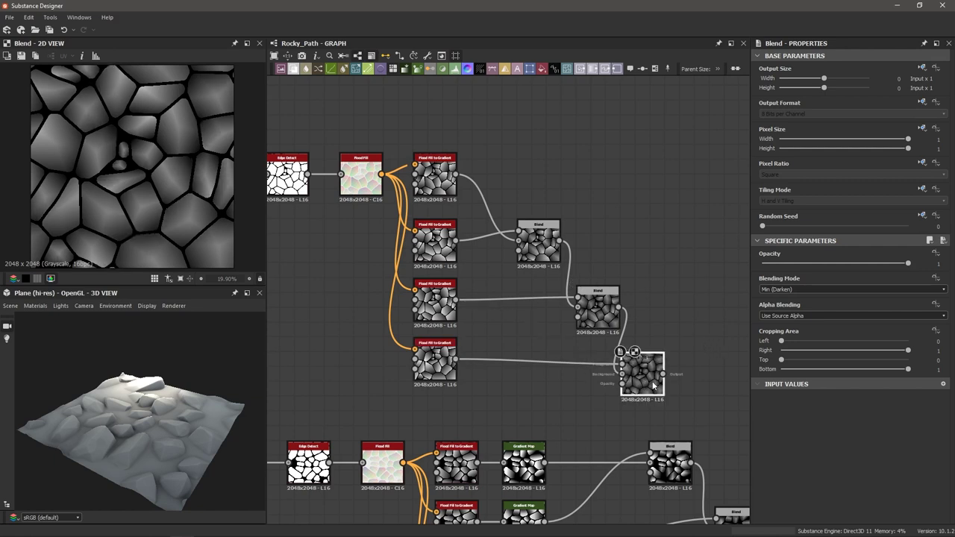
- Move the Blend that feeds the outputs above the graph and connect the new stone layer's last Blend to it to preview in 3D
{"action": "middle_click_drag", "start_coordinate": [652, 320], "coordinate": [503, 290]}
{"action": "scroll", "coordinate": [504, 289], "scroll_direction": "down", "scroll_amount": 2}
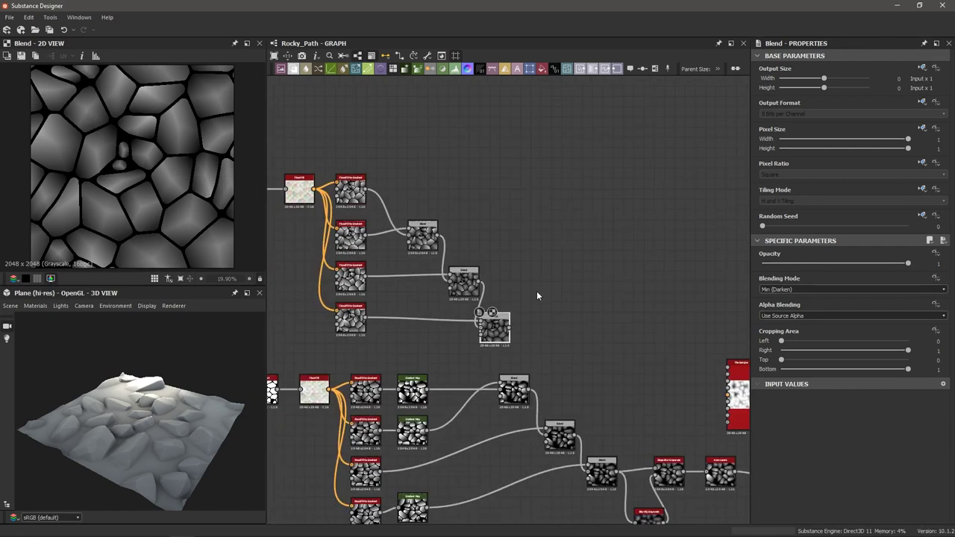
{"action": "scroll", "coordinate": [423, 248], "scroll_direction": "down", "scroll_amount": 1}
{"action": "middle_click_drag", "start_coordinate": [577, 281], "coordinate": [389, 245]}
{"action": "left_click_drag", "start_coordinate": [606, 408], "coordinate": [595, 182]}
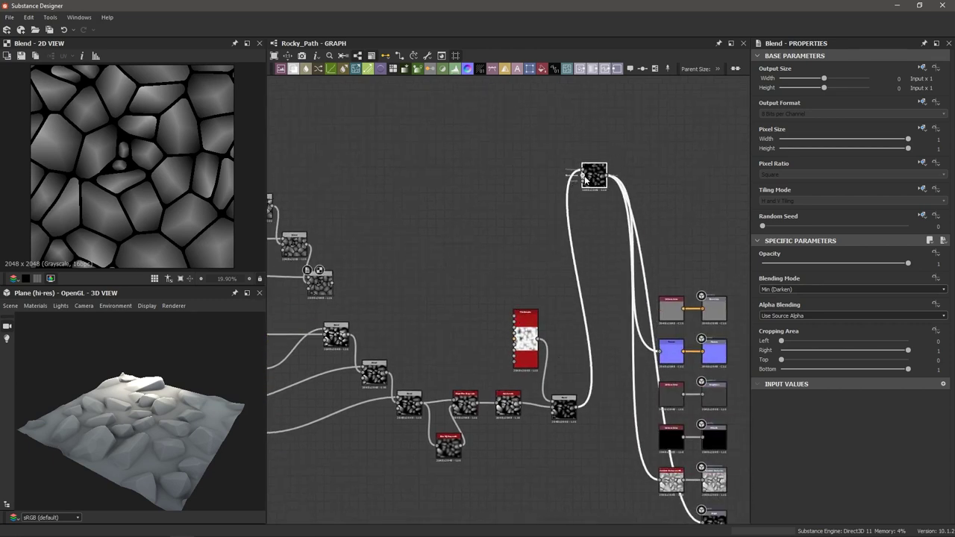
{"action": "scroll", "coordinate": [583, 176], "scroll_direction": "up", "scroll_amount": 5}
{"action": "middle_click_drag", "start_coordinate": [457, 162], "coordinate": [589, 174]}
{"action": "scroll", "coordinate": [551, 189], "scroll_direction": "down", "scroll_amount": 4}
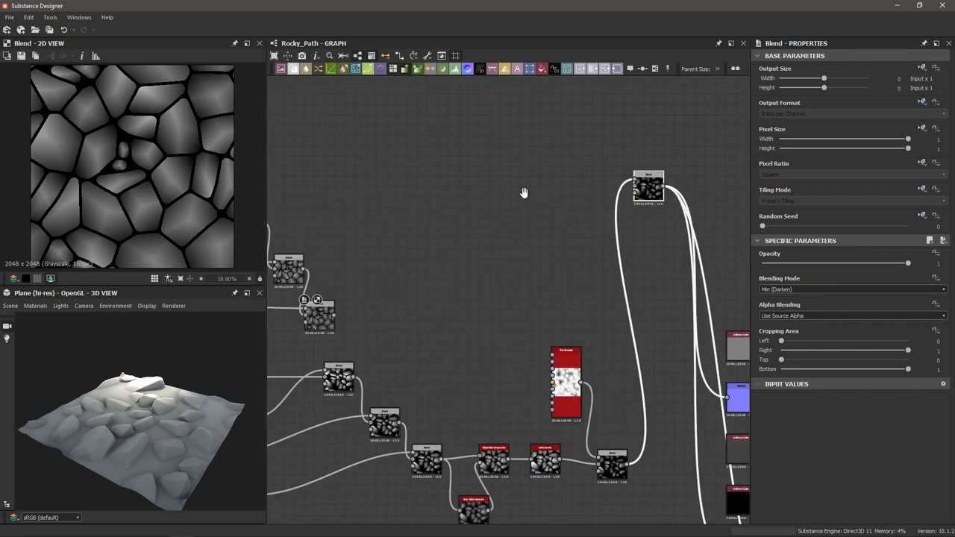
{"action": "middle_click_drag", "start_coordinate": [526, 197], "coordinate": [549, 218]}
{"action": "left_click_drag", "start_coordinate": [357, 338], "coordinate": [657, 202]}
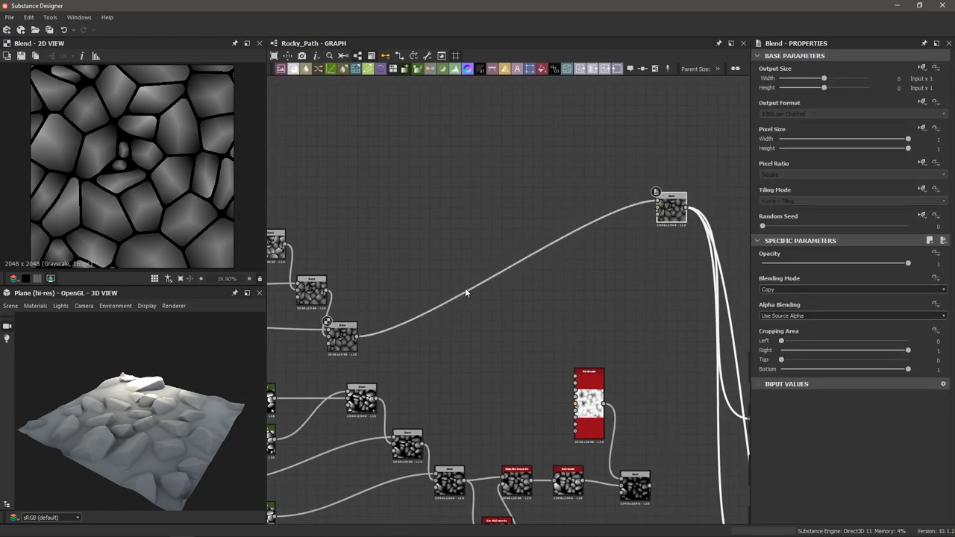
{"action": "left_click_drag", "start_coordinate": [171, 399], "coordinate": [181, 428]}
{"action": "scroll", "coordinate": [154, 433], "scroll_direction": "up", "scroll_amount": 3}
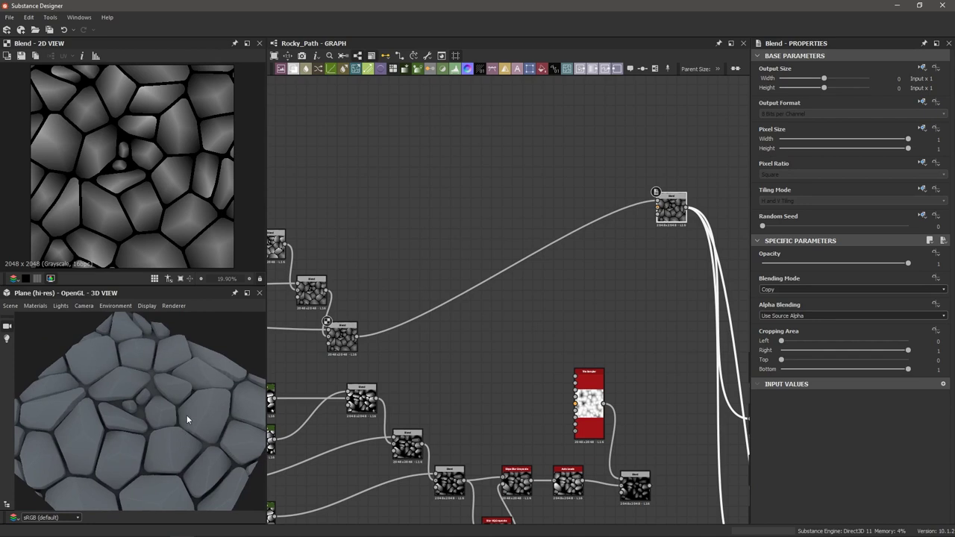
- Move the new stone layer's three Blend nodes away from the Flood Fill to Gradient nodes to make room between them
{"action": "scroll", "coordinate": [365, 278], "scroll_direction": "down", "scroll_amount": 5}
{"action": "left_click_drag", "start_coordinate": [301, 249], "coordinate": [461, 327]}
{"action": "key", "text": "f"}
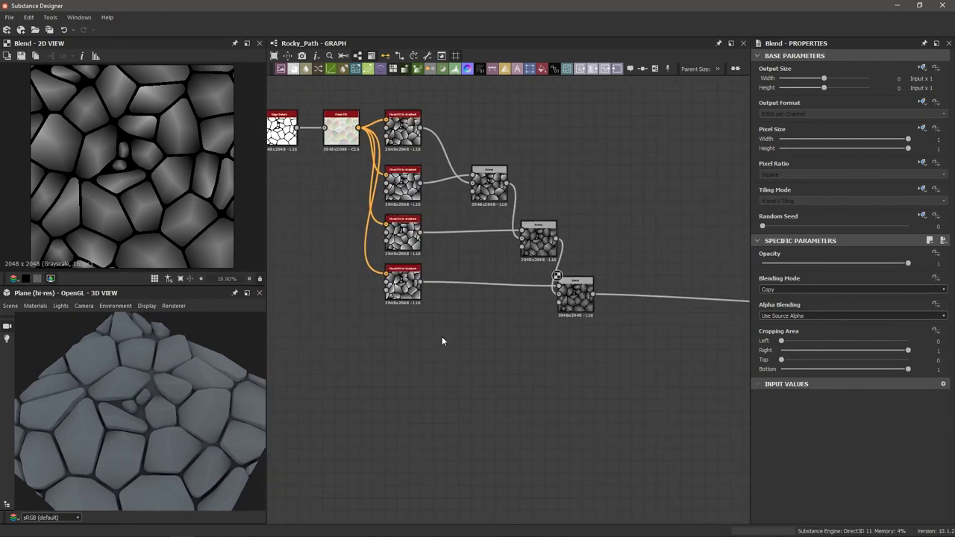
{"action": "left_click_drag", "start_coordinate": [494, 133], "coordinate": [680, 294]}
- Insert a grayscale Gradient Map between the first Flood Fill to Gradient and its Blend, moving its white and black keys inward
{"action": "left_click", "coordinate": [483, 212]}
{"action": "scroll", "coordinate": [463, 224], "scroll_direction": "up", "scroll_amount": 3}
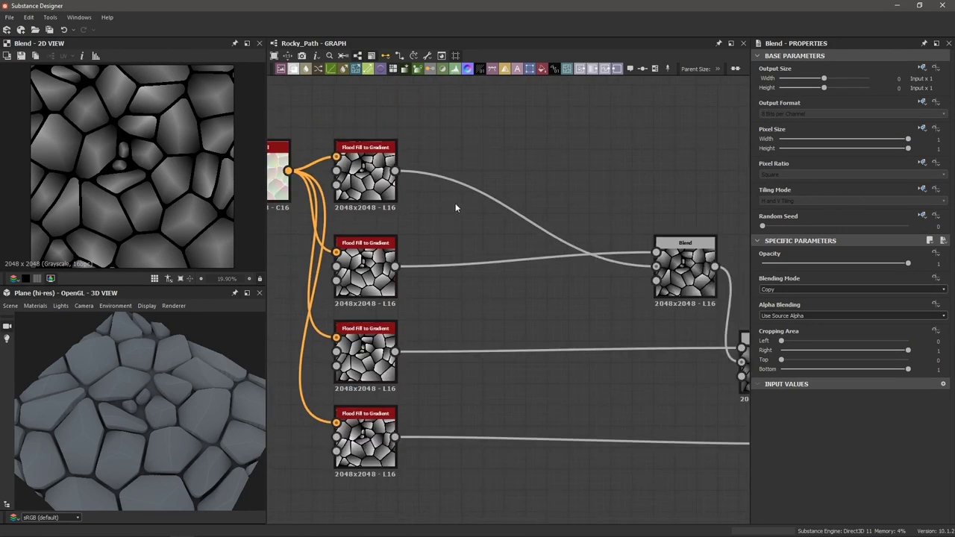
{"action": "key", "text": "g"}
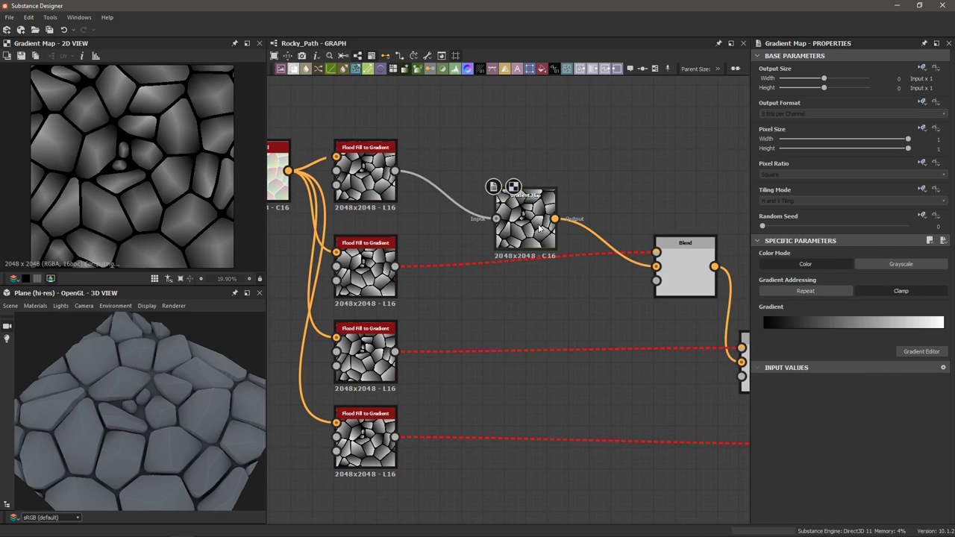
{"action": "left_click", "coordinate": [877, 264]}
{"action": "left_click", "coordinate": [915, 329]}
{"action": "left_click_drag", "start_coordinate": [912, 330], "coordinate": [874, 329]}
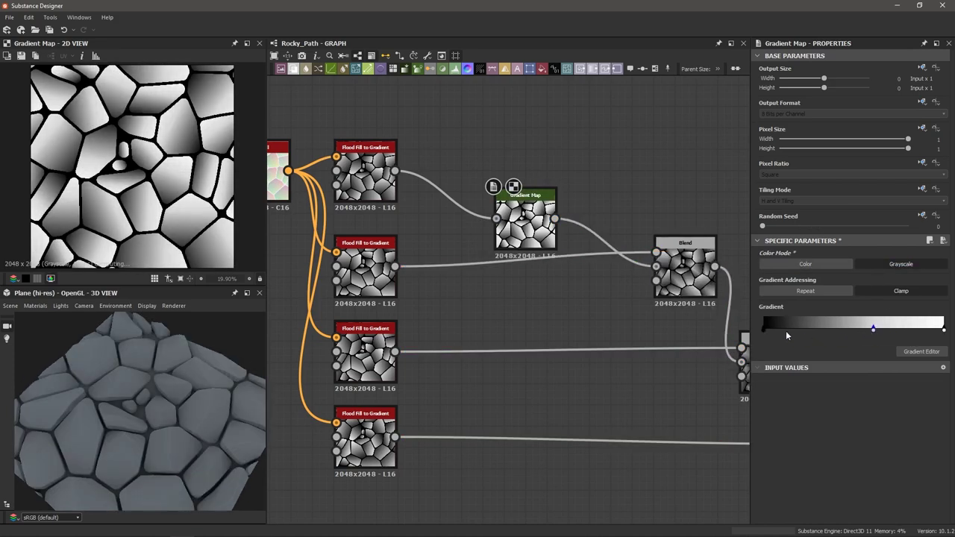
{"action": "left_click_drag", "start_coordinate": [763, 329], "coordinate": [792, 330]}
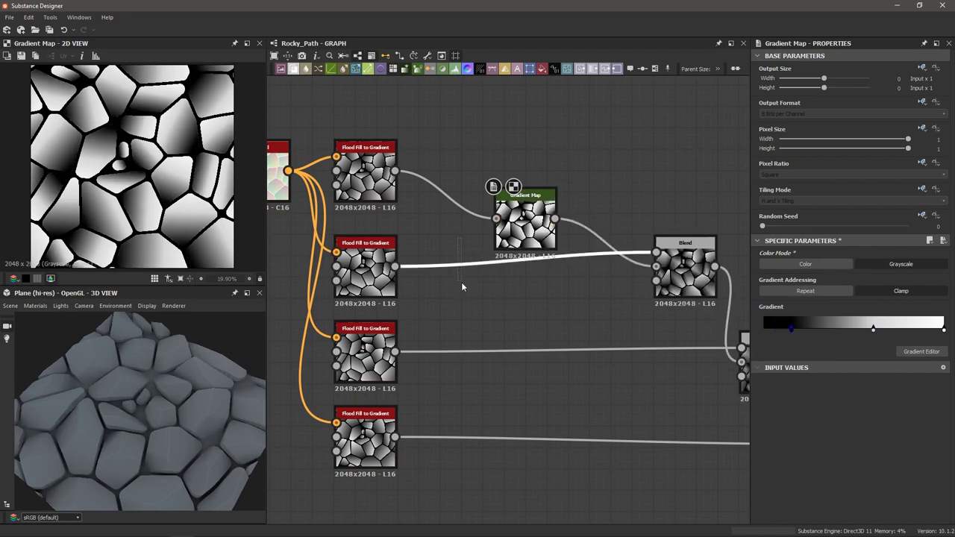
- Insert a grayscale Gradient Map after the second Flood Fill to Gradient and shift its white and black keys slightly inward
{"action": "left_click_drag", "start_coordinate": [456, 260], "coordinate": [464, 282]}
{"action": "key", "text": "g"}
{"action": "left_click_drag", "start_coordinate": [524, 269], "coordinate": [514, 289]}
{"action": "left_click", "coordinate": [875, 265]}
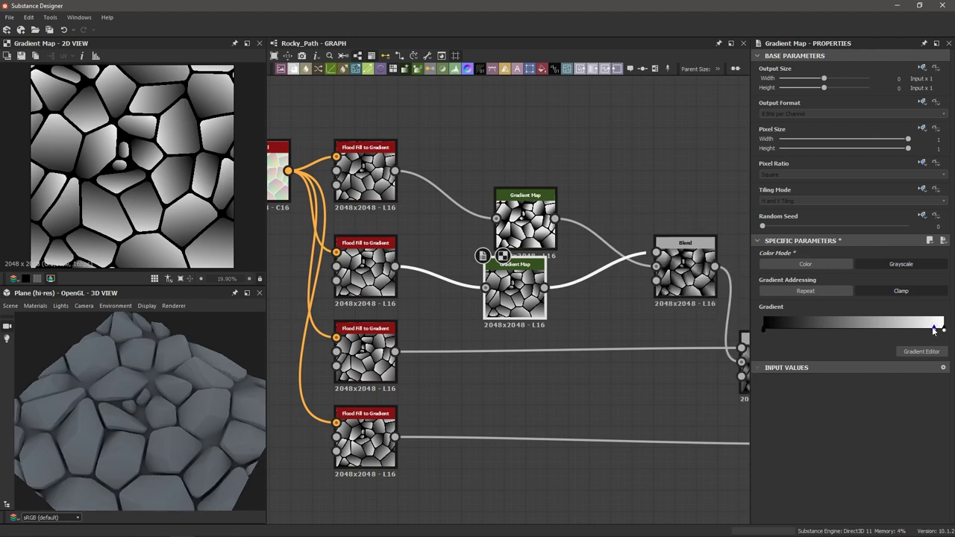
{"action": "left_click_drag", "start_coordinate": [934, 329], "coordinate": [899, 330]}
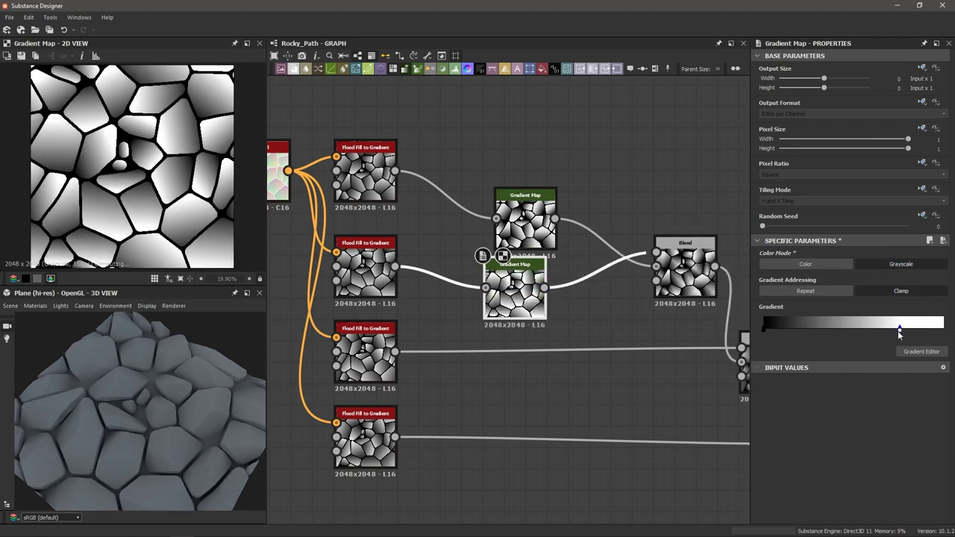
{"action": "mouse_move", "coordinate": [761, 329]}
{"action": "left_mouse_down"}
{"action": "mouse_move", "coordinate": [783, 333]}
{"action": "mouse_move", "coordinate": [774, 332]}
{"action": "left_mouse_up"}
- Insert a grayscale Gradient Map after the third Flood Fill to Gradient and move its black key inward to darken the slopes
{"action": "key", "text": "g"}
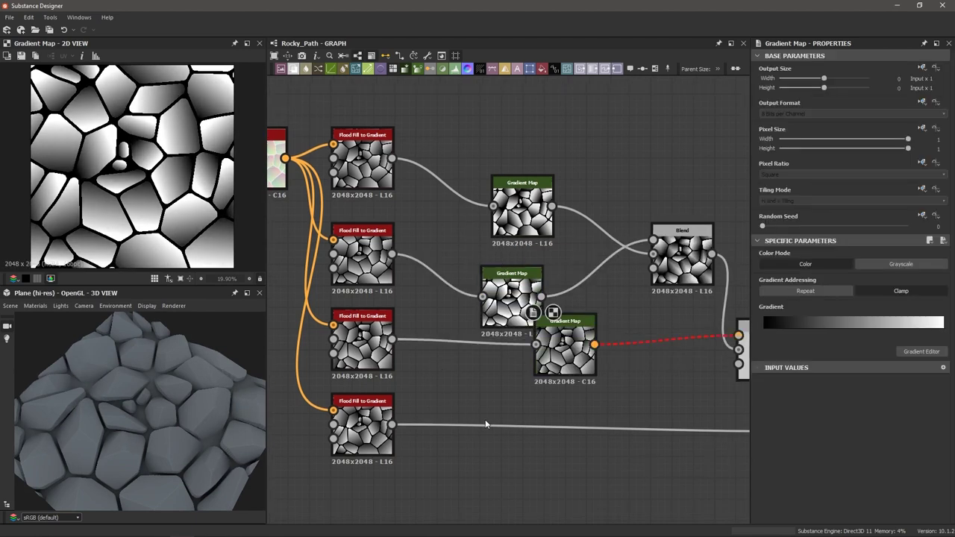
{"action": "left_click_drag", "start_coordinate": [561, 357], "coordinate": [508, 392]}
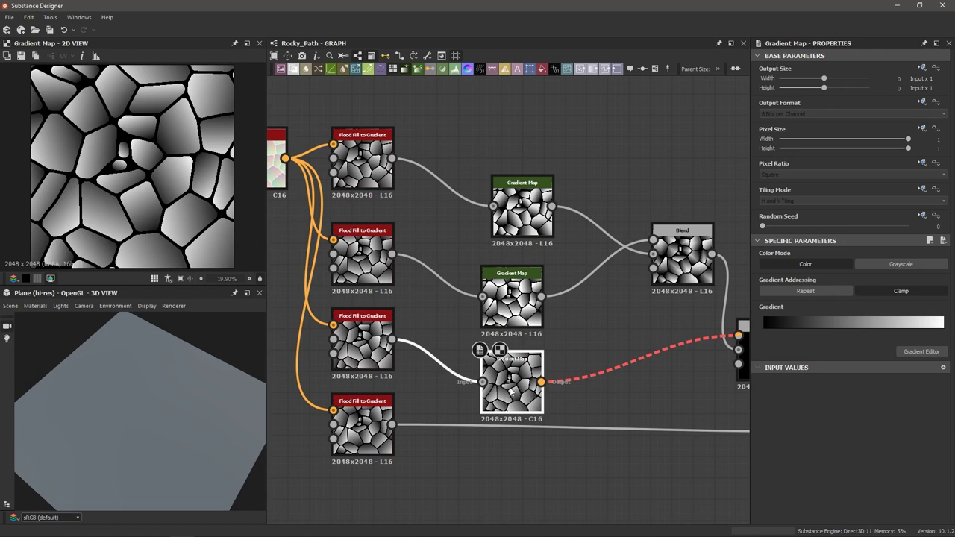
{"action": "left_click", "coordinate": [885, 264]}
{"action": "mouse_move", "coordinate": [802, 328]}
{"action": "left_mouse_down"}
{"action": "mouse_move", "coordinate": [765, 329]}
{"action": "mouse_move", "coordinate": [801, 338]}
{"action": "left_mouse_up"}
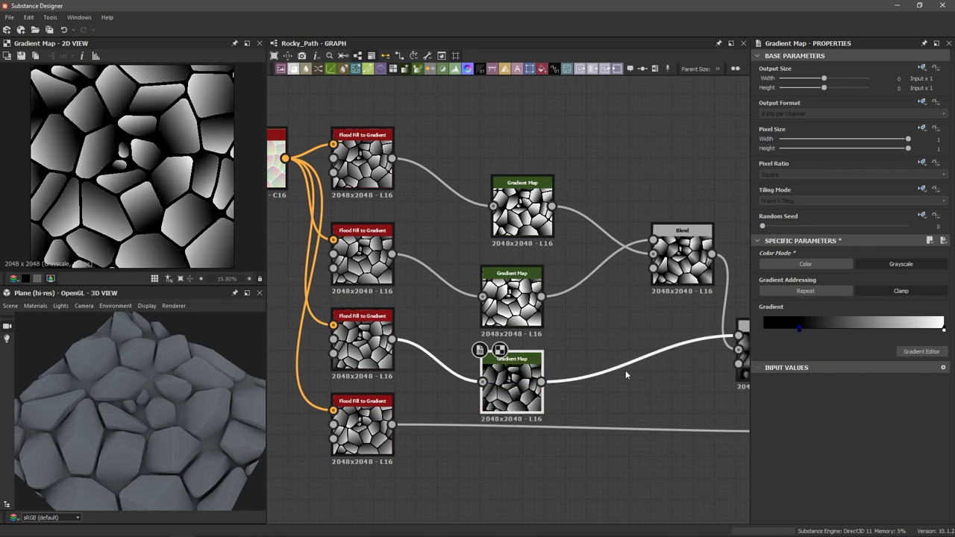
- Insert a Slope Blur Grayscale node after the new stone layer's last Blend
{"action": "scroll", "coordinate": [625, 371], "scroll_direction": "down", "scroll_amount": 1}
{"action": "middle_click_drag", "start_coordinate": [661, 353], "coordinate": [350, 306]}
{"action": "middle_click_drag", "start_coordinate": [621, 327], "coordinate": [561, 299]}
{"action": "scroll", "coordinate": [545, 304], "scroll_direction": "down", "scroll_amount": 1}
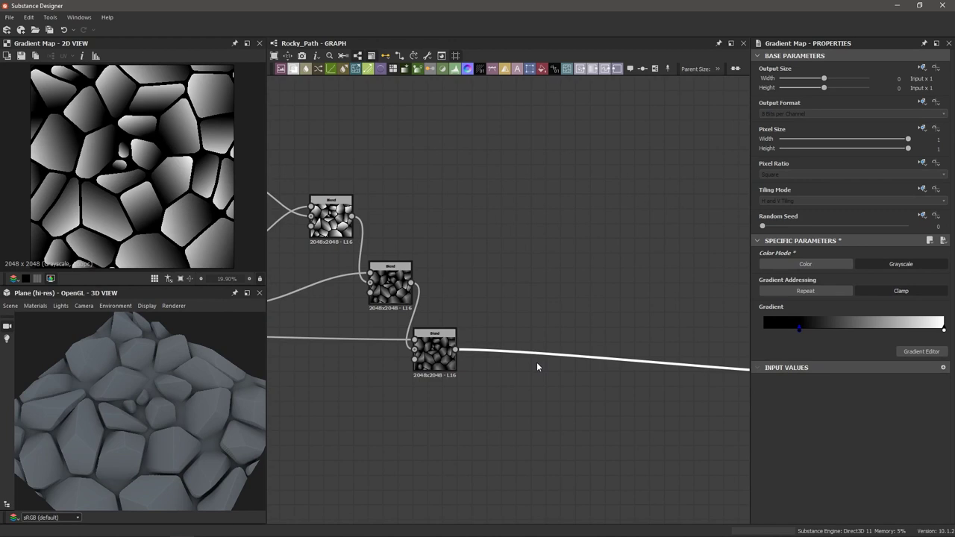
{"action": "key", "text": "s"}
{"action": "left_click_drag", "start_coordinate": [670, 366], "coordinate": [627, 349]}
- Insert a Blur HQ Grayscale node between the last Blend and the Slope Blur Grayscale, placing it below the connection
{"action": "left_click", "coordinate": [502, 348]}
{"action": "key", "text": "b"}
{"action": "scroll", "coordinate": [511, 360], "scroll_direction": "up", "scroll_amount": 3}
{"action": "left_click_drag", "start_coordinate": [512, 354], "coordinate": [487, 453]}
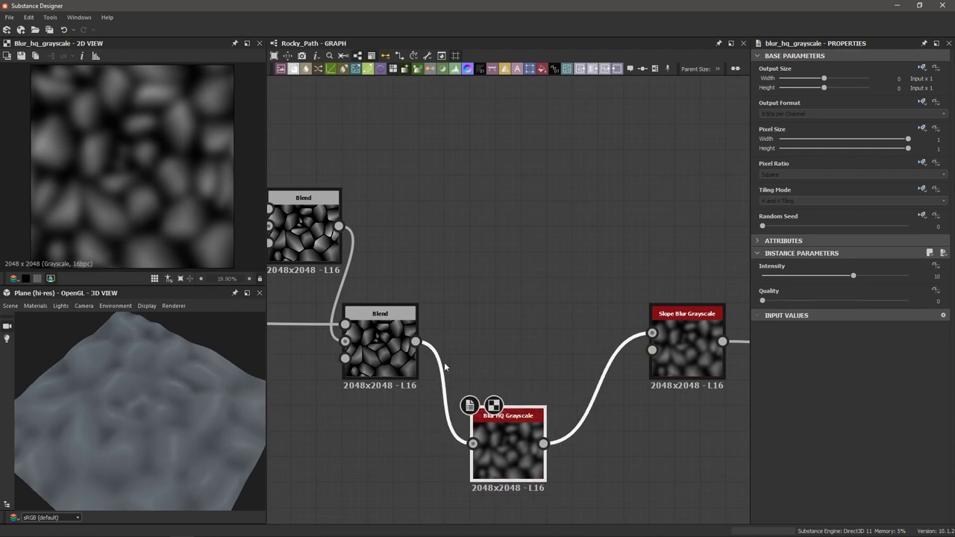
- Wire the last Blend directly into the Slope Blur Grayscale, use the Blur HQ Grayscale as its slope input, and set Samples to 32 and Intensity to 2.23
{"action": "left_click_drag", "start_coordinate": [416, 342], "coordinate": [652, 333]}
{"action": "left_click_drag", "start_coordinate": [543, 444], "coordinate": [652, 349]}
{"action": "left_click", "coordinate": [694, 352]}
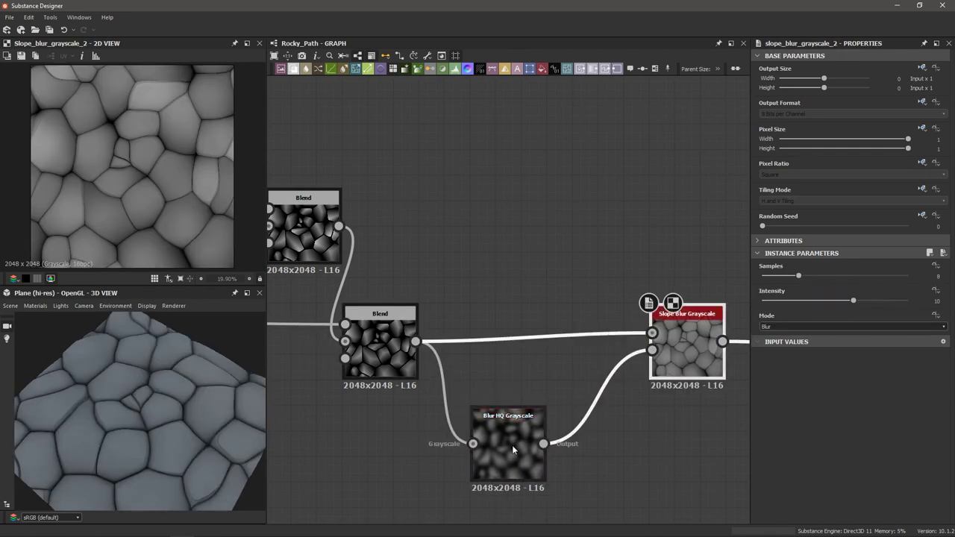
{"action": "left_click", "coordinate": [808, 277]}
{"action": "left_click_drag", "start_coordinate": [854, 301], "coordinate": [782, 303]}
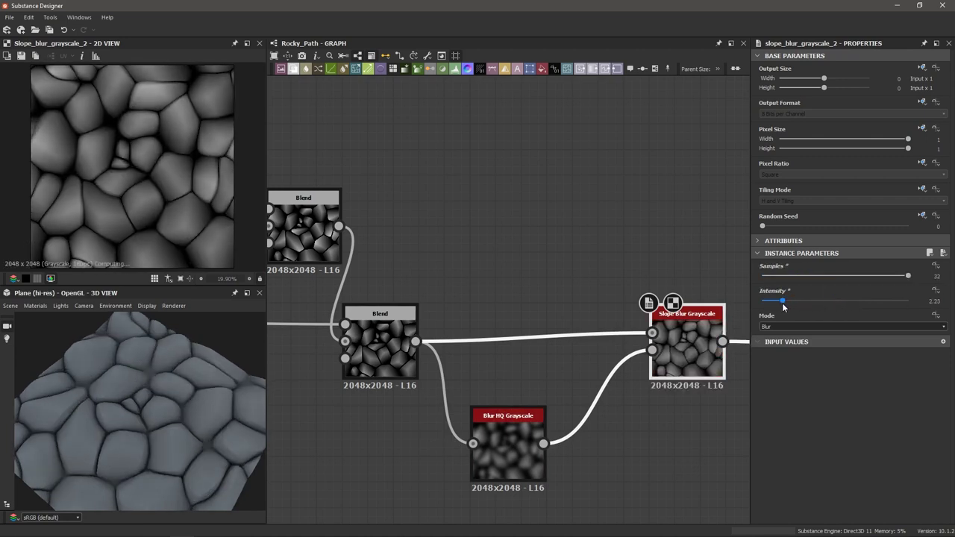
- Set the Blur HQ Grayscale's Intensity to about 10.94 and the Slope Blur Grayscale's Intensity to 1.03, checking the stones in 3D
{"action": "left_click", "coordinate": [513, 445]}
{"action": "left_click_drag", "start_coordinate": [827, 279], "coordinate": [862, 280]}
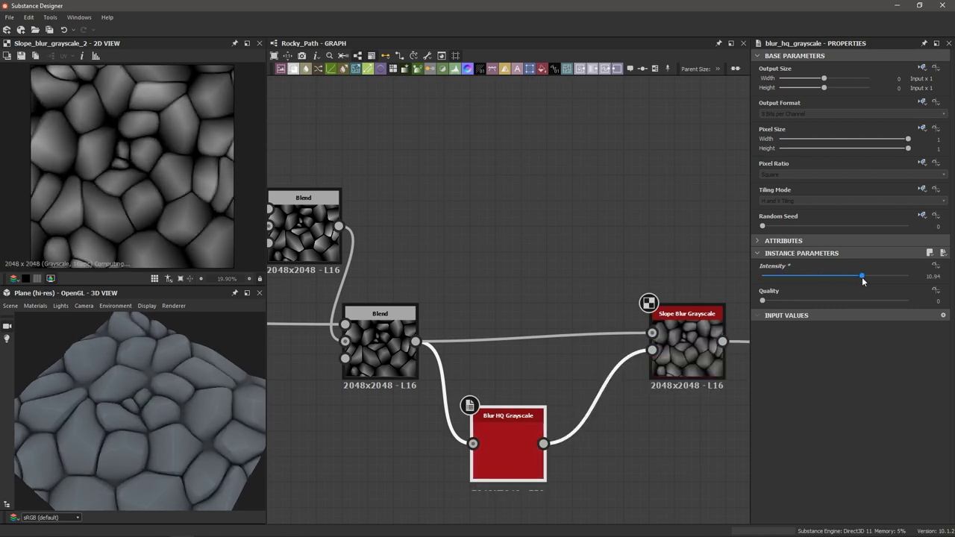
{"action": "left_click_drag", "start_coordinate": [224, 426], "coordinate": [144, 444]}
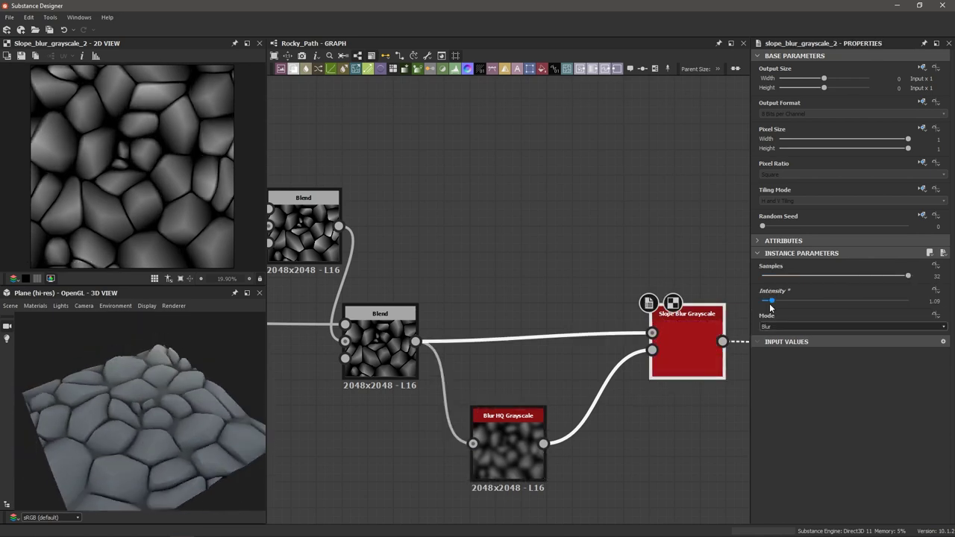
{"action": "left_click_drag", "start_coordinate": [771, 307], "coordinate": [773, 305]}
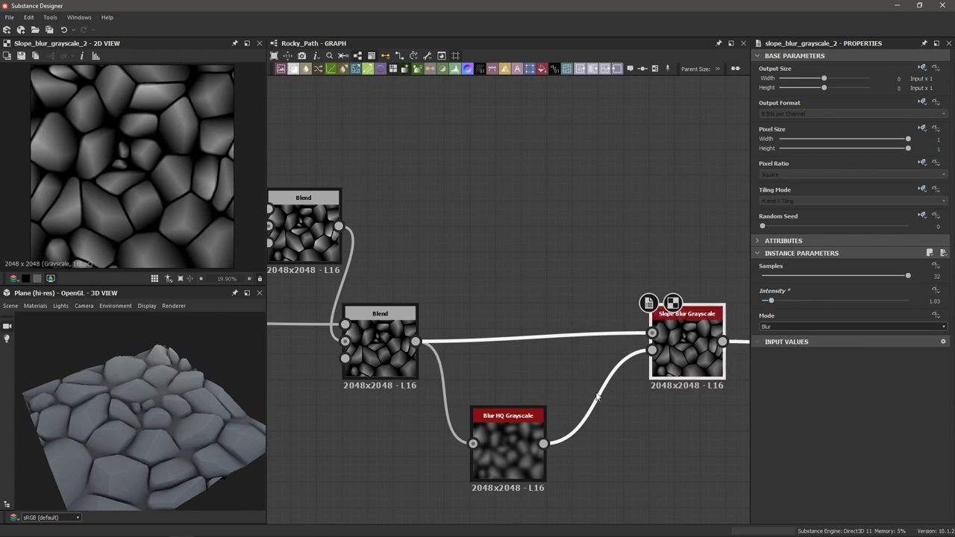
{"action": "scroll", "coordinate": [613, 390], "scroll_direction": "down", "scroll_amount": 5}
{"action": "left_click_drag", "start_coordinate": [214, 408], "coordinate": [188, 409]}
{"action": "left_click_drag", "start_coordinate": [91, 423], "coordinate": [147, 405]}
{"action": "scroll", "coordinate": [367, 430], "scroll_direction": "down", "scroll_amount": 3}
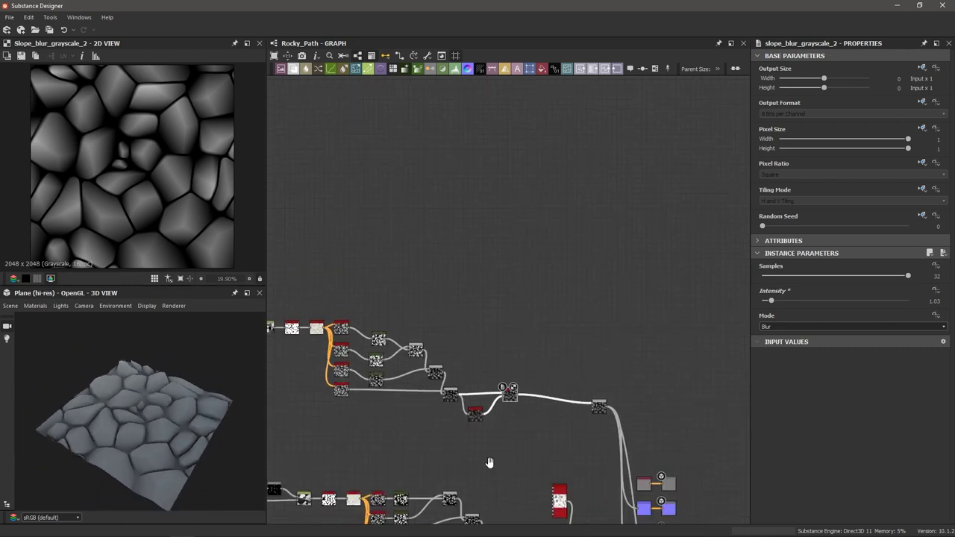
- Move the final Blend node down so it sits beside the output nodes, below the Slope Blur Grayscale
{"action": "middle_click_drag", "start_coordinate": [490, 458], "coordinate": [436, 411]}
{"action": "left_click_drag", "start_coordinate": [565, 348], "coordinate": [569, 452]}
{"action": "scroll", "coordinate": [556, 476], "scroll_direction": "up", "scroll_amount": 3}
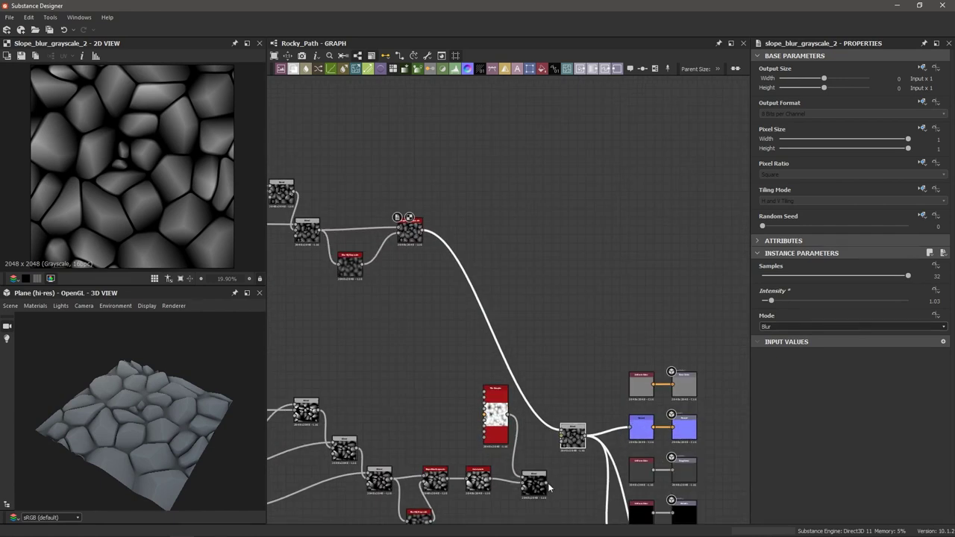
- Feed the first stone layer's Subtract Blend into the final Blend and inspect that layer in the 3D preview
{"action": "scroll", "coordinate": [549, 484], "scroll_direction": "up", "scroll_amount": 2}
{"action": "left_click_drag", "start_coordinate": [545, 486], "coordinate": [571, 403]}
{"action": "scroll", "coordinate": [162, 433], "scroll_direction": "up", "scroll_amount": 5}
{"action": "left_click_drag", "start_coordinate": [162, 433], "coordinate": [137, 458]}
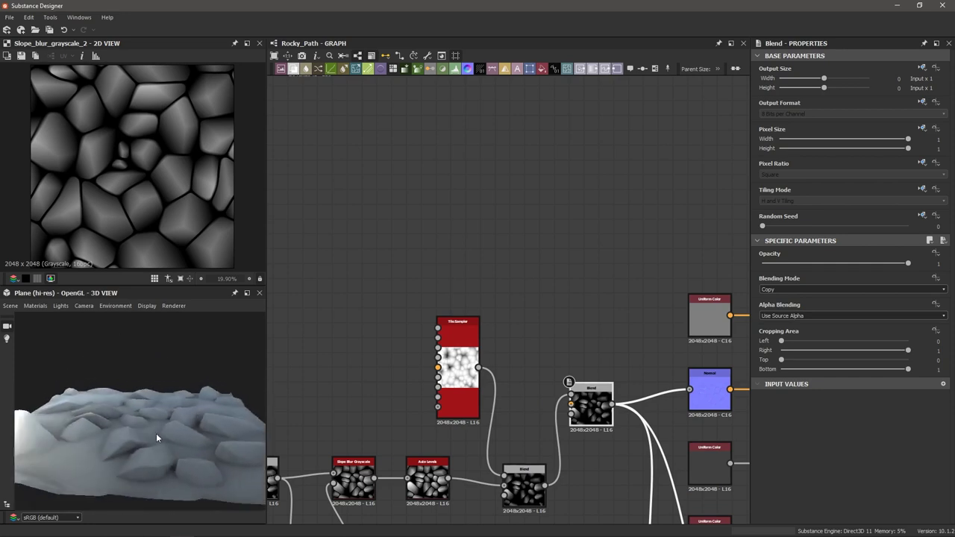
- Reconnect the new stone layer's Slope Blur Grayscale to the final Blend and view it in 3D again
{"action": "scroll", "coordinate": [380, 415], "scroll_direction": "down", "scroll_amount": 2}
{"action": "middle_click_drag", "start_coordinate": [380, 415], "coordinate": [490, 514]}
{"action": "left_click_drag", "start_coordinate": [456, 259], "coordinate": [623, 500]}
{"action": "left_click_drag", "start_coordinate": [145, 427], "coordinate": [163, 440]}
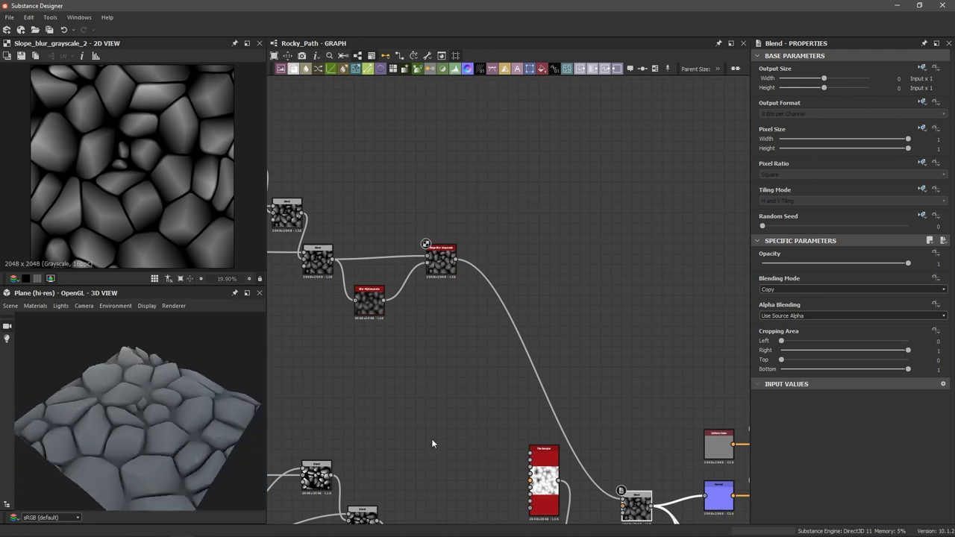
- Move the final Blend together with all output nodes farther away from both stone layers to make room in the graph
{"action": "scroll", "coordinate": [403, 388], "scroll_direction": "down", "scroll_amount": 1}
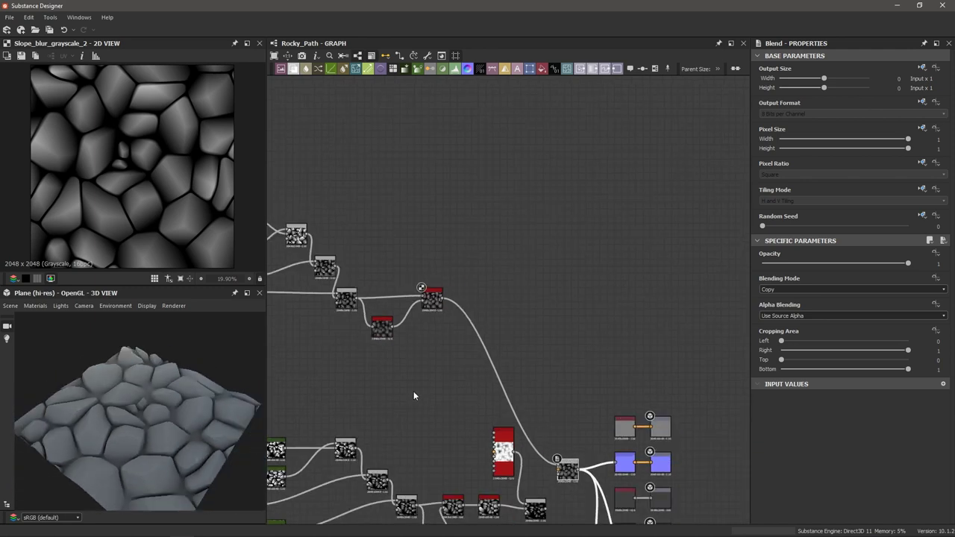
{"action": "scroll", "coordinate": [495, 373], "scroll_direction": "down", "scroll_amount": 3}
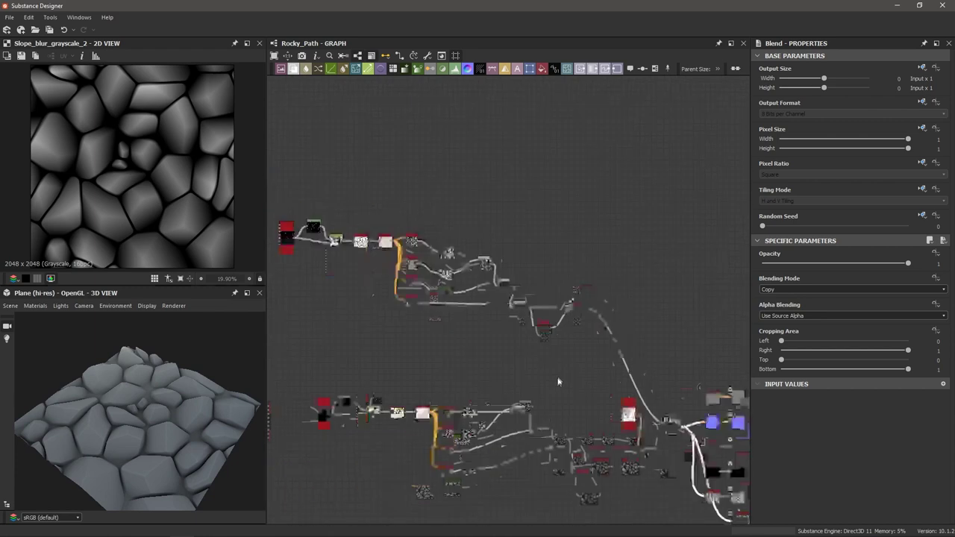
{"action": "middle_click_drag", "start_coordinate": [557, 380], "coordinate": [482, 363]}
{"action": "left_click_drag", "start_coordinate": [582, 265], "coordinate": [713, 432]}
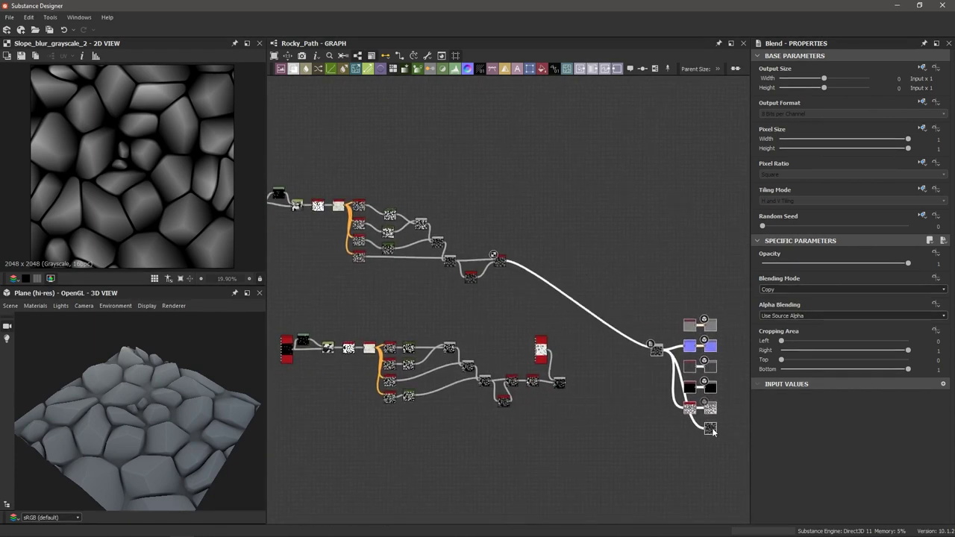
{"action": "left_click", "coordinate": [604, 351]}
{"action": "scroll", "coordinate": [515, 304], "scroll_direction": "up", "scroll_amount": 3}
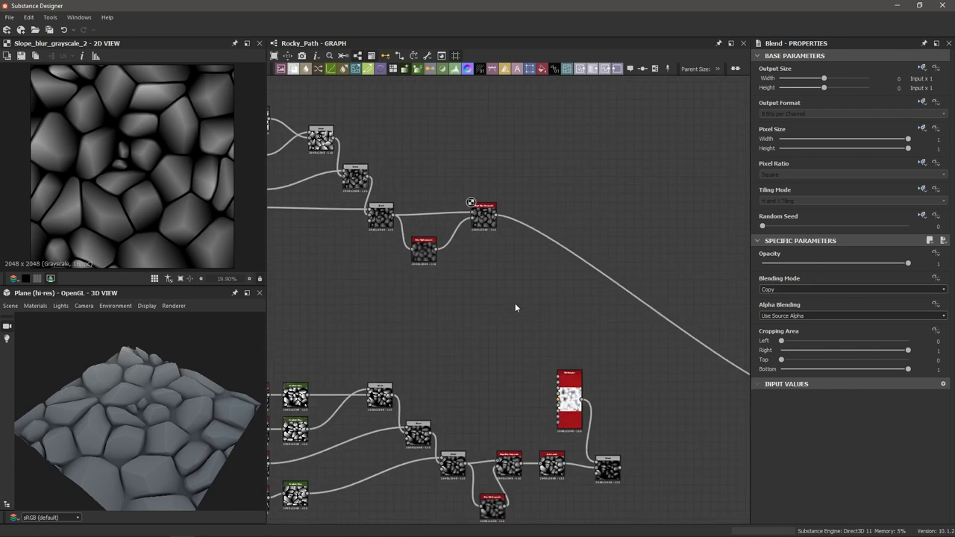
{"action": "middle_click_drag", "start_coordinate": [497, 289], "coordinate": [524, 312]}
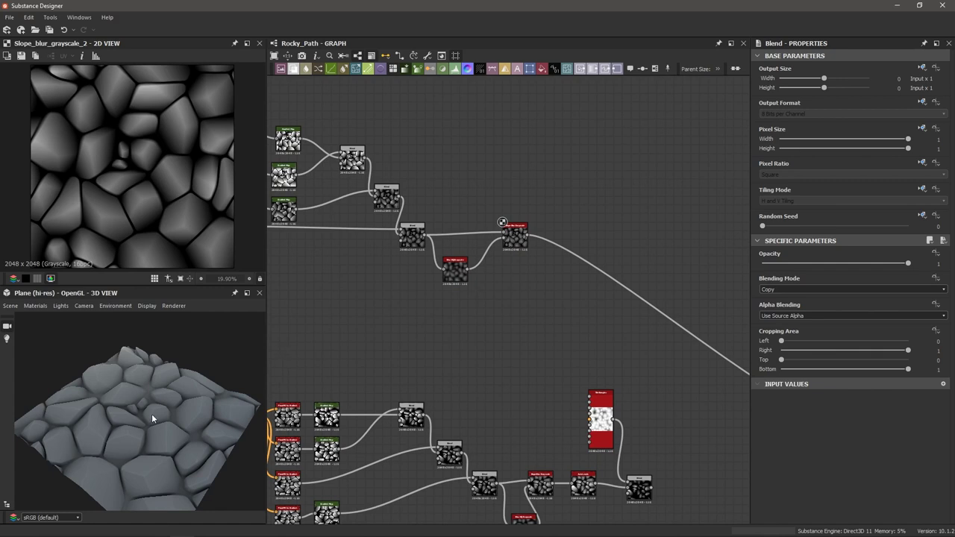
- Set the new stone layer's Tile Sampler to an X Amount of 25 and a Y Amount of 20
{"action": "scroll", "coordinate": [335, 301], "scroll_direction": "down", "scroll_amount": 5}
{"action": "middle_click_drag", "start_coordinate": [459, 286], "coordinate": [554, 290]}
{"action": "middle_click_drag", "start_coordinate": [369, 265], "coordinate": [382, 315]}
{"action": "scroll", "coordinate": [382, 316], "scroll_direction": "up", "scroll_amount": 5}
{"action": "middle_click_drag", "start_coordinate": [420, 241], "coordinate": [423, 298]}
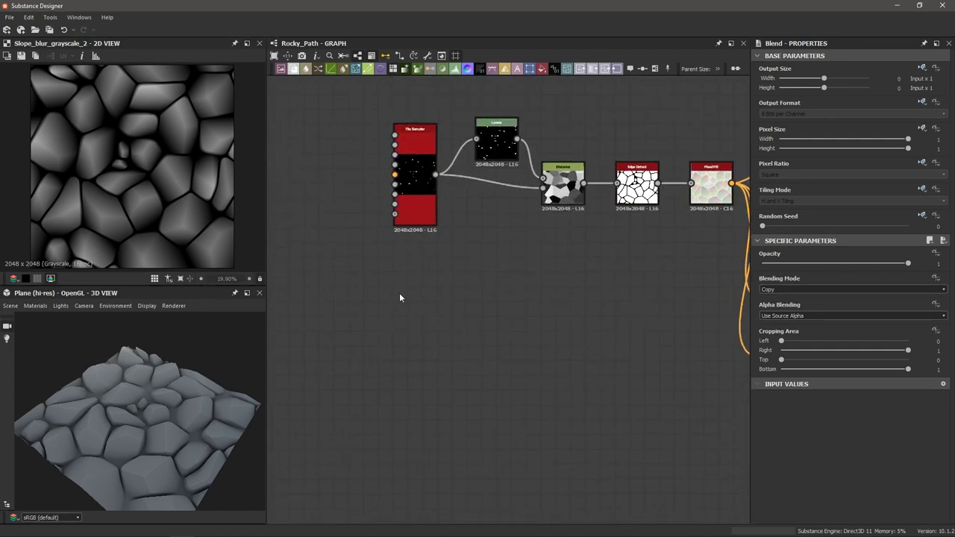
{"action": "left_click", "coordinate": [416, 181]}
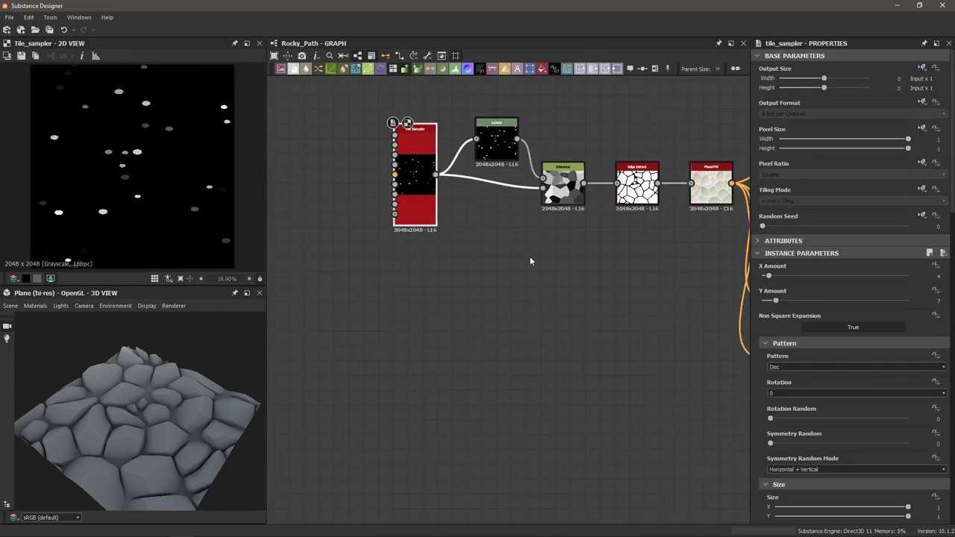
{"action": "left_click_drag", "start_coordinate": [768, 276], "coordinate": [818, 275]}
{"action": "left_click_drag", "start_coordinate": [776, 300], "coordinate": [808, 304]}
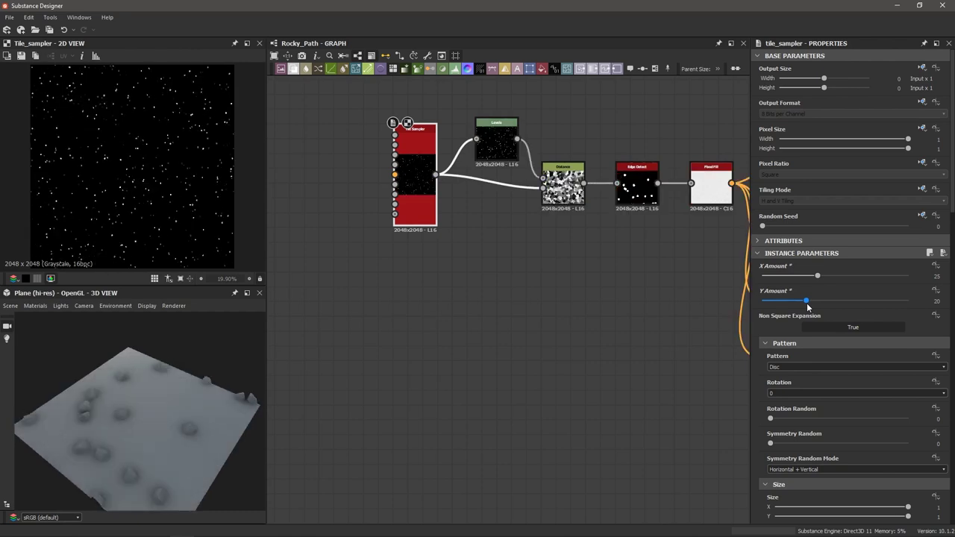
- Set the new layer's Edge Detect to an Edge Width of 1.66 and an Edge Roundness of 2.88 to restore small, dense stones
{"action": "middle_click_drag", "start_coordinate": [615, 274], "coordinate": [540, 298]}
{"action": "scroll", "coordinate": [540, 298], "scroll_direction": "up", "scroll_amount": 2}
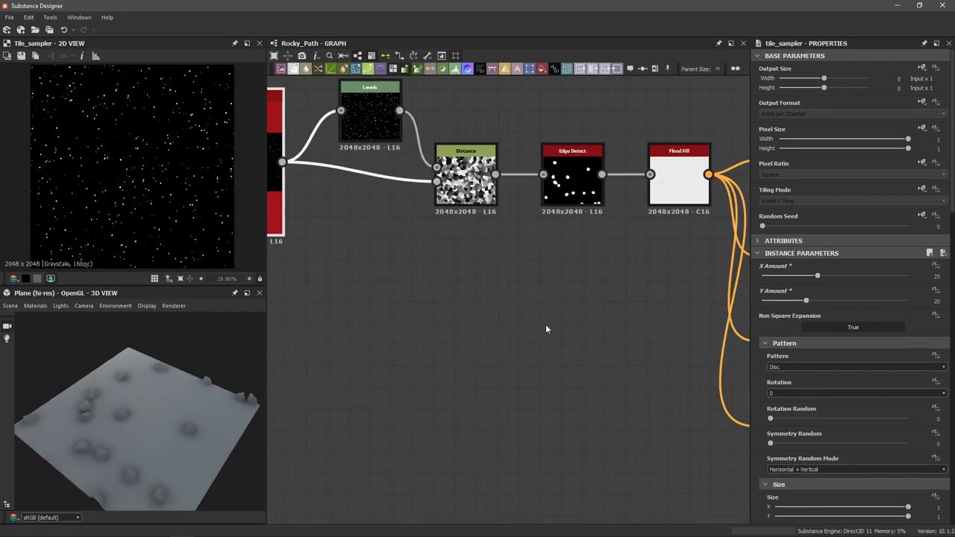
{"action": "left_click", "coordinate": [572, 187]}
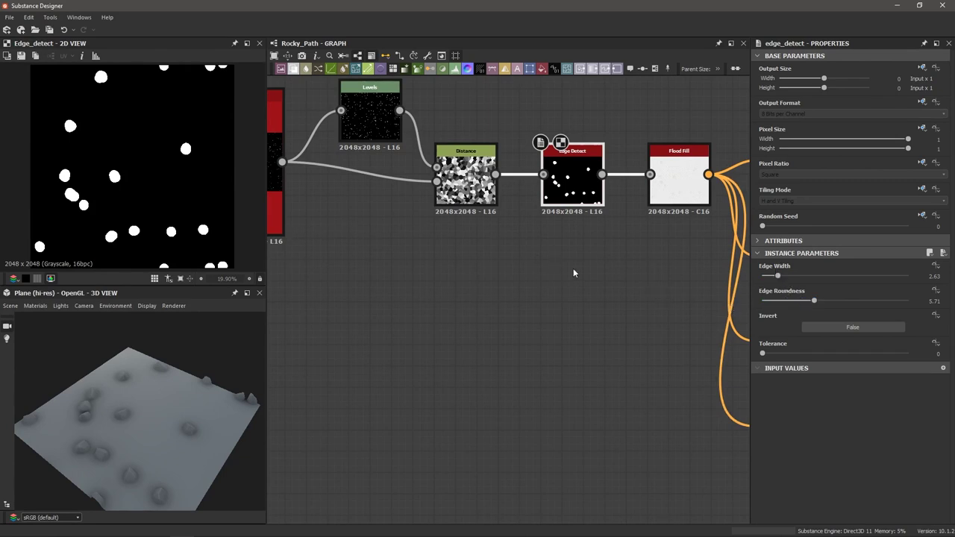
{"action": "double_click", "coordinate": [465, 177]}
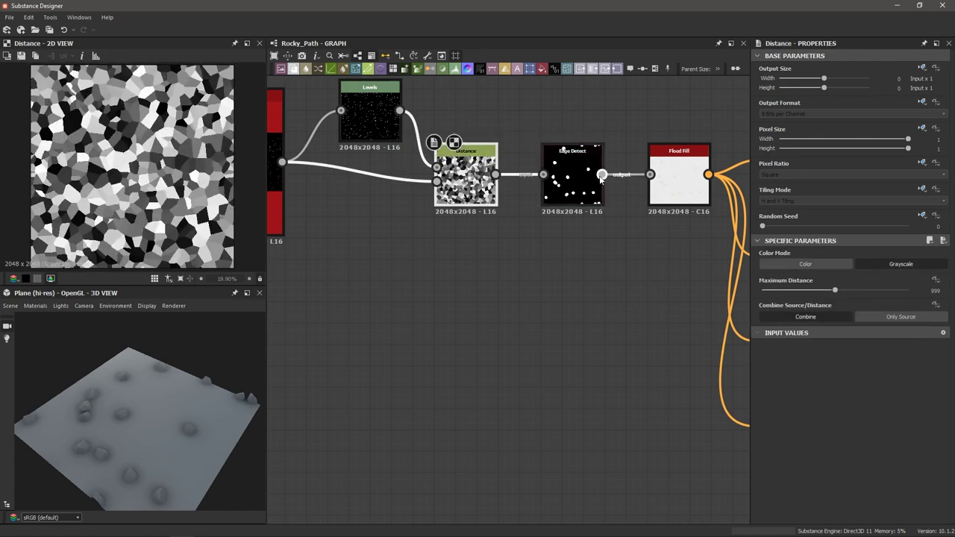
{"action": "double_click", "coordinate": [578, 192]}
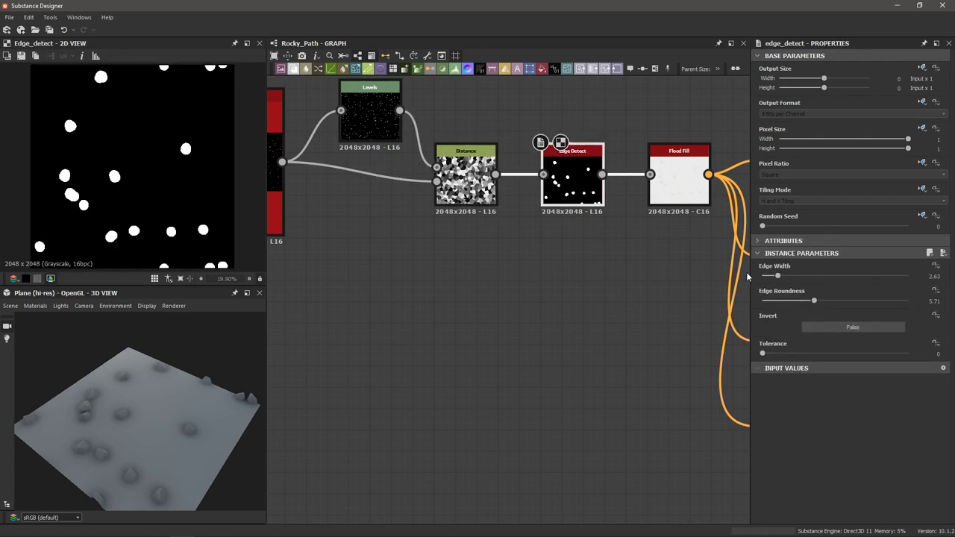
{"action": "left_click_drag", "start_coordinate": [818, 302], "coordinate": [769, 280]}
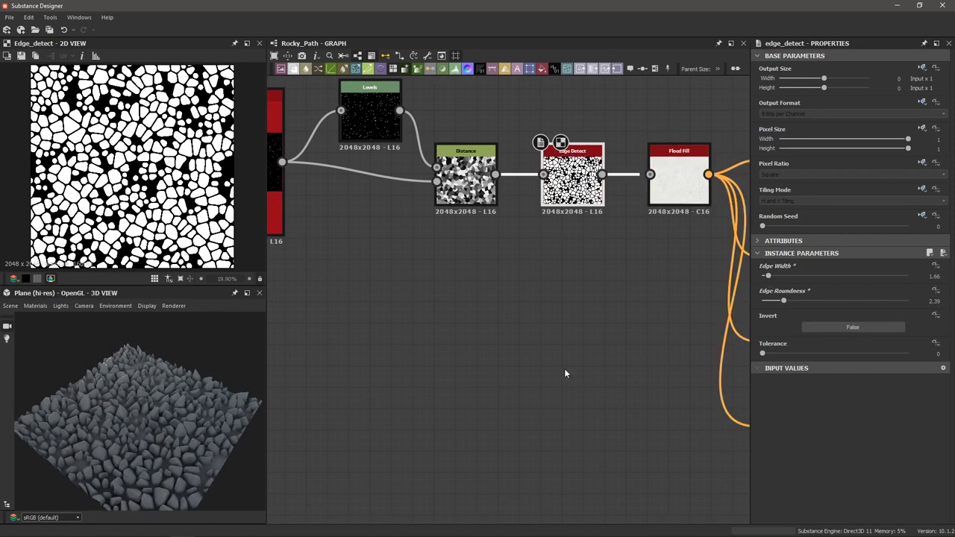
{"action": "scroll", "coordinate": [174, 454], "scroll_direction": "up", "scroll_amount": 5}
{"action": "scroll", "coordinate": [173, 454], "scroll_direction": "down", "scroll_amount": 5}
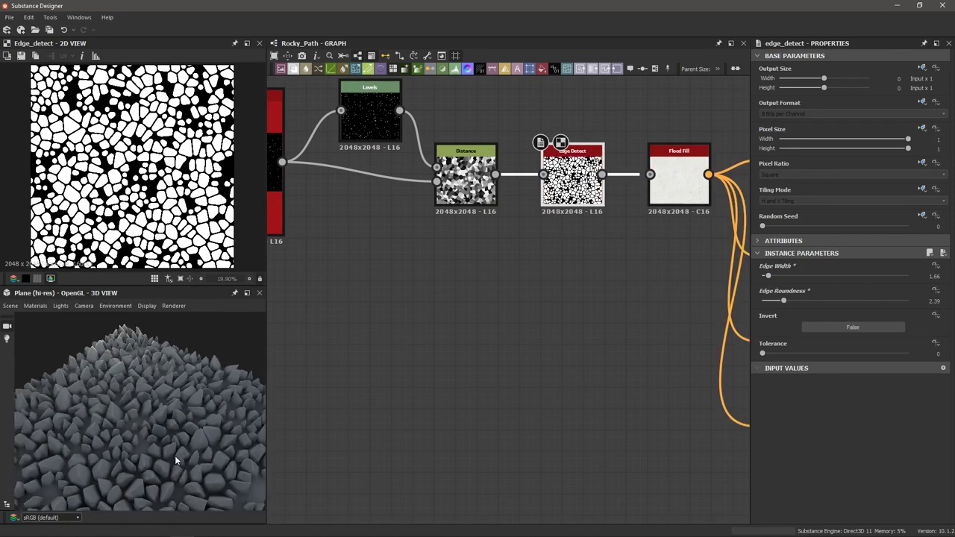
{"action": "mouse_move", "coordinate": [788, 305]}
{"action": "left_mouse_down"}
{"action": "mouse_move", "coordinate": [802, 306]}
{"action": "mouse_move", "coordinate": [788, 301]}
{"action": "left_mouse_up"}
- Move the new layer's Slope Blur Grayscale node above the end of the first stone layer, closer to the final Blend
{"action": "scroll", "coordinate": [551, 373], "scroll_direction": "down", "scroll_amount": 5}
{"action": "middle_click_drag", "start_coordinate": [551, 372], "coordinate": [377, 363]}
{"action": "middle_click_drag", "start_coordinate": [675, 389], "coordinate": [510, 352]}
{"action": "middle_click_drag", "start_coordinate": [747, 522], "coordinate": [490, 336]}
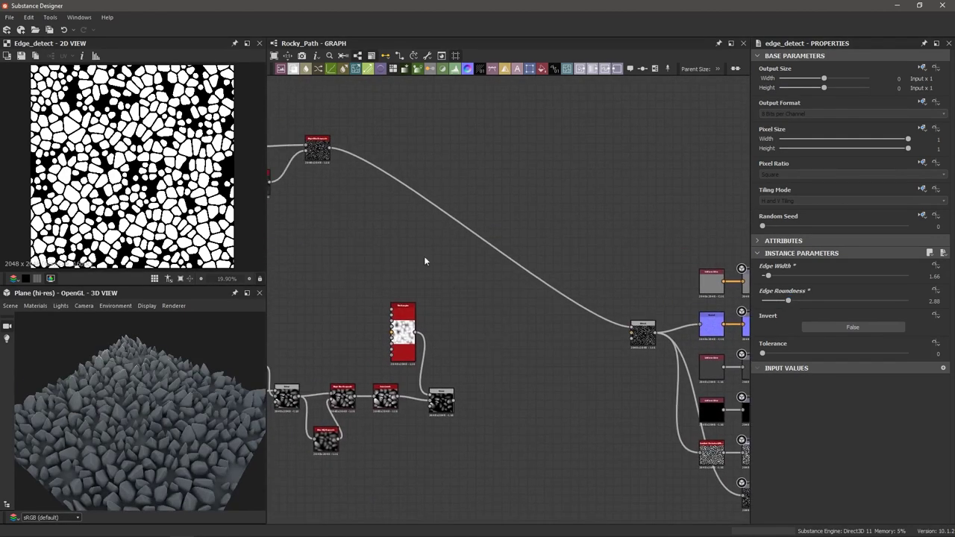
{"action": "left_click_drag", "start_coordinate": [322, 153], "coordinate": [450, 243]}
{"action": "scroll", "coordinate": [464, 324], "scroll_direction": "up", "scroll_amount": 2}
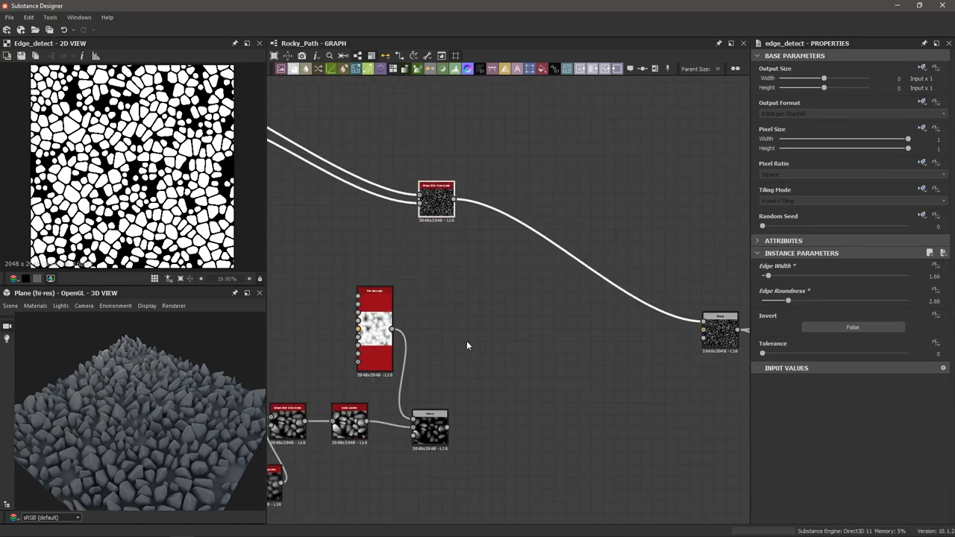
- Add a Height Blend node in the empty space between the two stone layers and the final Blend
{"action": "middle_click_drag", "start_coordinate": [477, 341], "coordinate": [463, 315]}
{"action": "scroll", "coordinate": [444, 382], "scroll_direction": "up", "scroll_amount": 1}
{"action": "left_click", "coordinate": [477, 315]}
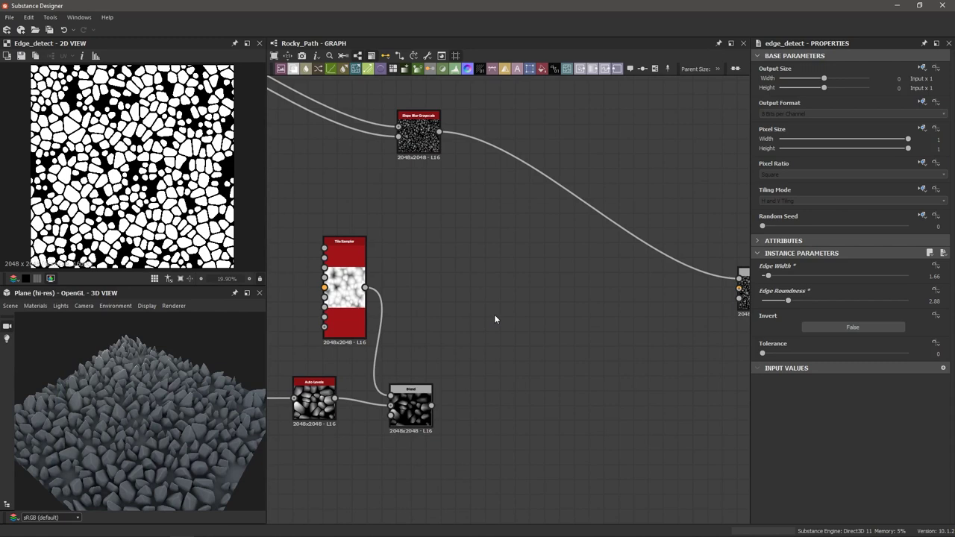
{"action": "key", "text": "space"}
{"action": "type", "text": "height"}
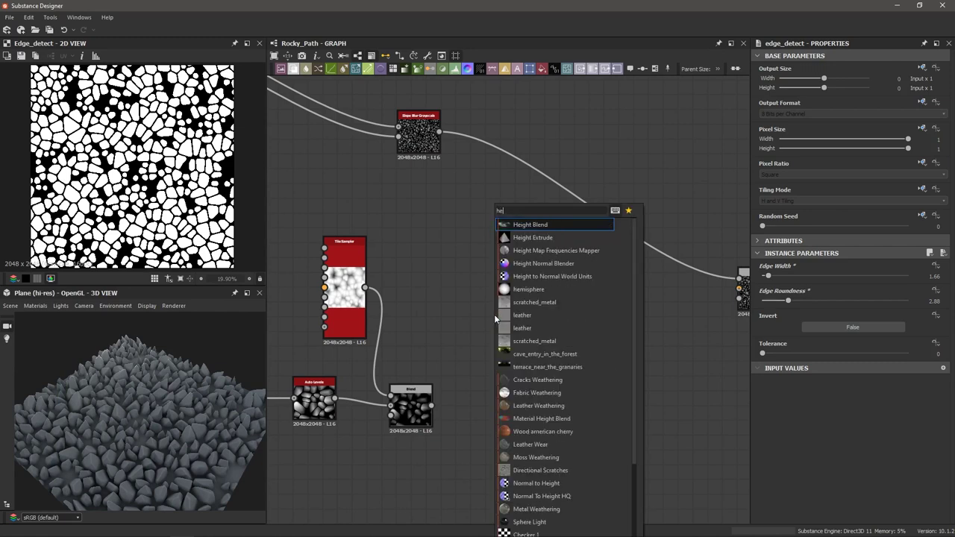
{"action": "key", "text": "Return"}
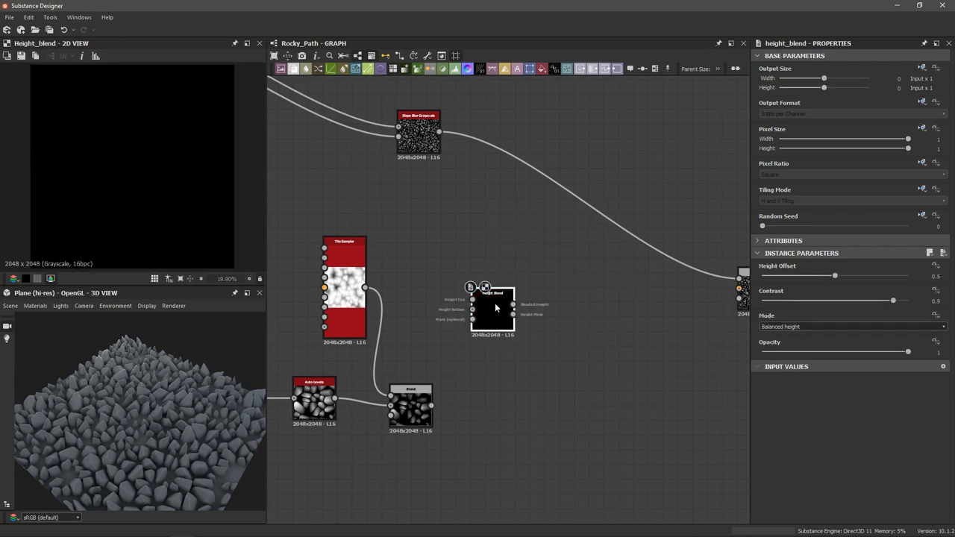
- Connect the first stone layer's Subtract Blend to the Height Top input of the Height Blend
{"action": "scroll", "coordinate": [495, 303], "scroll_direction": "up", "scroll_amount": 2}
{"action": "middle_click_drag", "start_coordinate": [449, 210], "coordinate": [443, 249]}
{"action": "scroll", "coordinate": [435, 235], "scroll_direction": "down", "scroll_amount": 1}
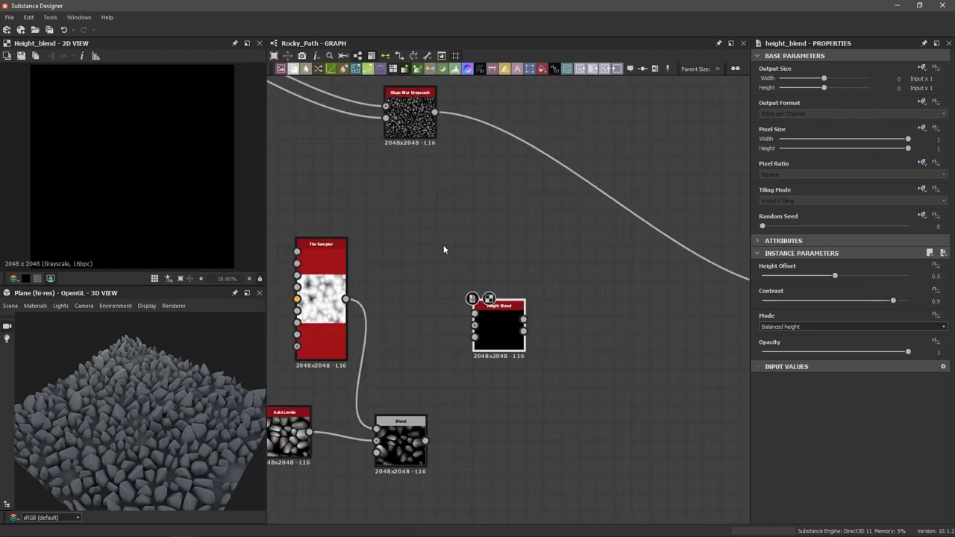
{"action": "scroll", "coordinate": [550, 331], "scroll_direction": "up", "scroll_amount": 2}
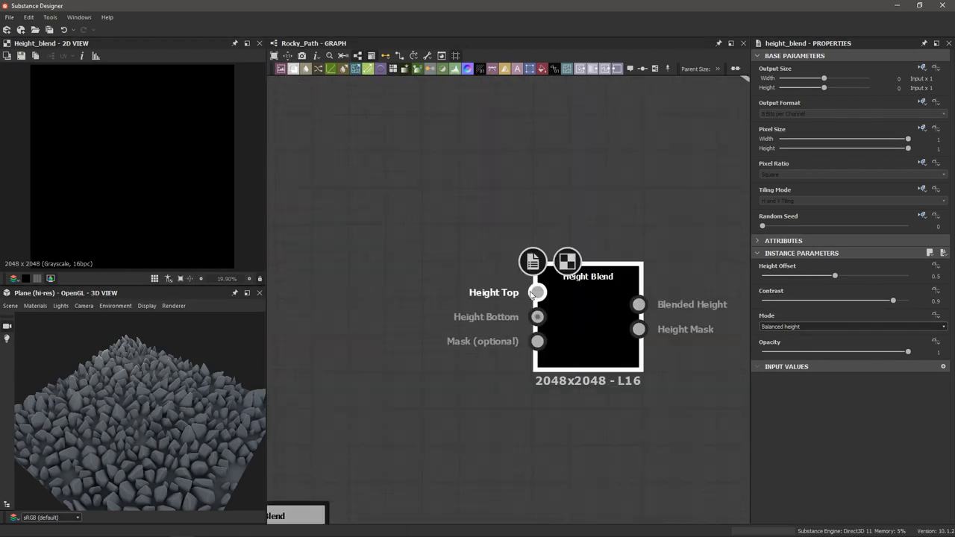
{"action": "left_click", "coordinate": [551, 366]}
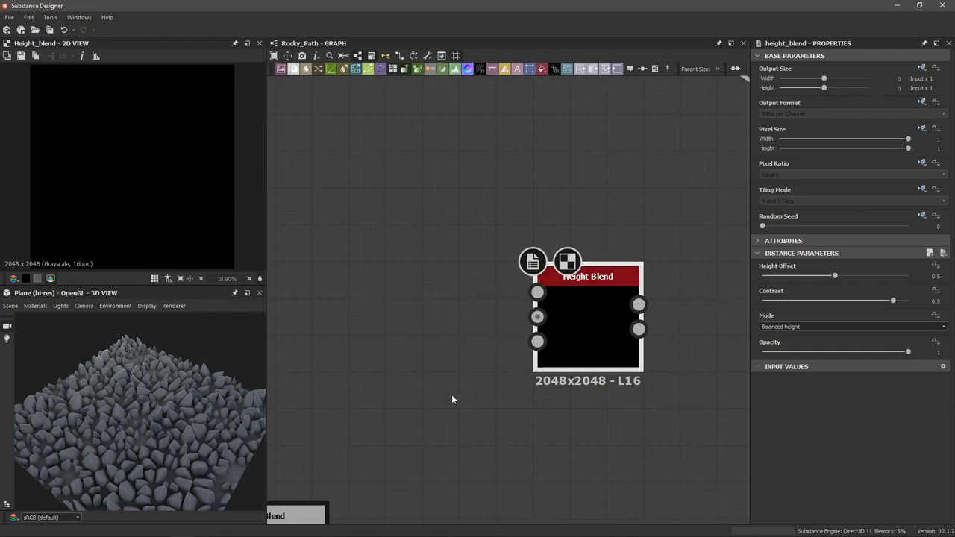
{"action": "scroll", "coordinate": [465, 394], "scroll_direction": "down", "scroll_amount": 3}
{"action": "scroll", "coordinate": [362, 444], "scroll_direction": "up", "scroll_amount": 2}
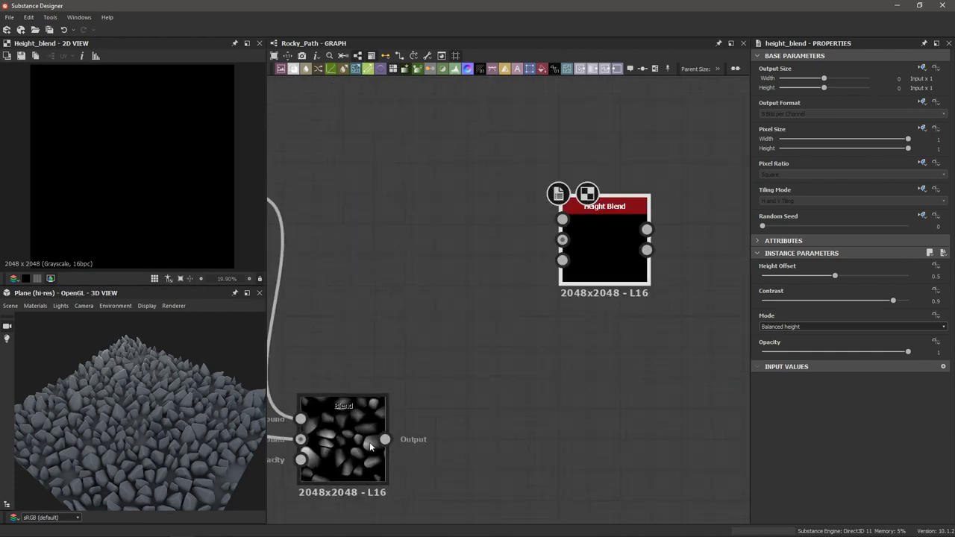
{"action": "left_click", "coordinate": [372, 447]}
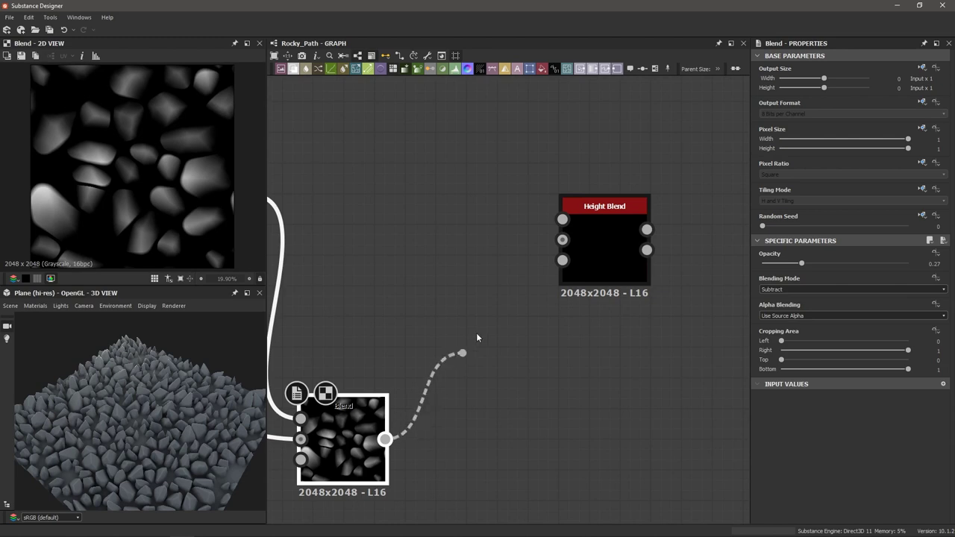
{"action": "left_click_drag", "start_coordinate": [455, 367], "coordinate": [562, 220]}
- Connect the small-stone layer's Slope Blur Grayscale to the Height Bottom input of the Height Blend
{"action": "scroll", "coordinate": [441, 205], "scroll_direction": "down", "scroll_amount": 2}
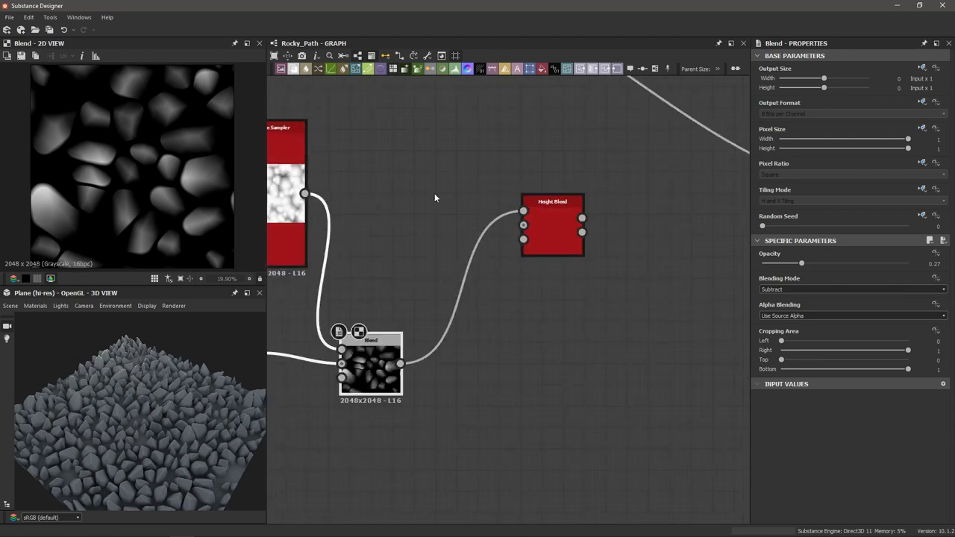
{"action": "middle_click_drag", "start_coordinate": [435, 195], "coordinate": [445, 351]}
{"action": "left_click", "coordinate": [379, 148]}
{"action": "left_click_drag", "start_coordinate": [391, 132], "coordinate": [504, 387]}
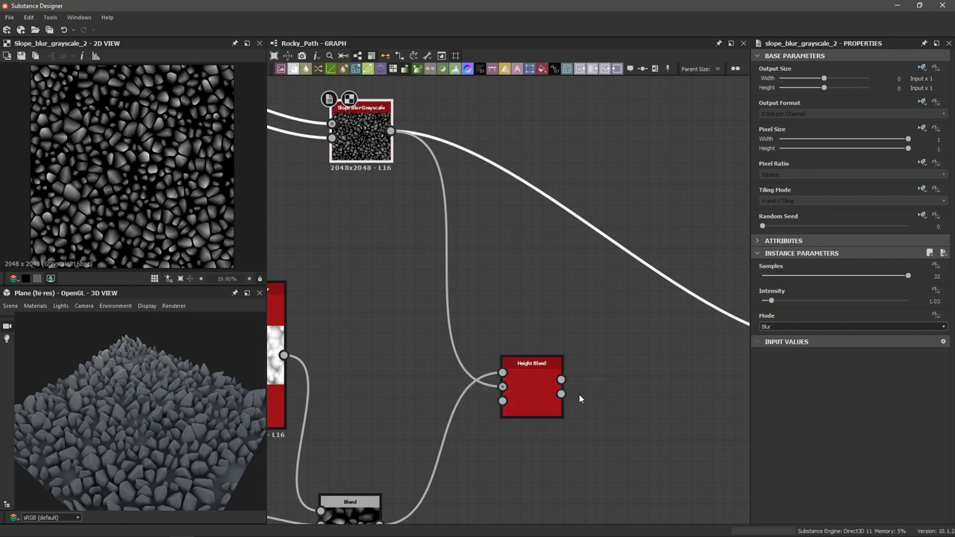
- Connect the Height Blend's Blended Height output to the foreground input of the final Blend in place of the small-stone layer
{"action": "scroll", "coordinate": [581, 394], "scroll_direction": "down", "scroll_amount": 2}
{"action": "middle_click_drag", "start_coordinate": [580, 391], "coordinate": [471, 383]}
{"action": "scroll", "coordinate": [471, 384], "scroll_direction": "up", "scroll_amount": 4}
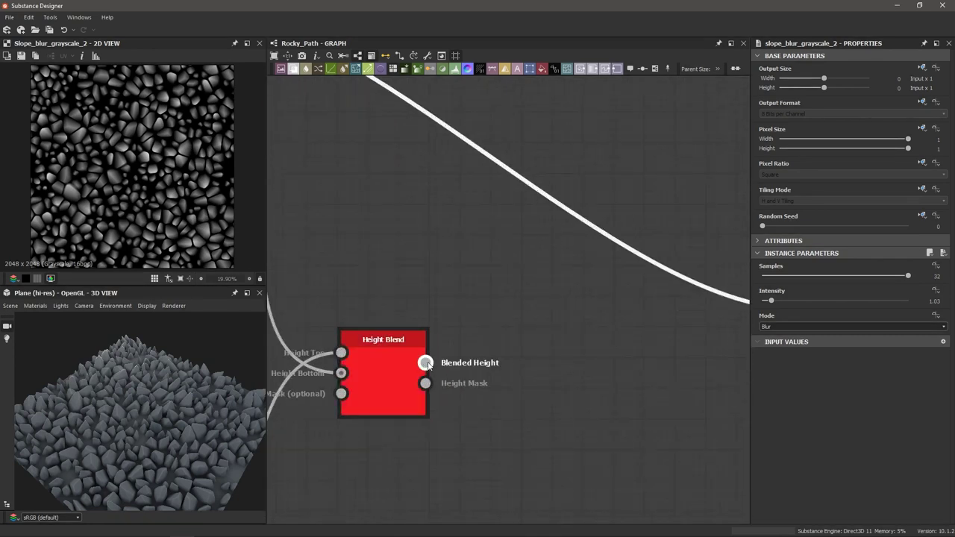
{"action": "middle_click_drag", "start_coordinate": [523, 346], "coordinate": [452, 352]}
{"action": "scroll", "coordinate": [451, 351], "scroll_direction": "down", "scroll_amount": 1}
{"action": "left_click_drag", "start_coordinate": [365, 362], "coordinate": [677, 315]}
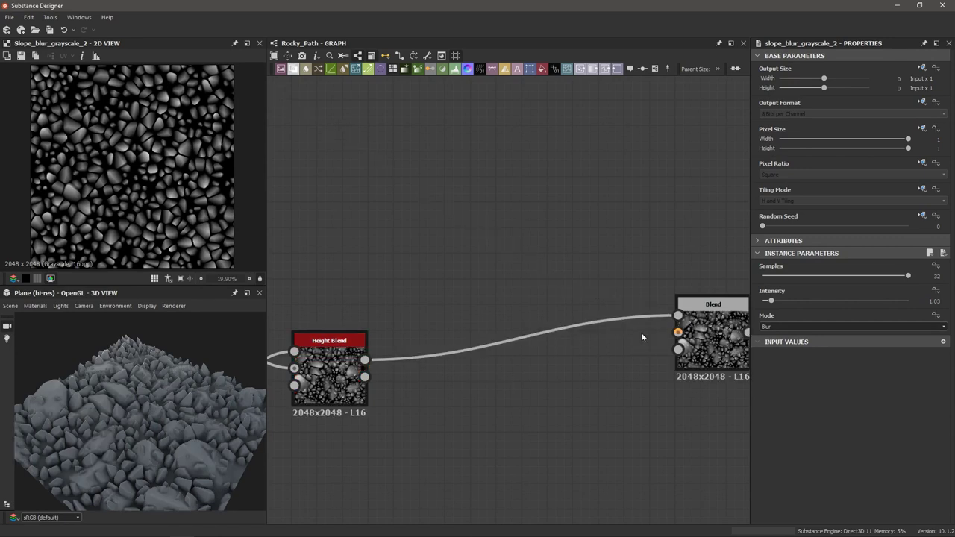
{"action": "scroll", "coordinate": [699, 333], "scroll_direction": "down", "scroll_amount": 2}
{"action": "middle_click_drag", "start_coordinate": [680, 333], "coordinate": [646, 297]}
{"action": "scroll", "coordinate": [618, 335], "scroll_direction": "down", "scroll_amount": 2}
{"action": "mouse_move", "coordinate": [144, 441]}
{"action": "left_mouse_down"}
{"action": "mouse_move", "coordinate": [157, 423]}
{"action": "mouse_move", "coordinate": [152, 407]}
{"action": "mouse_move", "coordinate": [142, 432]}
{"action": "left_mouse_up"}
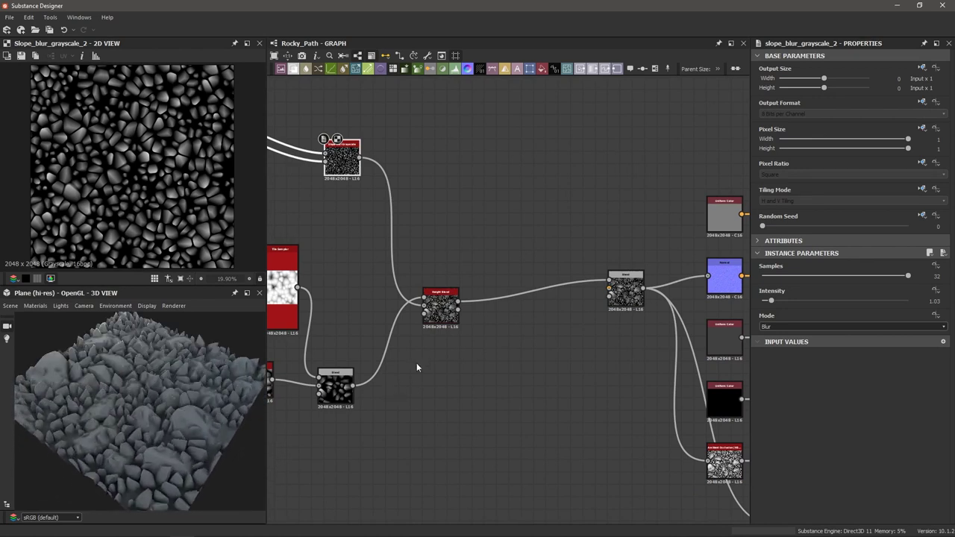
- Set the Height Blend's Height Offset to 0.9 so the large stones stand out from the small ones
{"action": "left_click", "coordinate": [443, 309]}
{"action": "scroll", "coordinate": [444, 309], "scroll_direction": "up", "scroll_amount": 5}
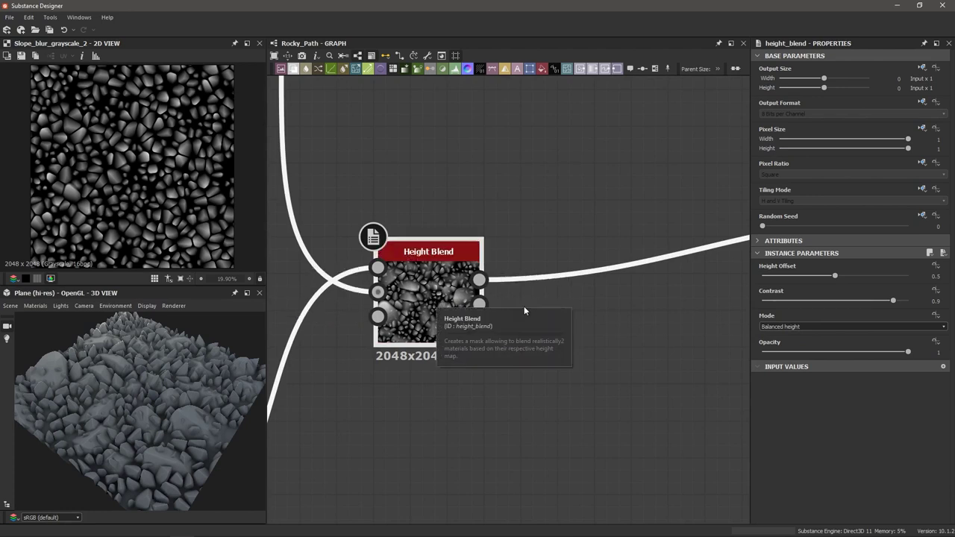
{"action": "left_click_drag", "start_coordinate": [834, 278], "coordinate": [893, 285]}
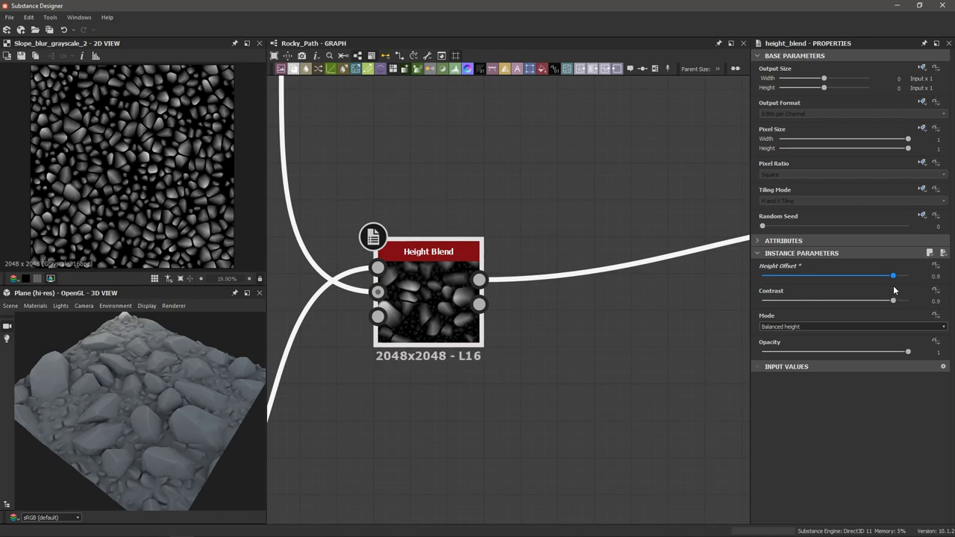
{"action": "left_click_drag", "start_coordinate": [155, 413], "coordinate": [117, 400]}
{"action": "scroll", "coordinate": [165, 418], "scroll_direction": "up", "scroll_amount": 4}
- Display the Height Blend's output in the 2D view and examine the blended stones in 2D and 3D
{"action": "double_click", "coordinate": [434, 319]}
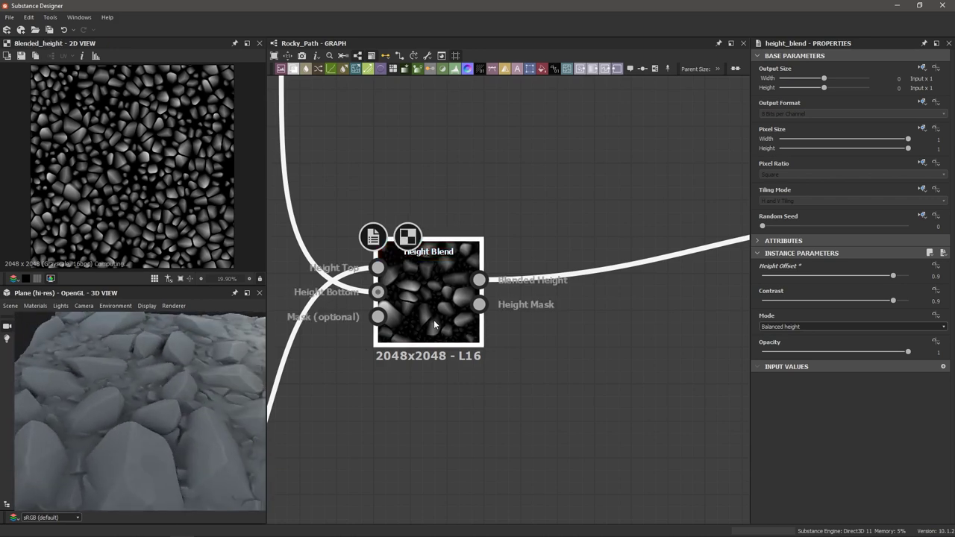
{"action": "scroll", "coordinate": [145, 208], "scroll_direction": "down", "scroll_amount": 2}
{"action": "scroll", "coordinate": [143, 204], "scroll_direction": "up", "scroll_amount": 2}
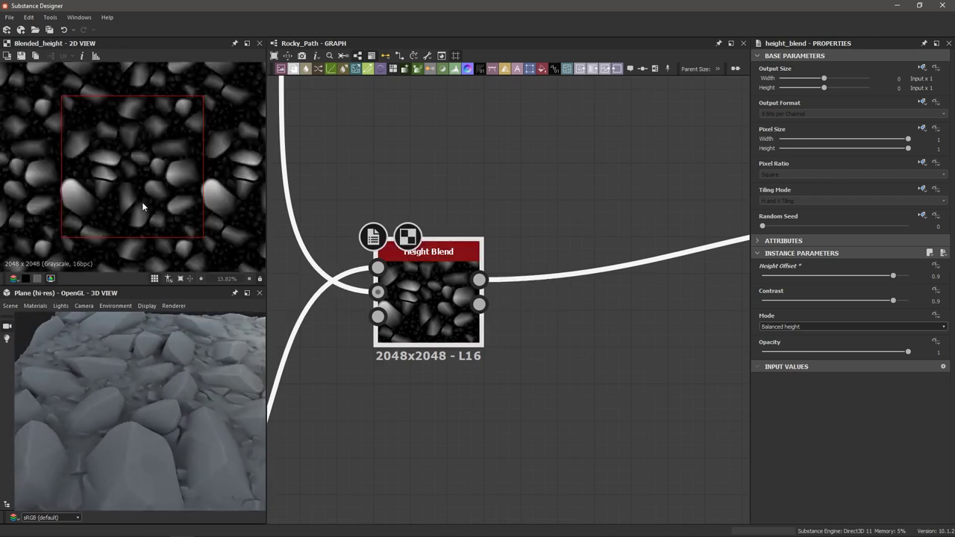
{"action": "scroll", "coordinate": [138, 199], "scroll_direction": "down", "scroll_amount": 2}
{"action": "left_click_drag", "start_coordinate": [179, 359], "coordinate": [100, 411]}
- Try Random Seed values 1 and 2 on the whole graph to check stone variations, and return the seed to 0
{"action": "left_click", "coordinate": [604, 394]}
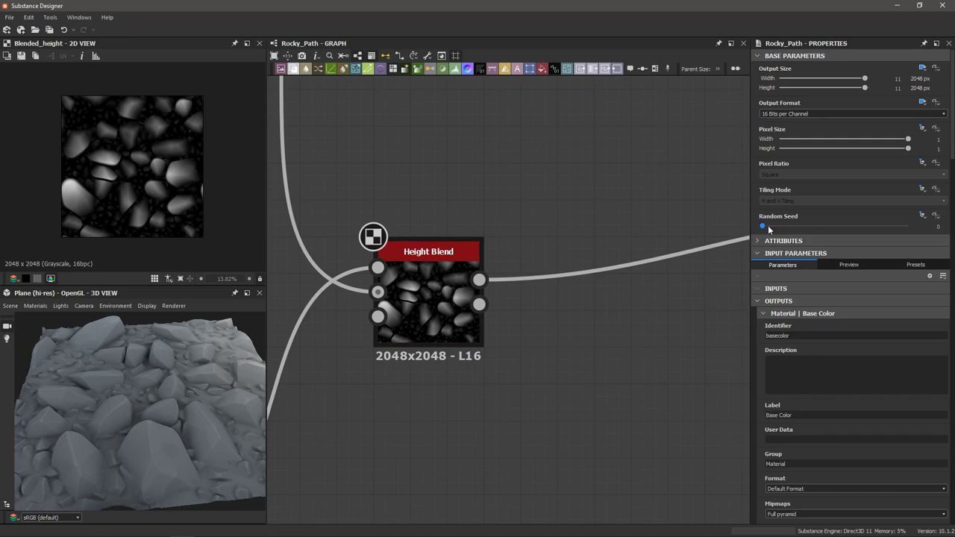
{"action": "left_click_drag", "start_coordinate": [768, 229], "coordinate": [774, 229]}
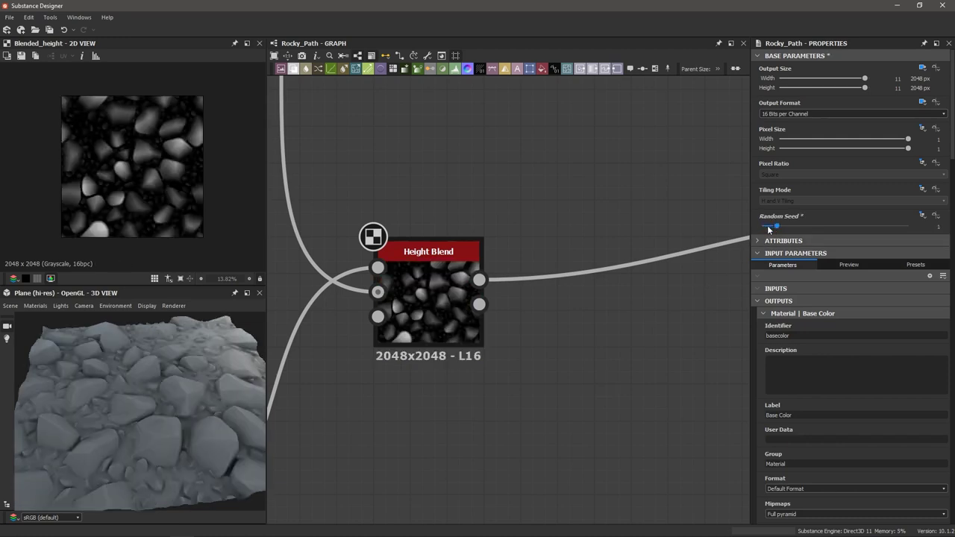
{"action": "left_click_drag", "start_coordinate": [183, 421], "coordinate": [225, 417]}
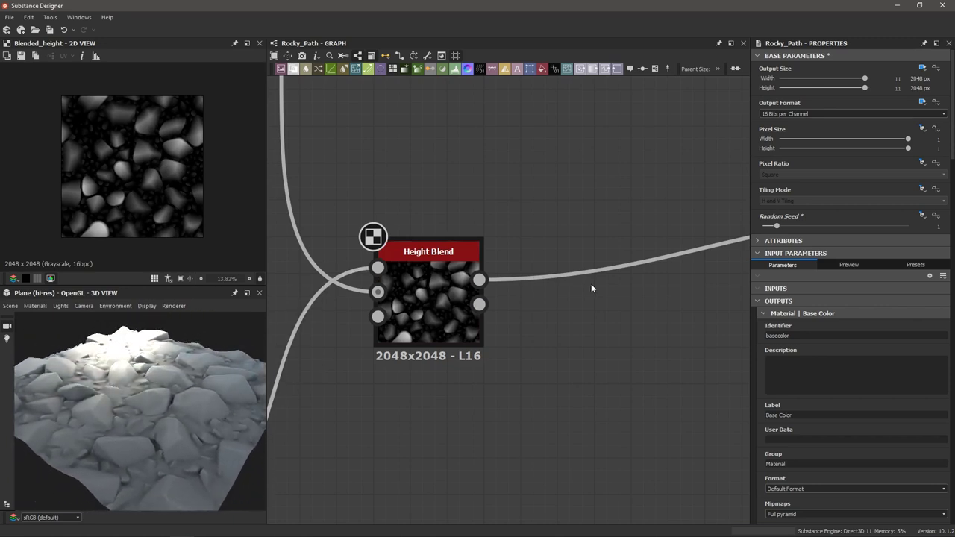
{"action": "left_click_drag", "start_coordinate": [782, 229], "coordinate": [791, 227]}
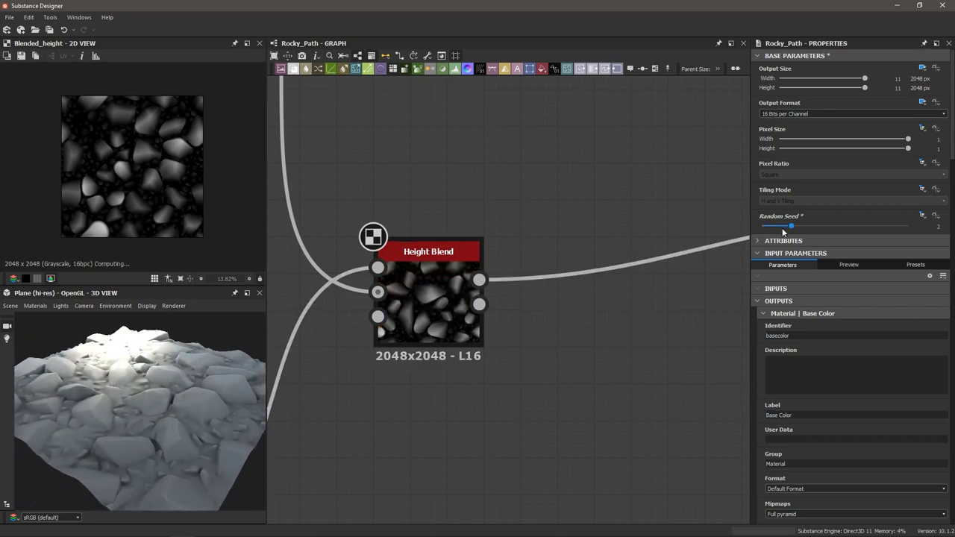
{"action": "scroll", "coordinate": [534, 330], "scroll_direction": "down", "scroll_amount": 2}
{"action": "scroll", "coordinate": [495, 332], "scroll_direction": "down", "scroll_amount": 3}
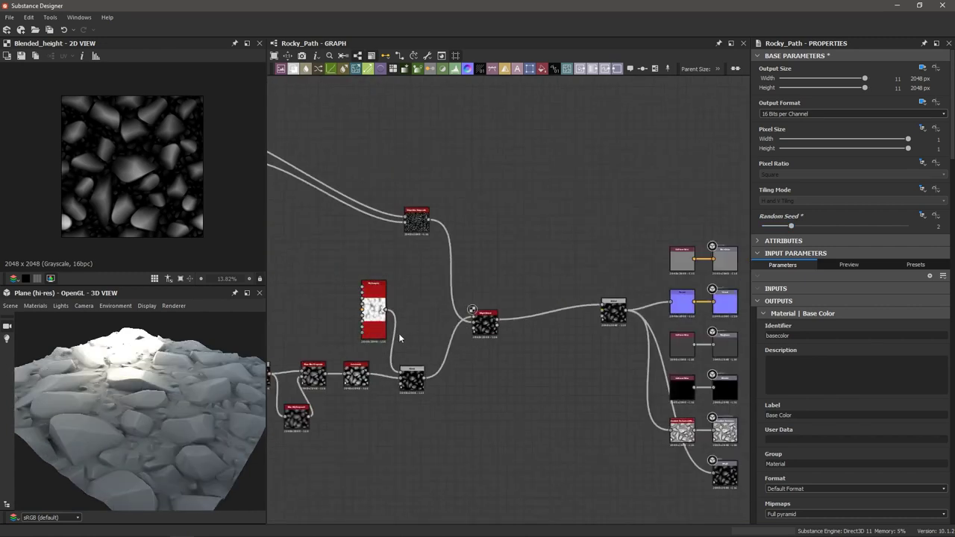
{"action": "left_click_drag", "start_coordinate": [169, 431], "coordinate": [141, 430]}
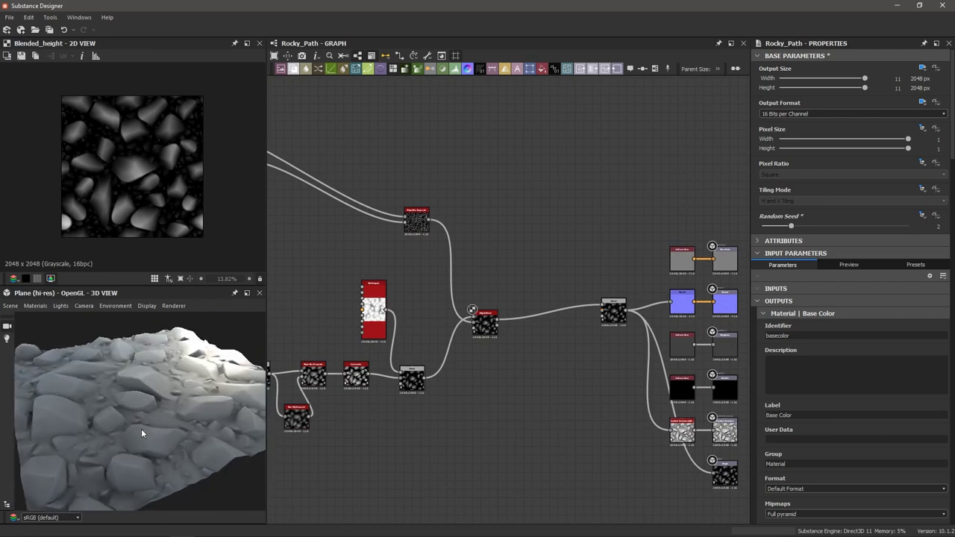
{"action": "left_click_drag", "start_coordinate": [791, 226], "coordinate": [762, 228]}
- Change the 3D preview mesh to Rounded Cylinder and enlarge the 3D view
{"action": "left_click_drag", "start_coordinate": [236, 369], "coordinate": [142, 403]}
{"action": "left_click", "coordinate": [11, 306]}
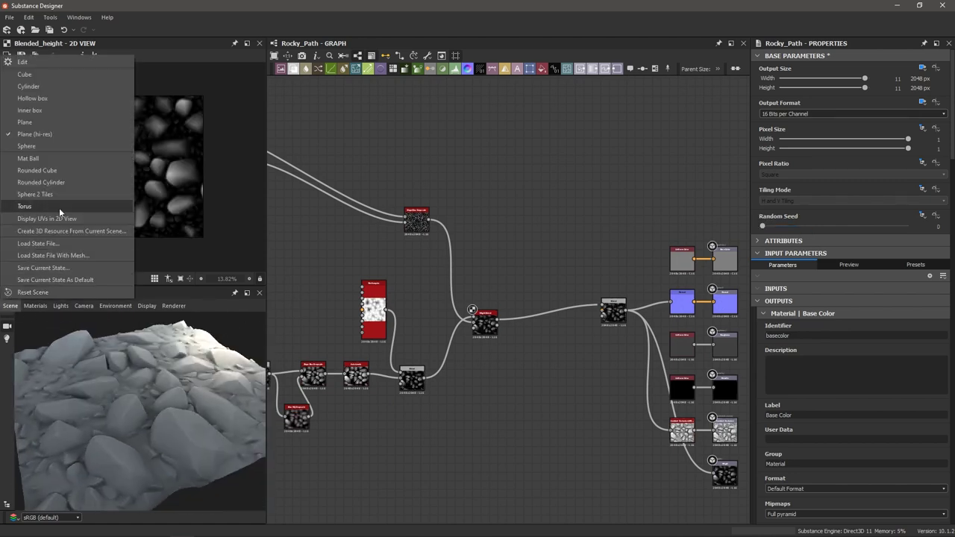
{"action": "left_click", "coordinate": [64, 185]}
{"action": "left_click_drag", "start_coordinate": [131, 331], "coordinate": [152, 363]}
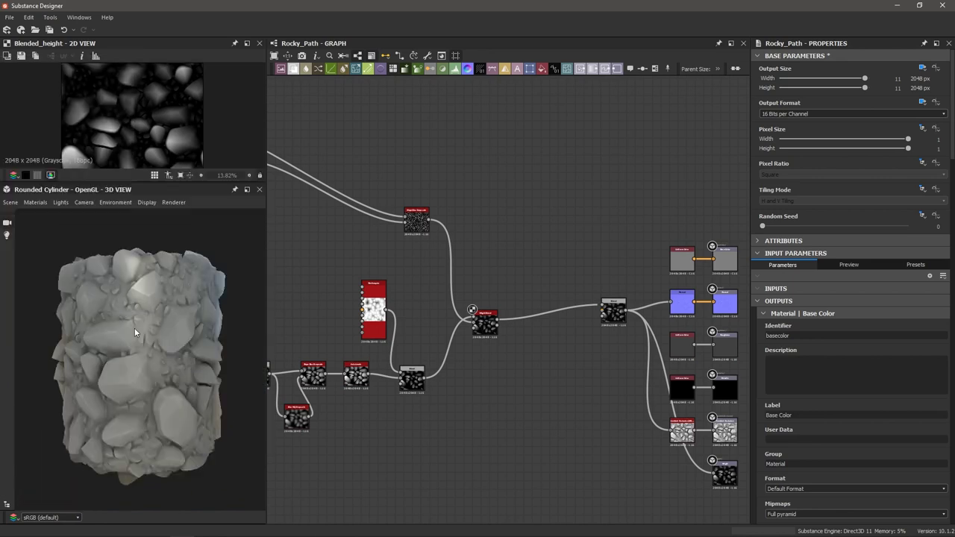
- Examine the stone surface around the rounded cylinder from several angles while rotating the environment lighting
{"action": "mouse_move", "coordinate": [134, 333]}
{"action": "right_mouse_down", "text": "ctrl+shift"}
{"action": "mouse_move", "coordinate": [167, 341]}
{"action": "mouse_move", "coordinate": [146, 340]}
{"action": "right_mouse_up", "text": "ctrl+shift"}
{"action": "scroll", "coordinate": [145, 340], "scroll_direction": "up", "scroll_amount": 1}
{"action": "left_click_drag", "start_coordinate": [131, 342], "coordinate": [171, 336]}
{"action": "scroll", "coordinate": [171, 337], "scroll_direction": "down", "scroll_amount": 2}
{"action": "mouse_move", "coordinate": [171, 338]}
{"action": "right_mouse_down", "text": "ctrl+shift"}
{"action": "mouse_move", "coordinate": [149, 340]}
{"action": "mouse_move", "coordinate": [183, 342]}
{"action": "right_mouse_up", "text": "ctrl+shift"}
{"action": "left_click_drag", "start_coordinate": [183, 342], "coordinate": [243, 348]}
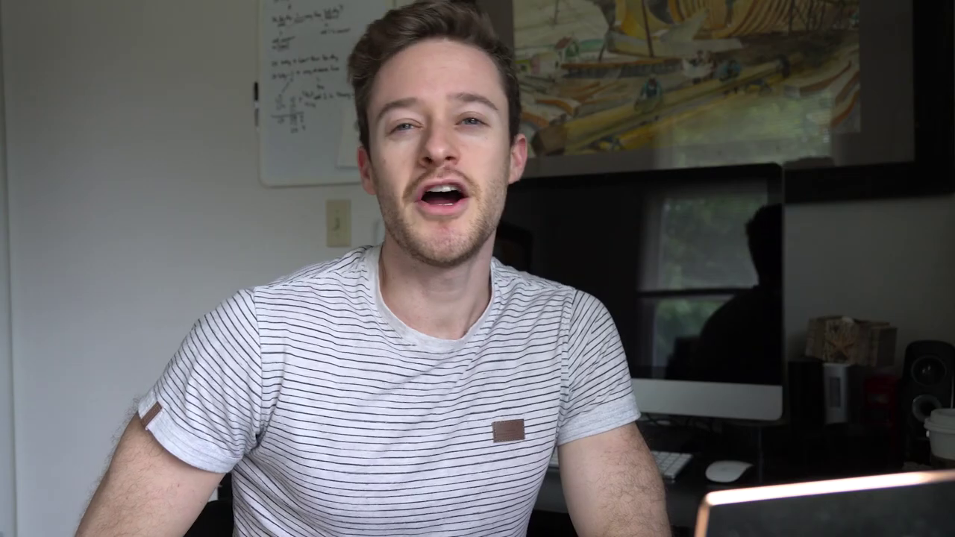